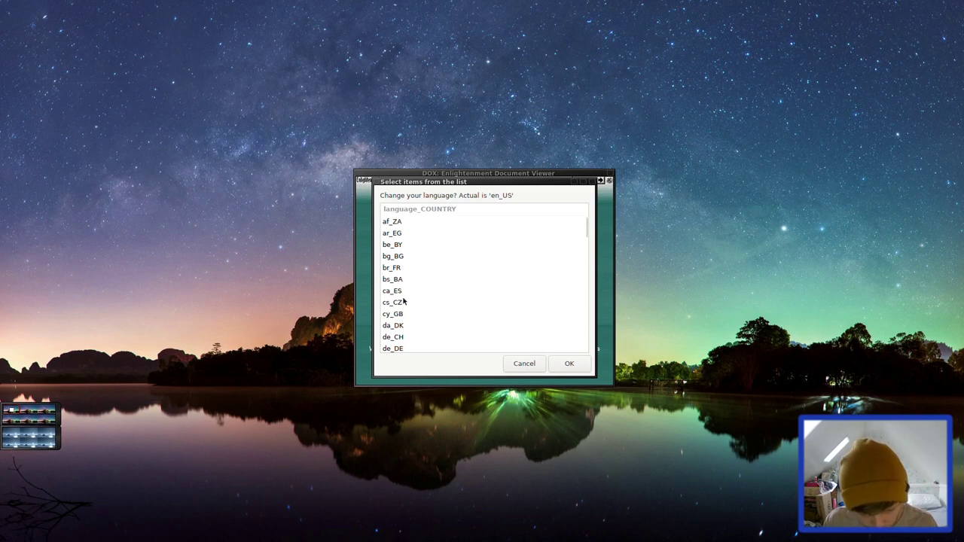
Choose en_GB as the system language
scroll(410, 305, "down", 4)
scroll(403, 300, "up", 4)
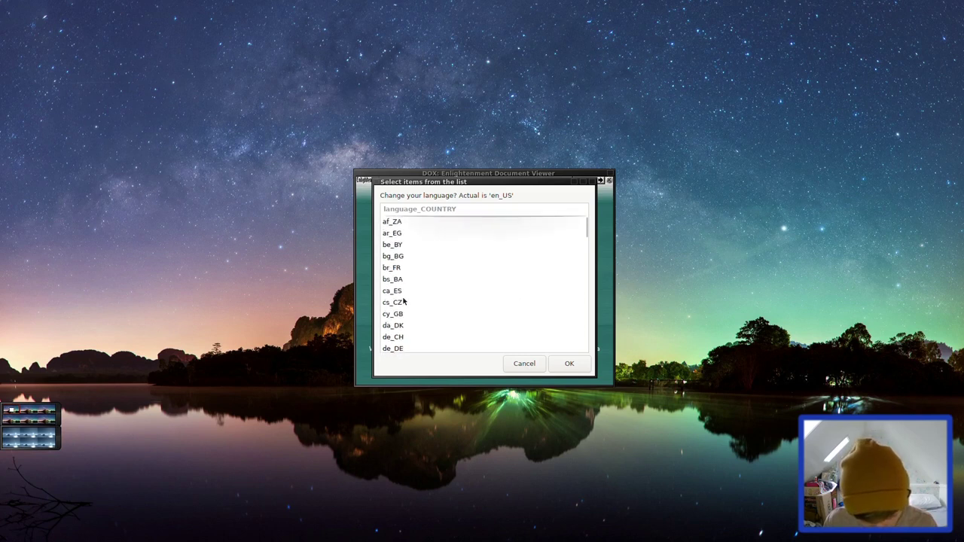
scroll(402, 301, "down", 1)
scroll(403, 300, "down", 5)
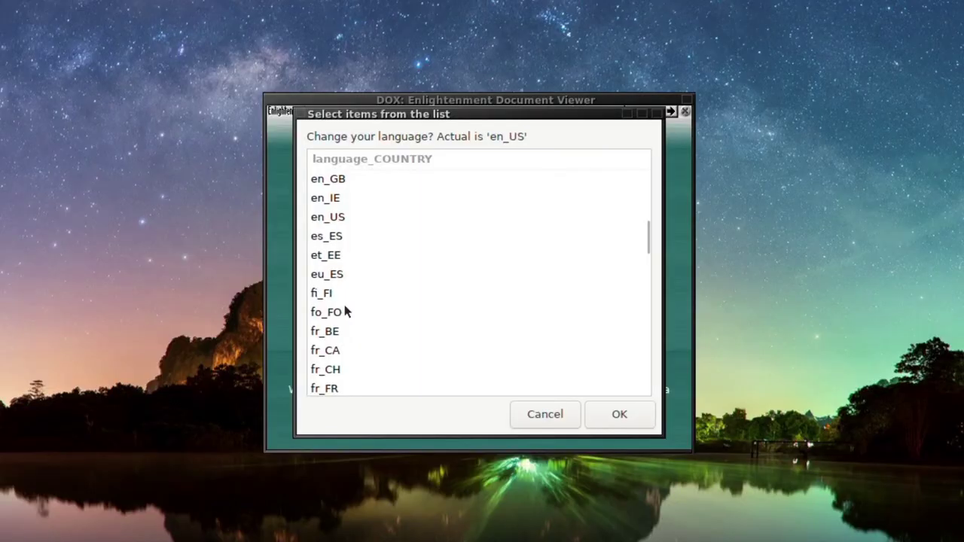
scroll(403, 301, "down", 12)
scroll(344, 311, "up", 12)
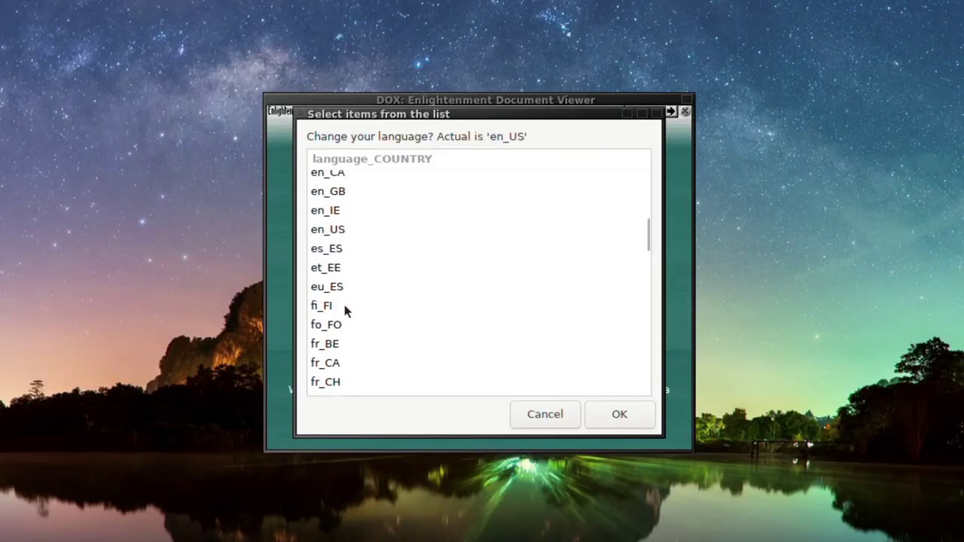
left_click(334, 200)
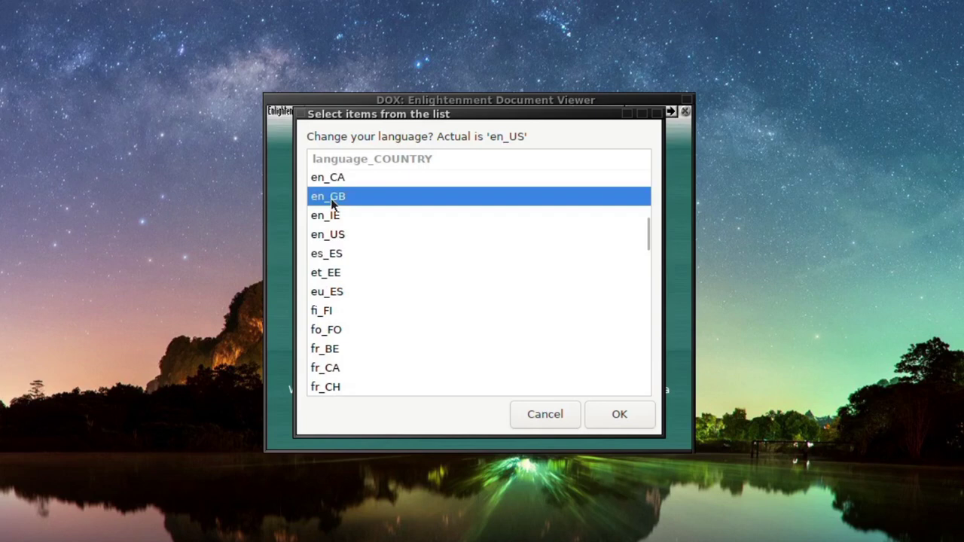
left_click(622, 428)
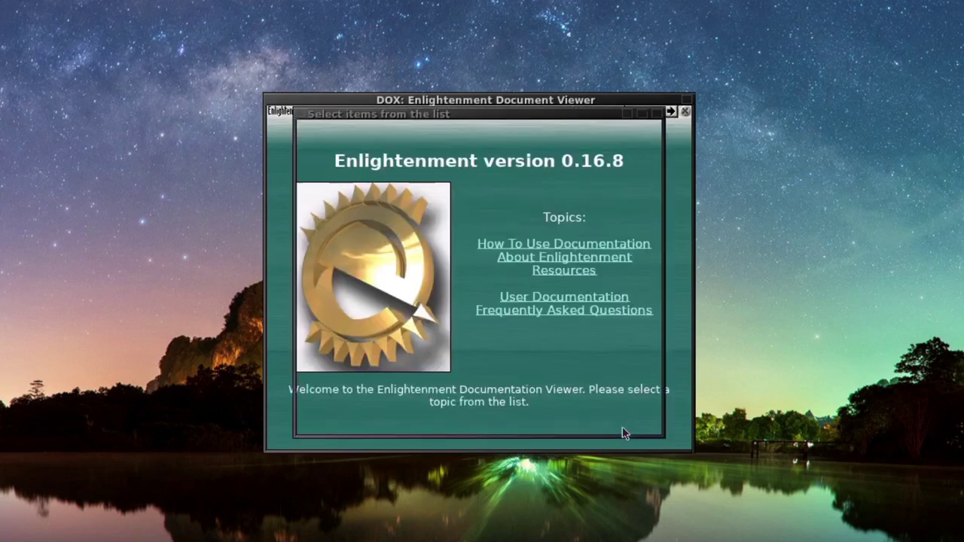
Choose the gb English (UK) keyboard layout
scroll(391, 211, "down", 6)
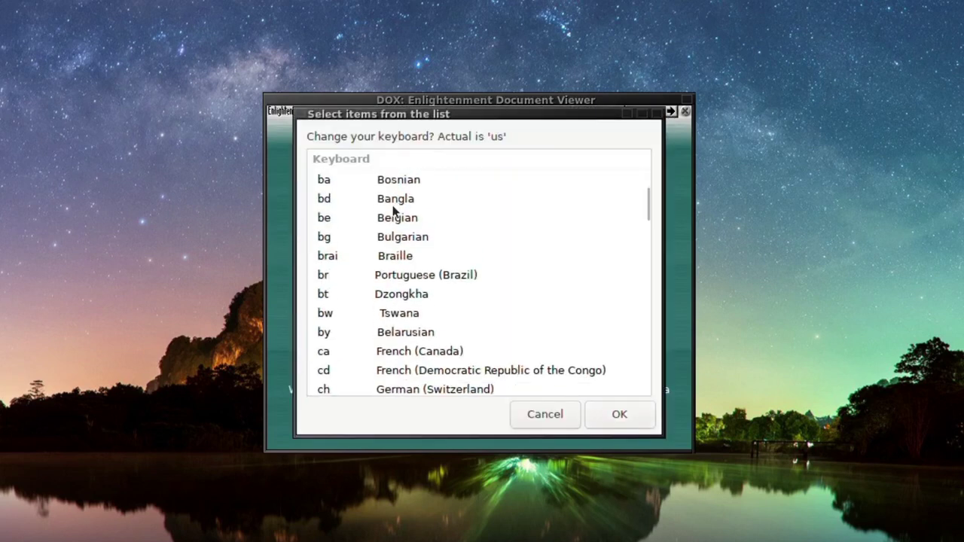
scroll(394, 210, "down", 5)
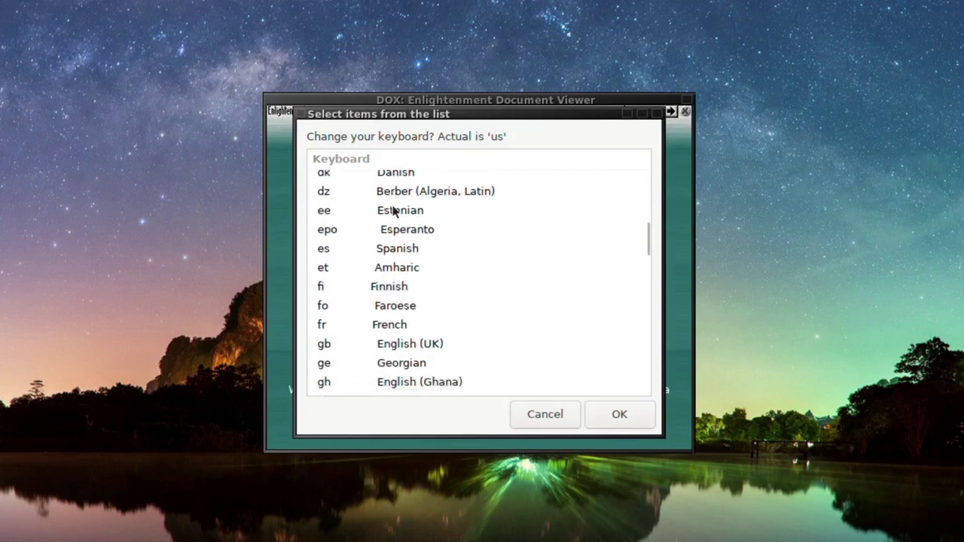
left_click(410, 313)
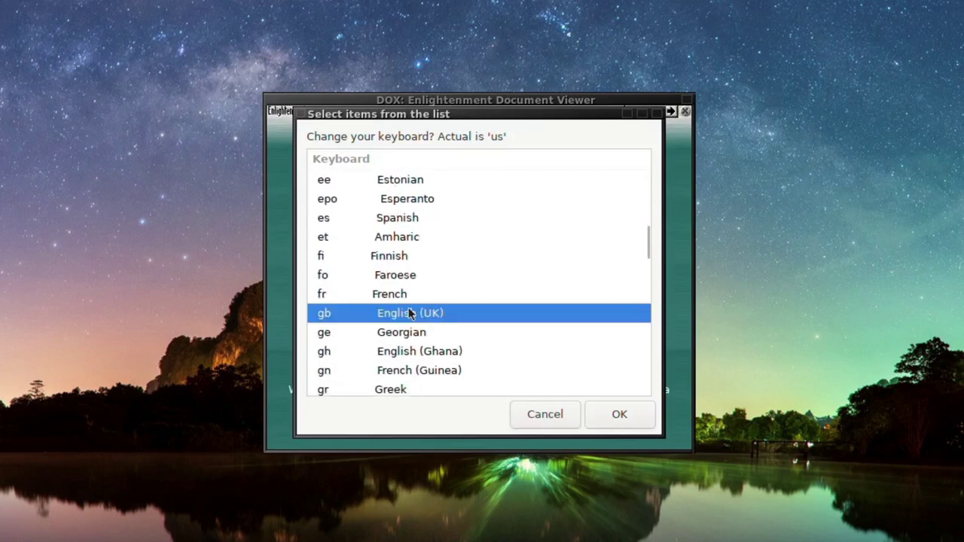
left_click(632, 413)
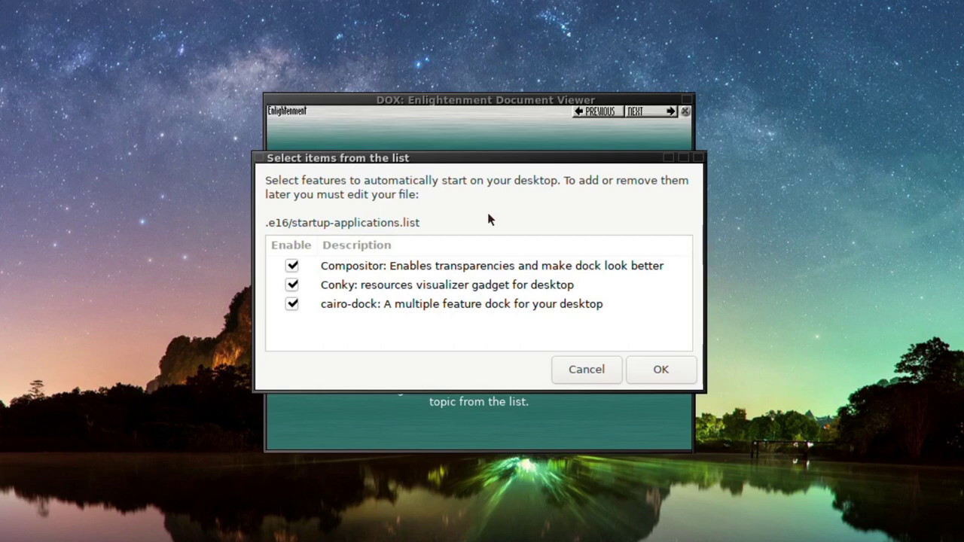
Keep Compositor, Conky and cairo-dock enabled, acknowledge the language notice, accept OpenGL, and decline multiple screens
left_click(652, 368)
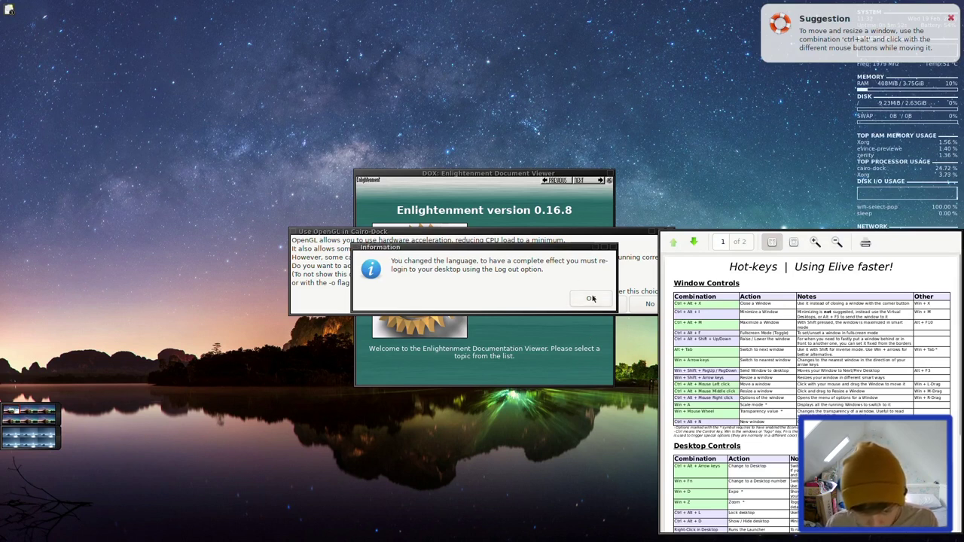
left_click(588, 296)
left_click(605, 305)
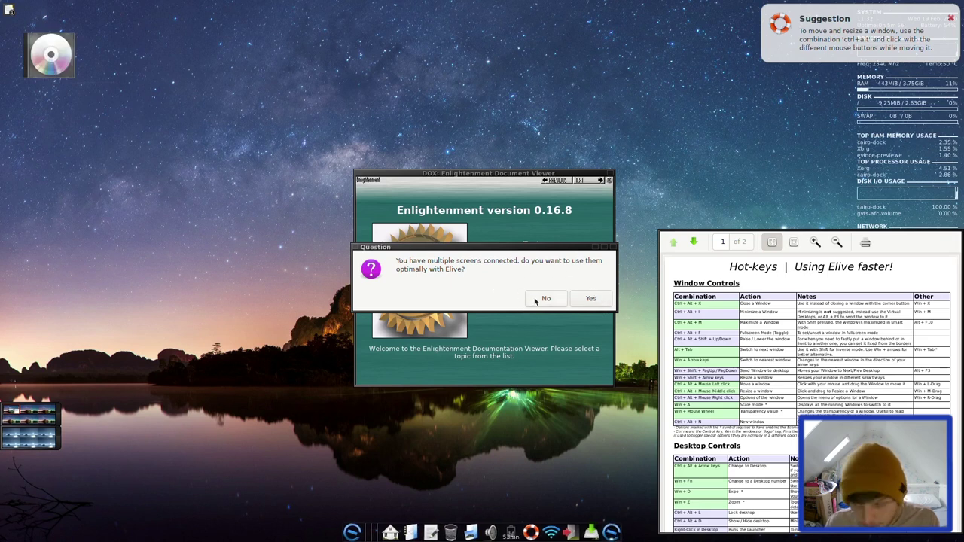
left_click(534, 300)
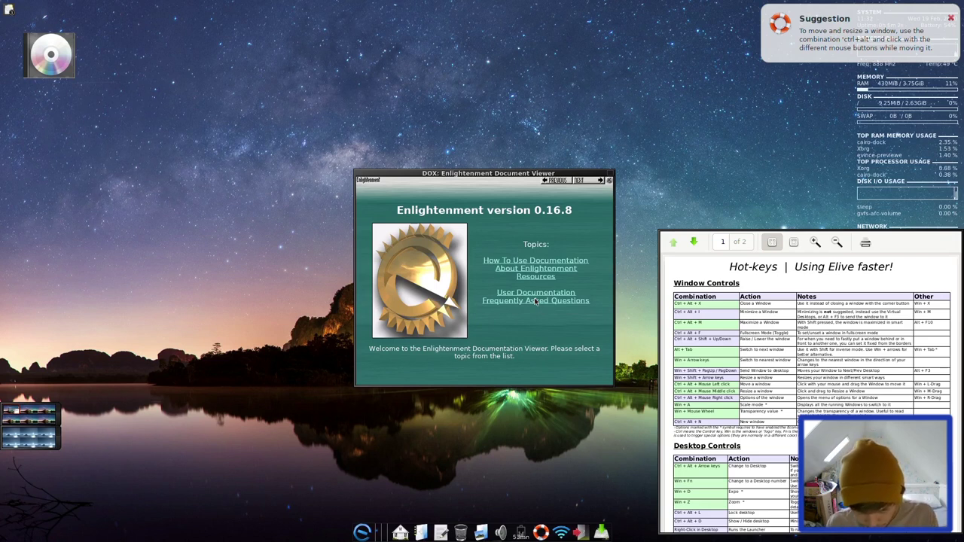
Close the DOX viewer, start the Elive Installer, and join a Wi-Fi network with its password
left_click(608, 181)
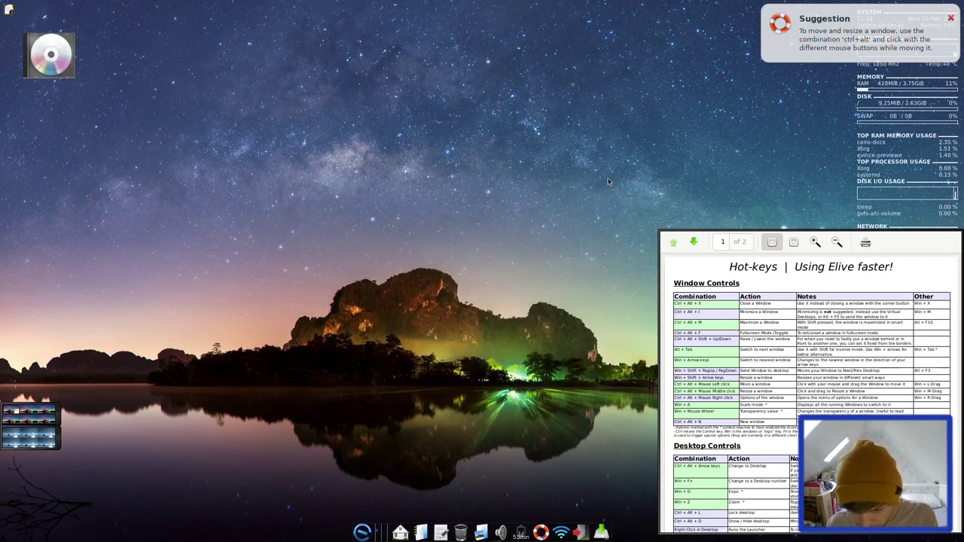
left_click(606, 534)
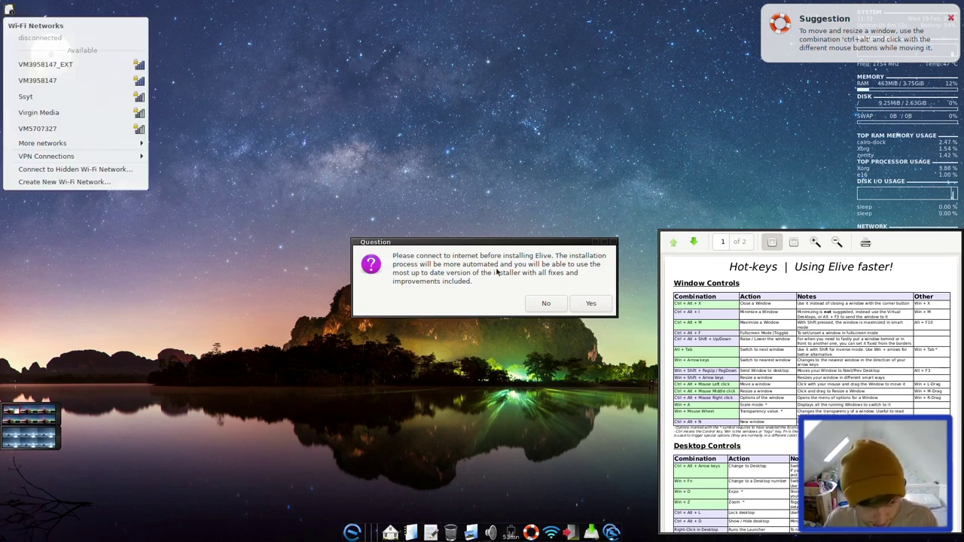
left_click(61, 99)
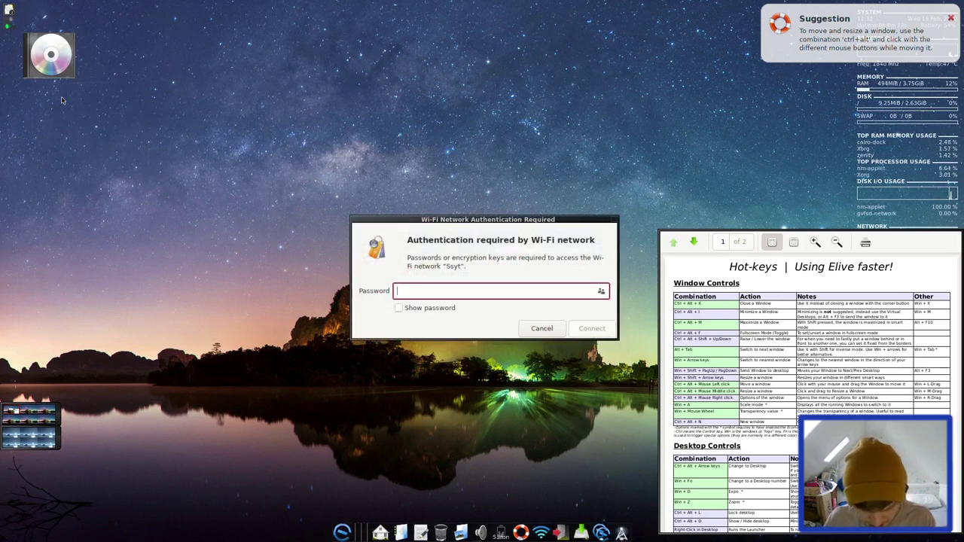
type("•••••••")
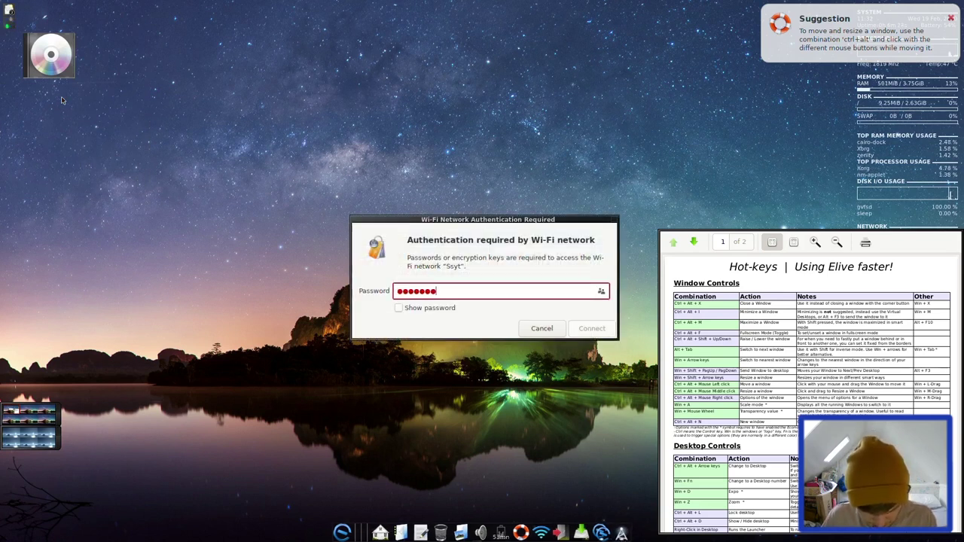
type("••••••")
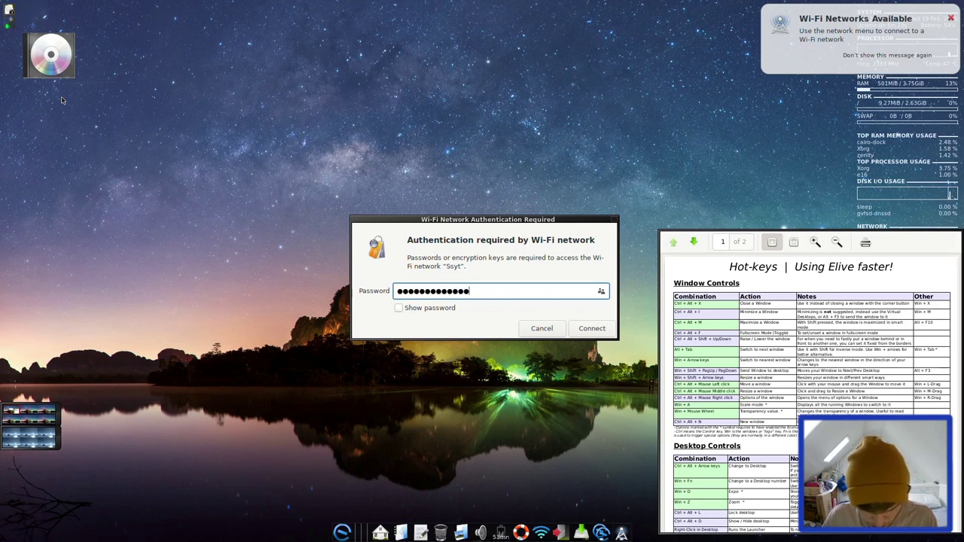
key("Return")
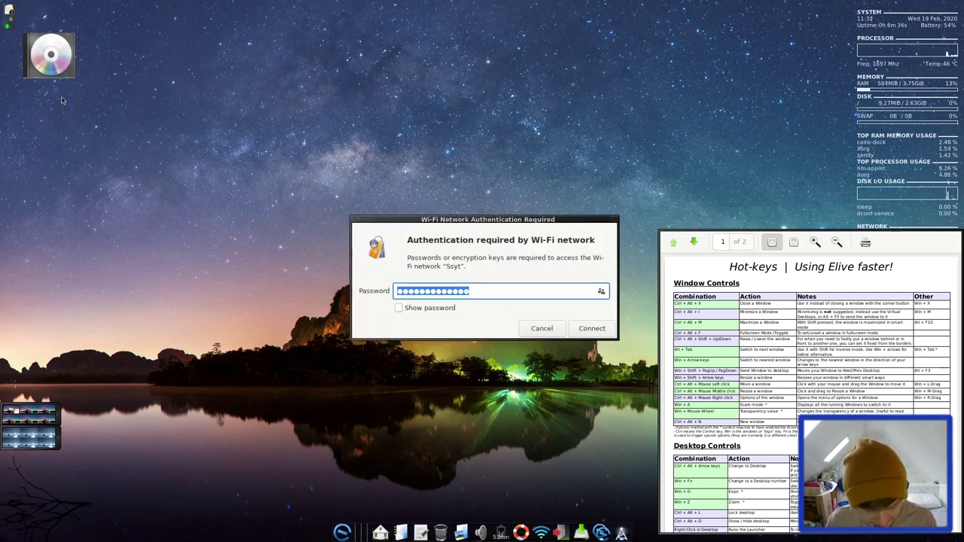
type("••••")
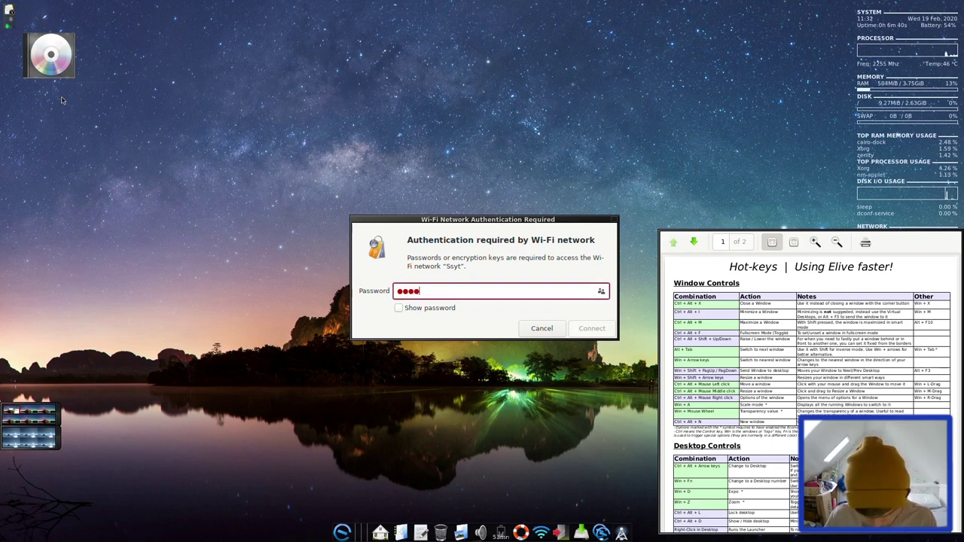
type("•••")
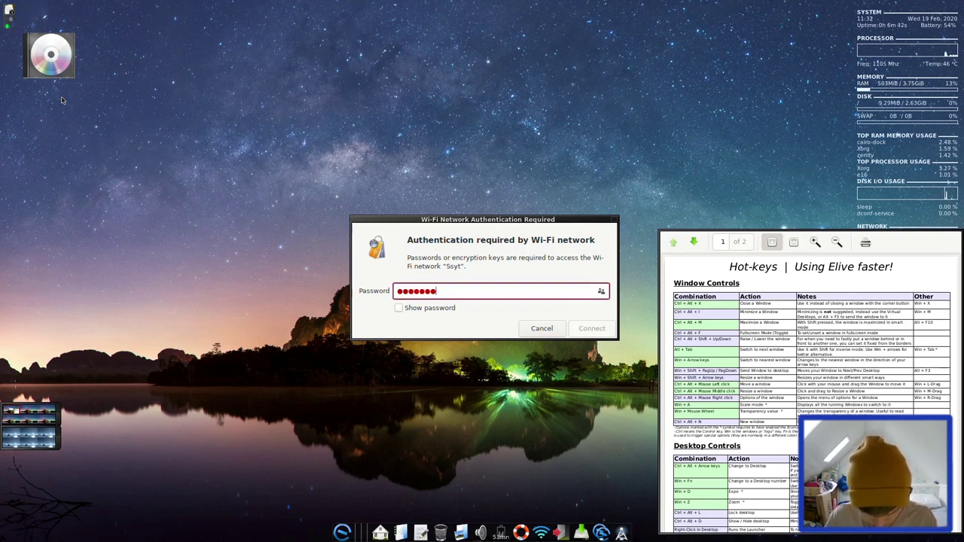
type("••••••")
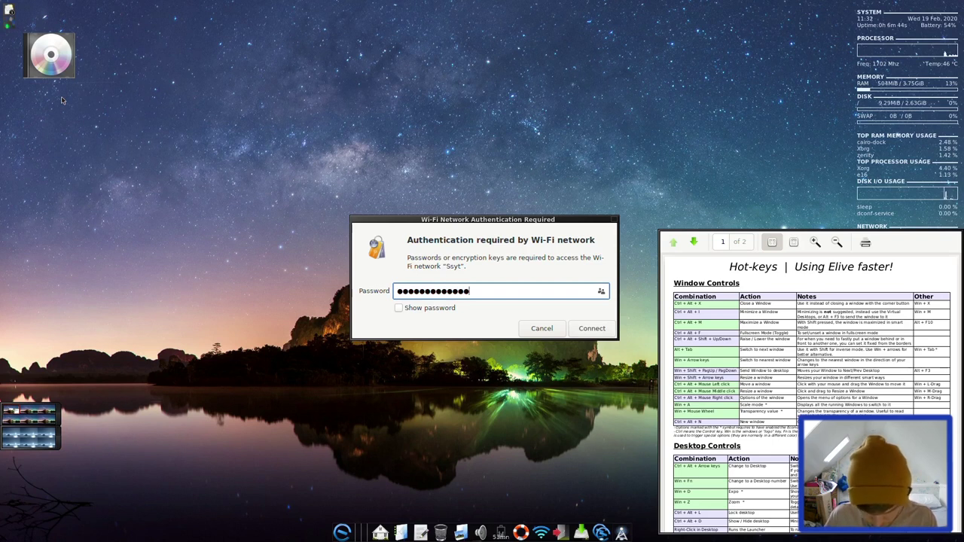
key("Return")
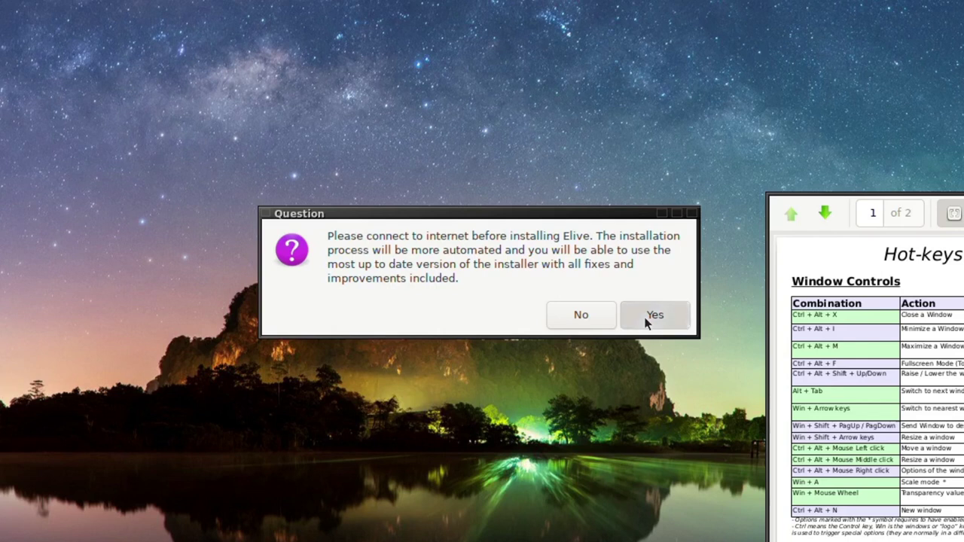
Agree to connect before installing, enable automatic bug reports, and skip the e-mail address
left_click(645, 322)
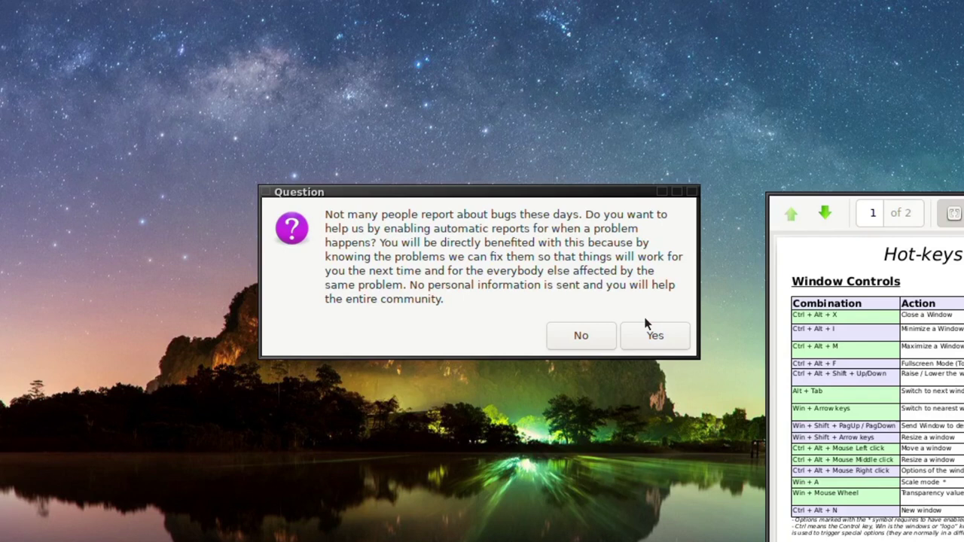
left_click(656, 336)
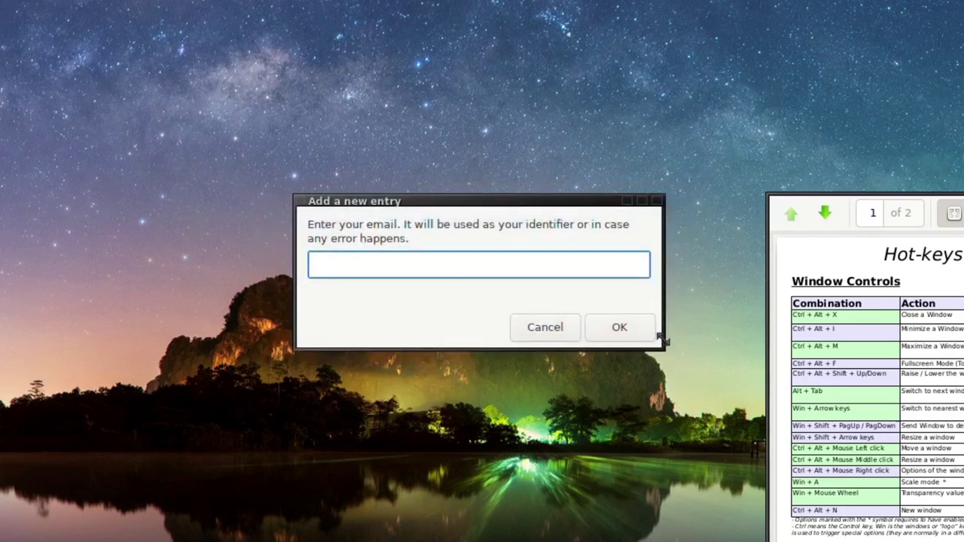
left_click(546, 331)
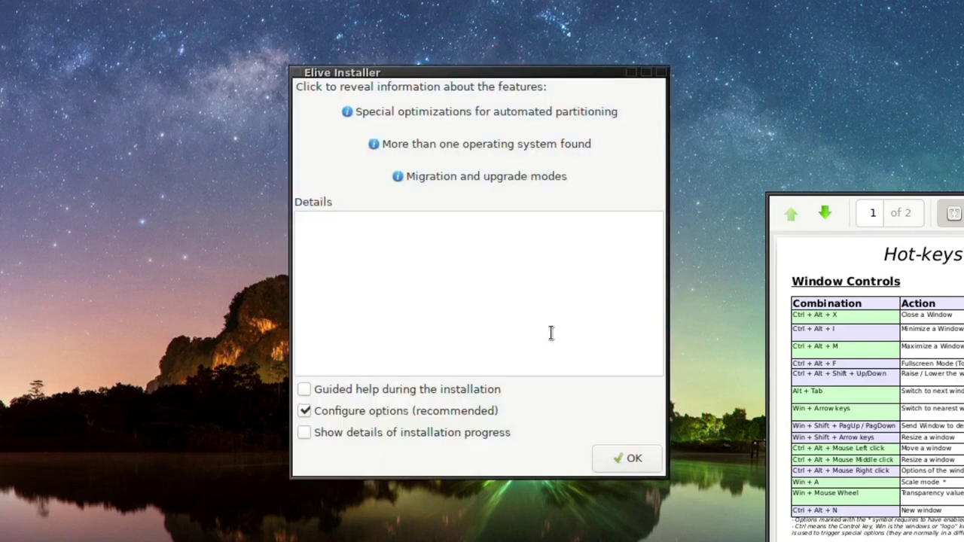
Review the automated partitioning optimizations, accept the installer options, and decline upgrade mode
left_click(445, 113)
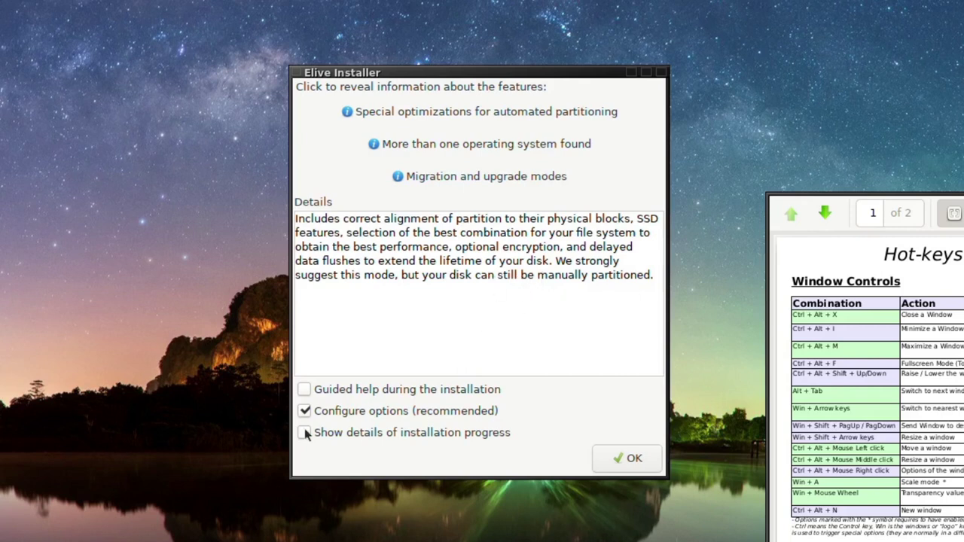
left_click(632, 458)
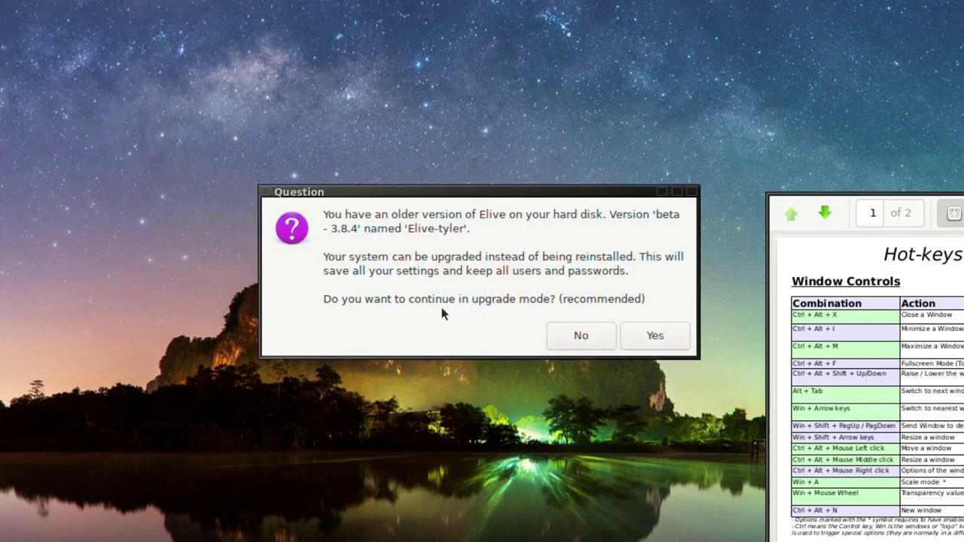
left_click(581, 335)
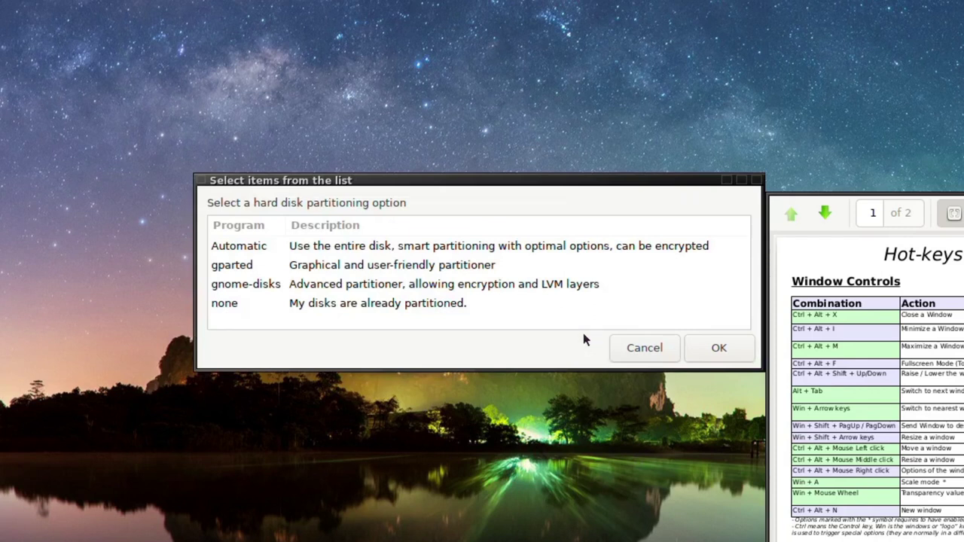
Choose Automatic partitioning, select /dev/sda (238.5 GB) as the install disk, and confirm erasing it
left_click(377, 251)
left_click(723, 350)
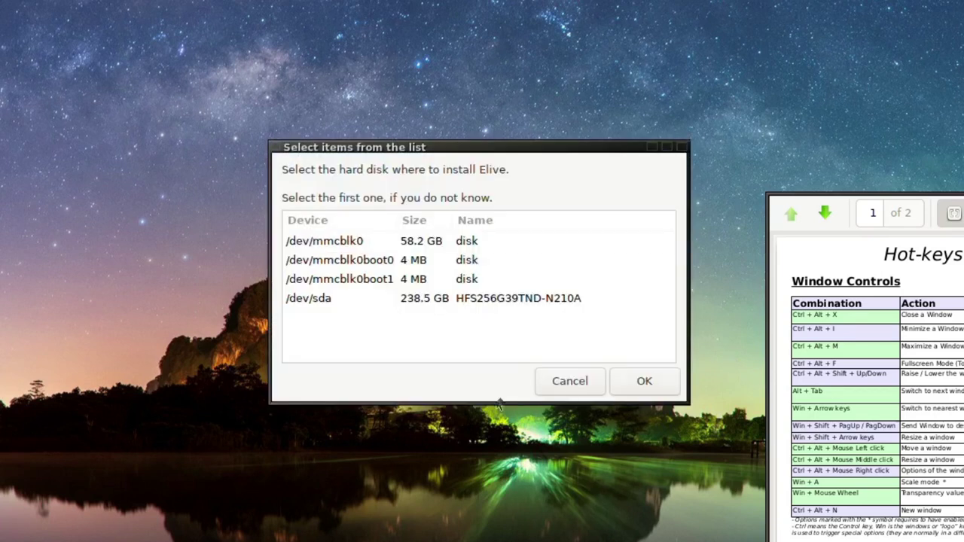
left_click(452, 300)
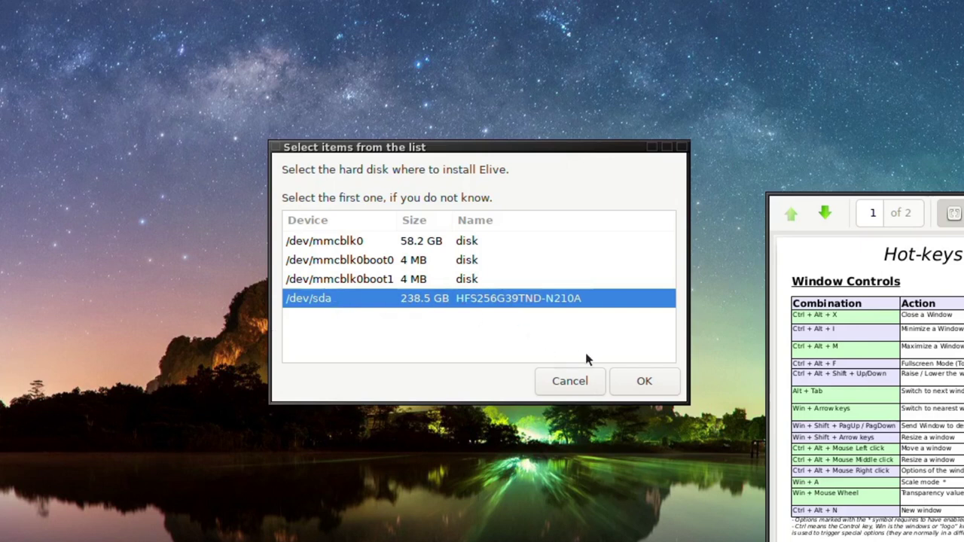
left_click(629, 379)
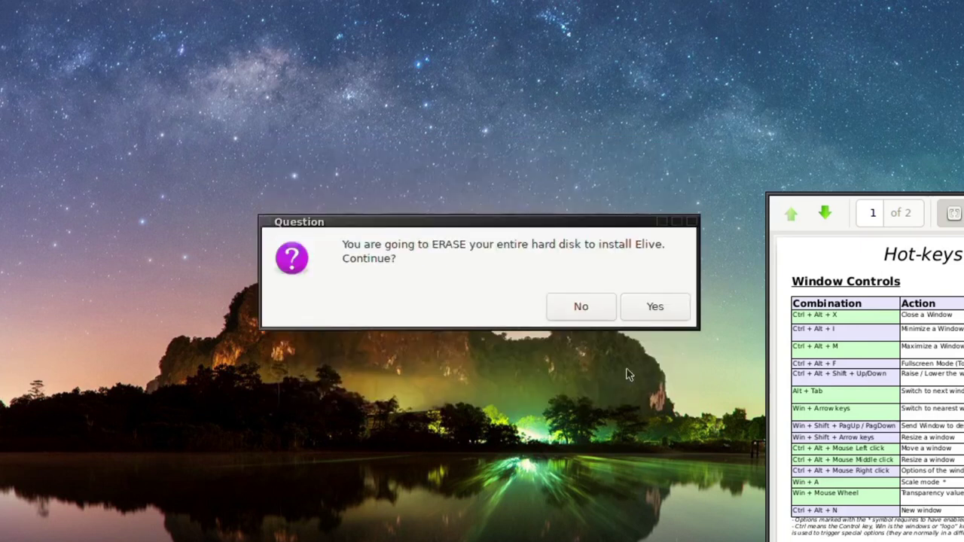
left_click(652, 309)
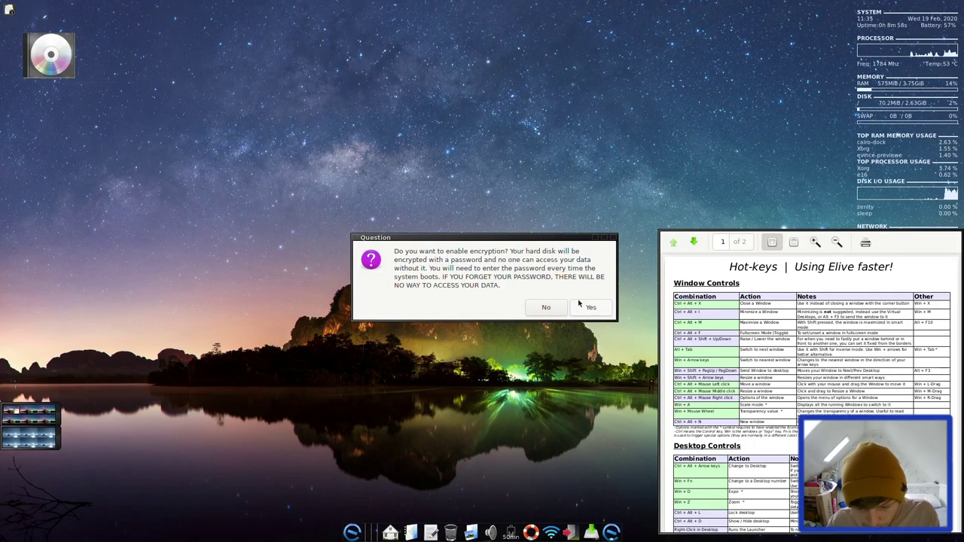
Decline disk encryption and reuse the existing EFI partition for the boot loader
left_click(548, 307)
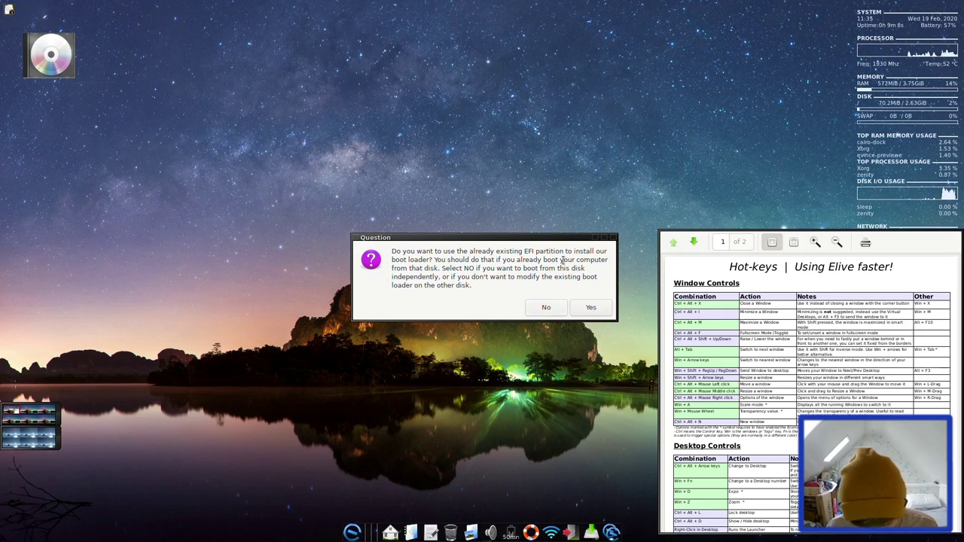
left_click(588, 308)
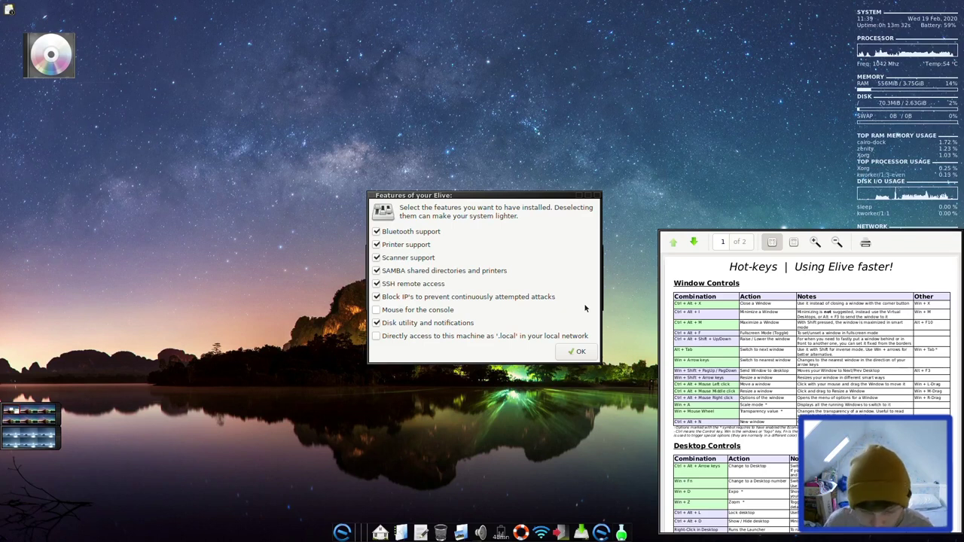
Accept the default system features, hardware options, applications, and Chromium and Netsurf browsers
left_click(586, 351)
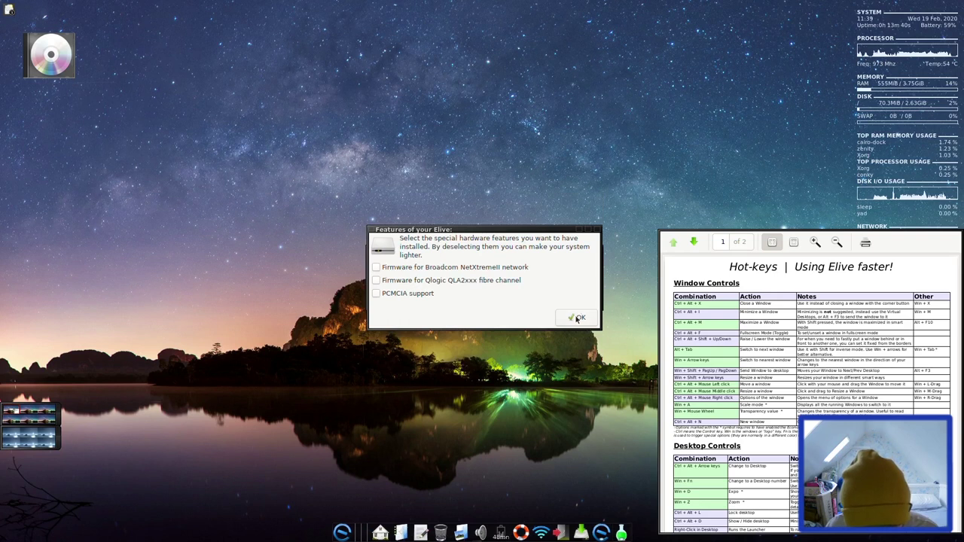
left_click(577, 318)
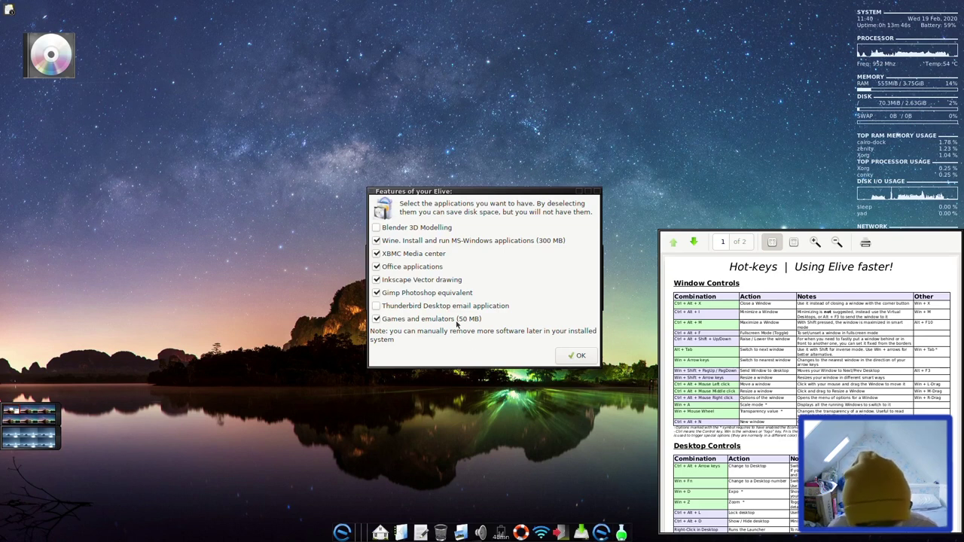
left_click(578, 356)
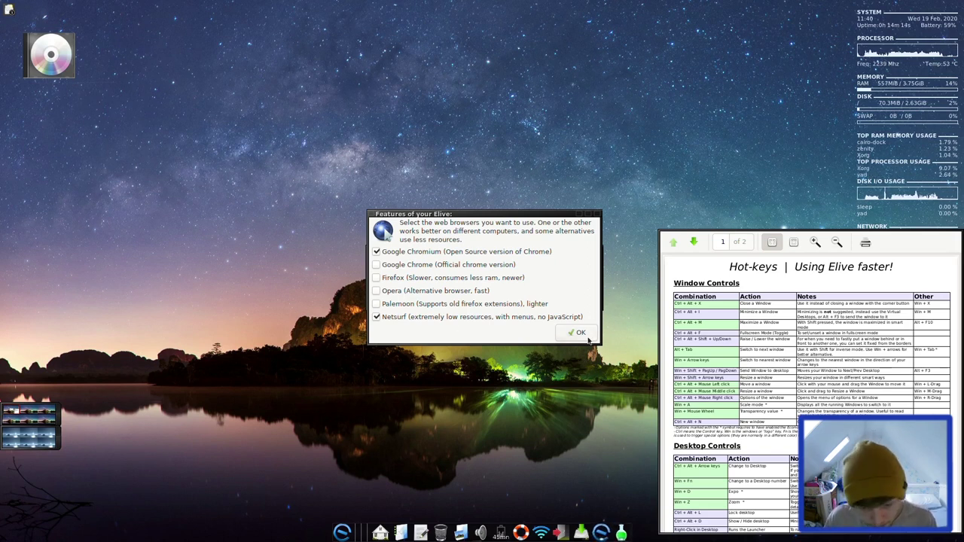
left_click(588, 338)
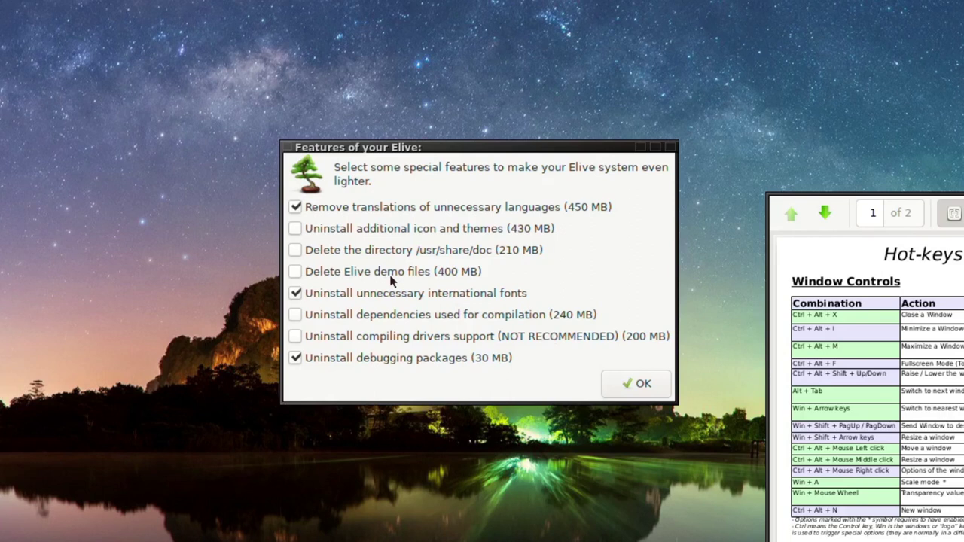
Accept the slimming options, continue without Dropbox or other non-free software, and keep the package list
left_click(642, 385)
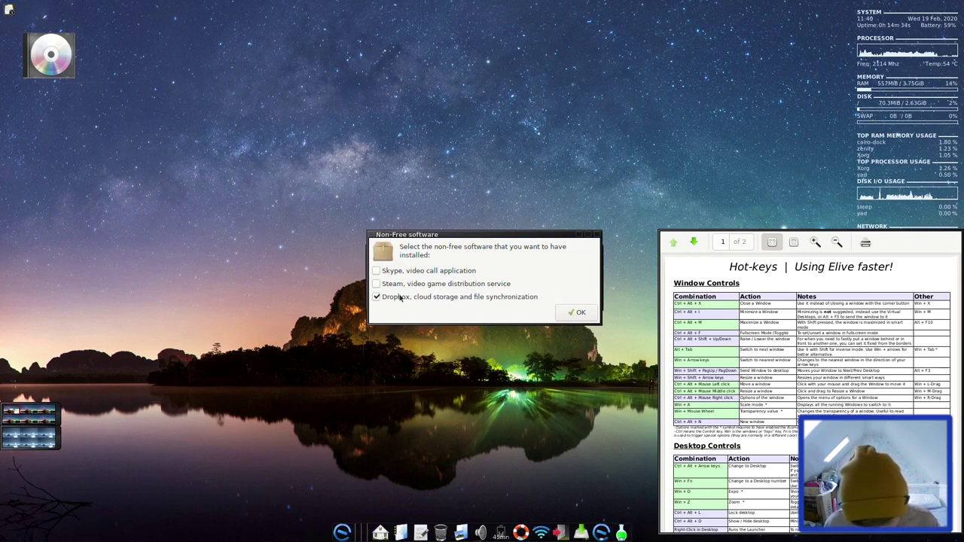
left_click(560, 316)
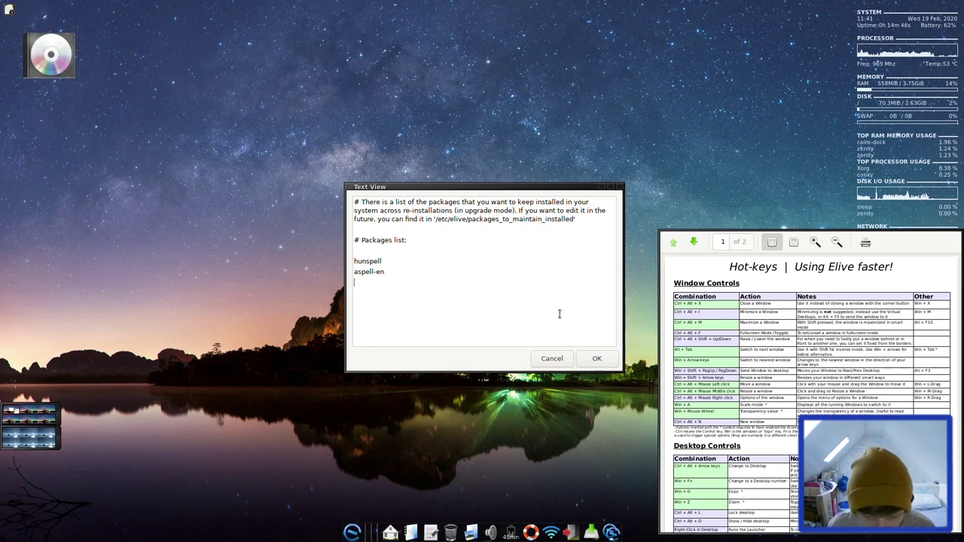
left_click(612, 359)
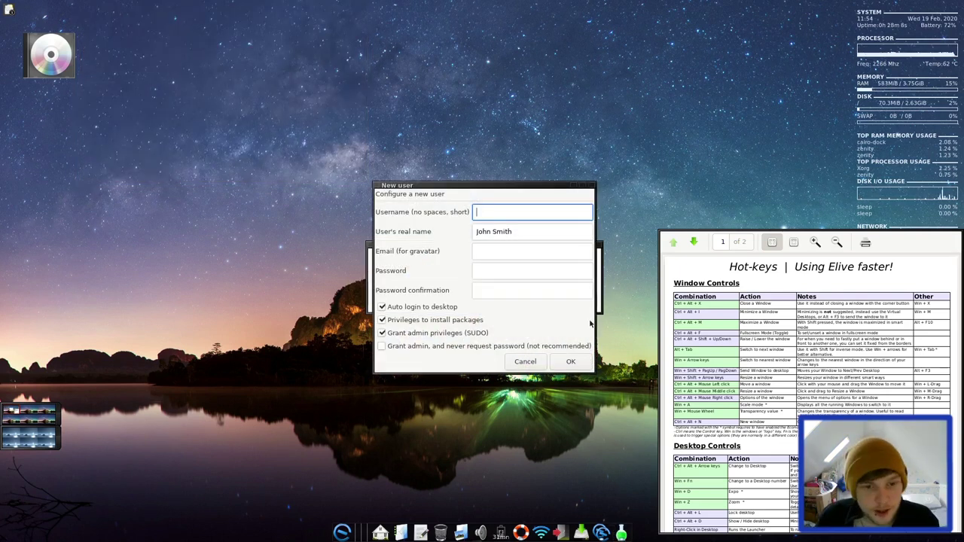
Create the new user with a username, real name and confirmed password, leaving e-mail blank
type("tyler")
key("Tab")
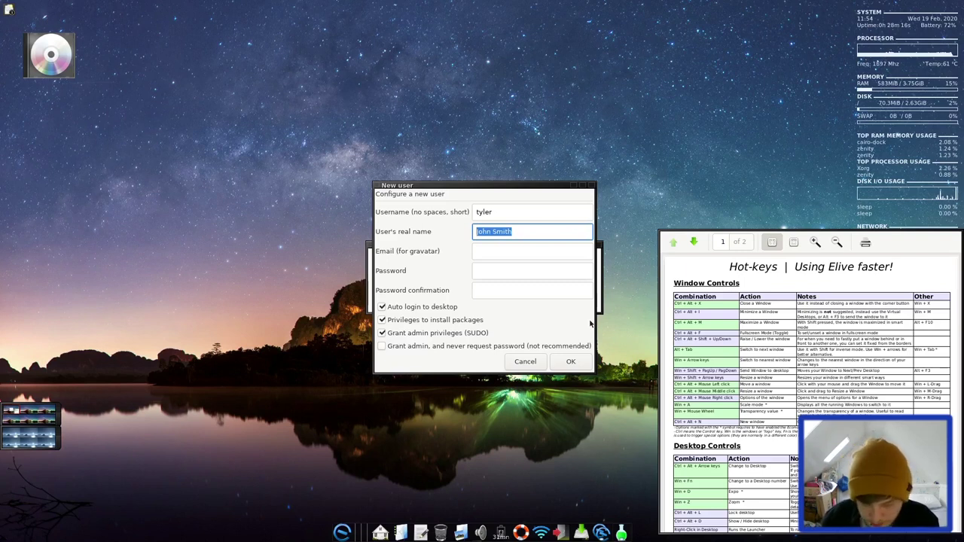
type("tyler")
key("Tab")
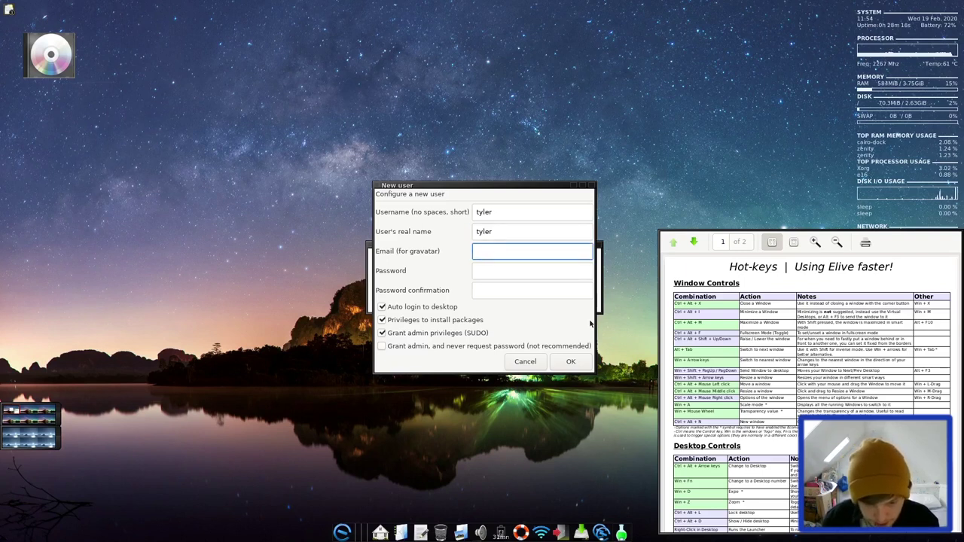
key("Tab")
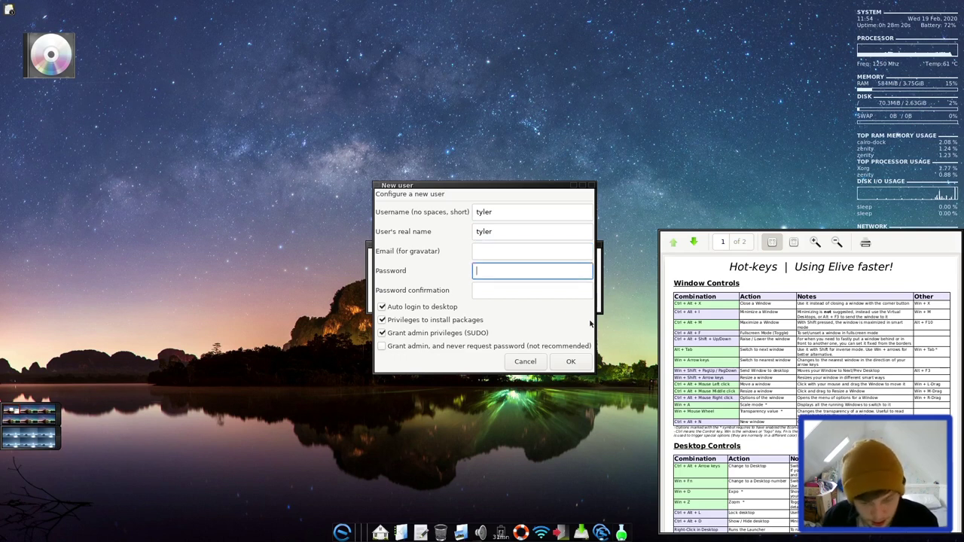
type("********")
key("Tab")
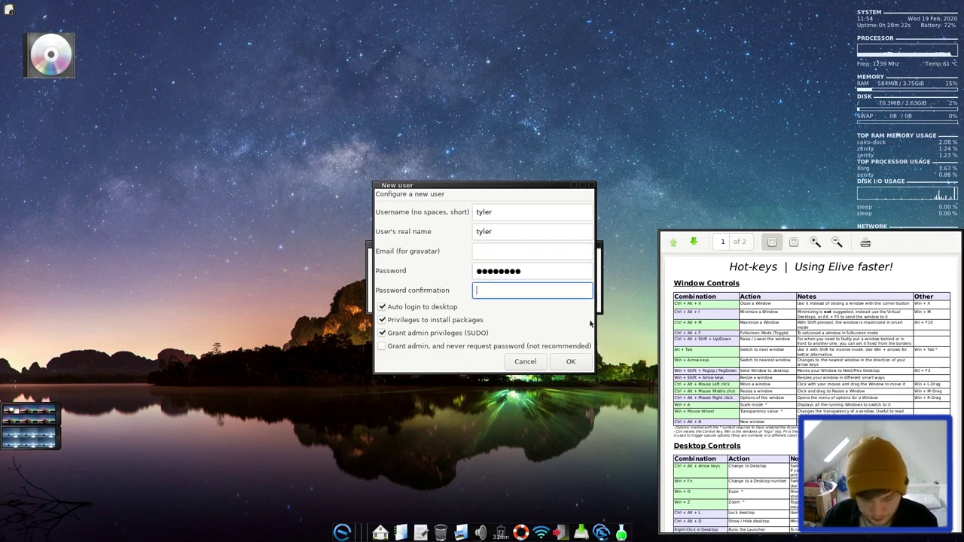
type("********")
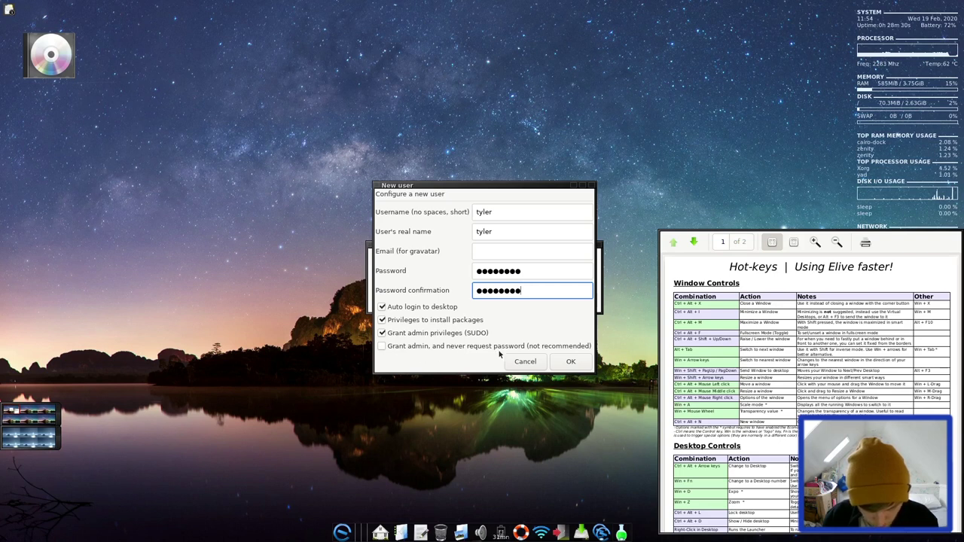
left_click(566, 360)
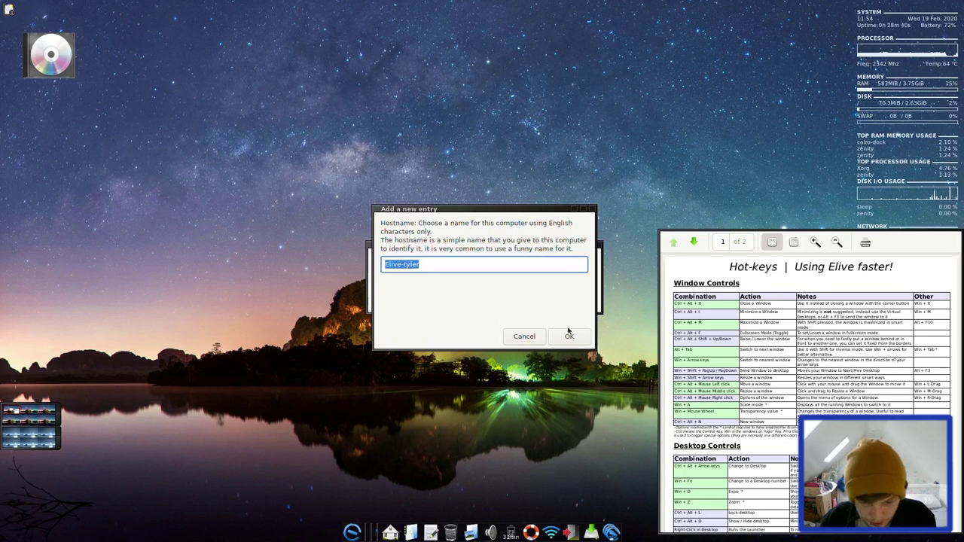
Keep the suggested hostname, then dismiss the Windows boot warning and installation-complete message
left_click(569, 336)
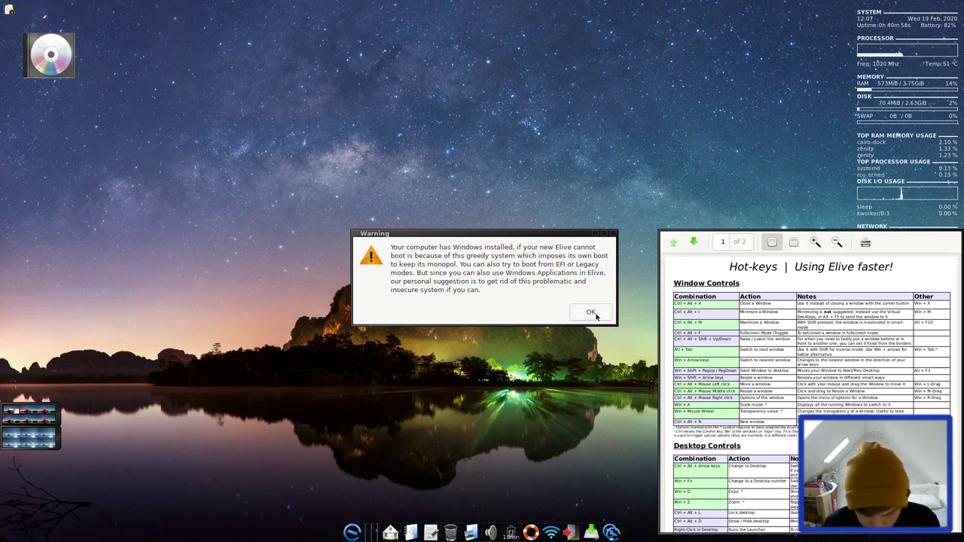
left_click(592, 313)
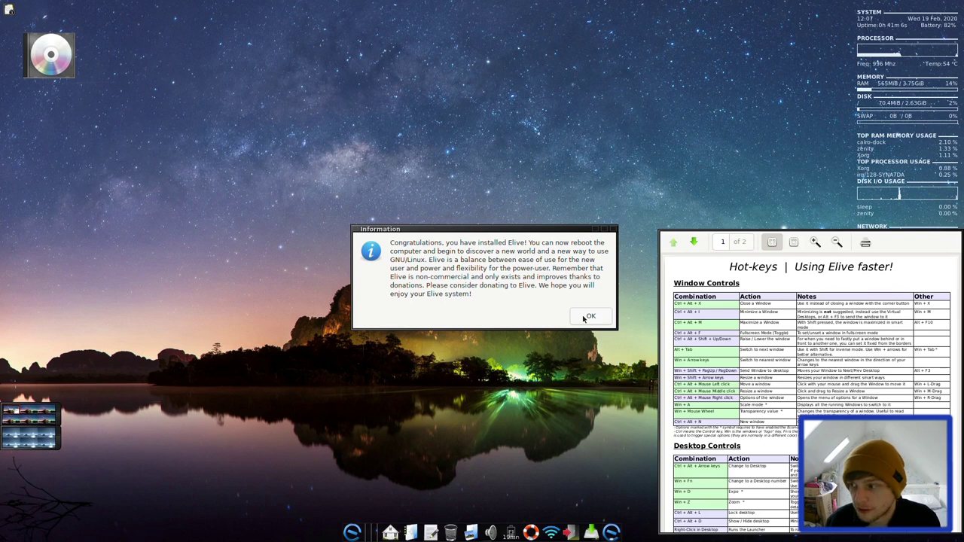
left_click(587, 316)
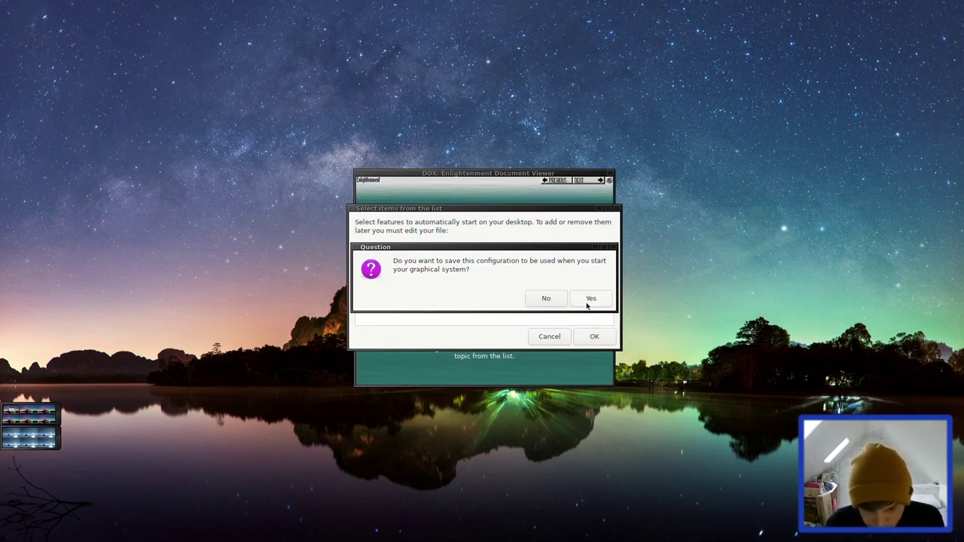
Save the startup configuration, keeping Compositor, Conky and cairo-dock as startup applications
left_click(555, 299)
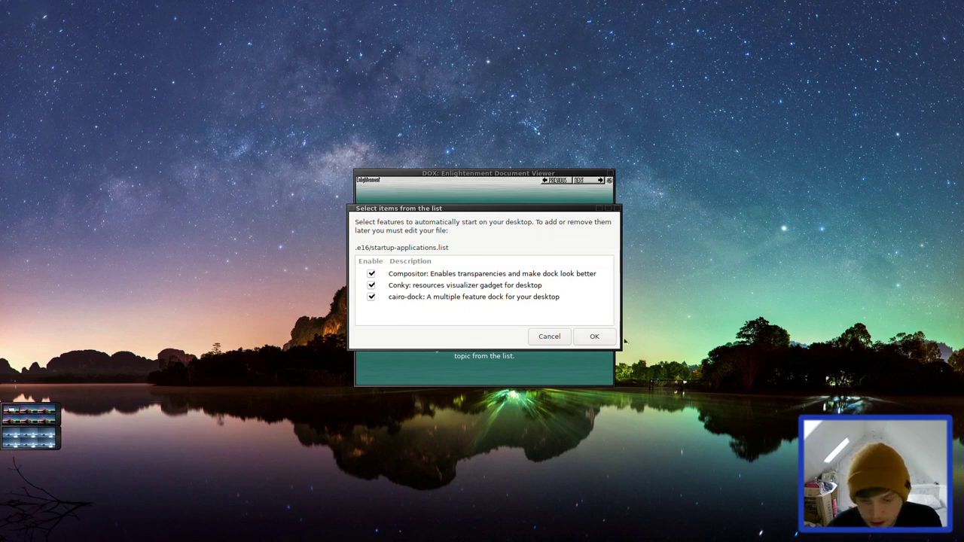
left_click(593, 337)
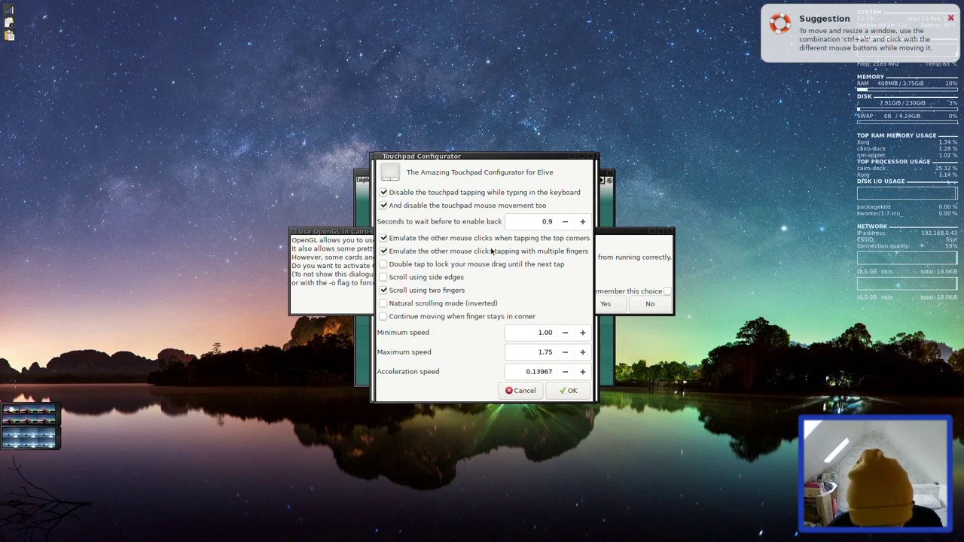
Accept the touchpad settings with two-finger scrolling and tap clicks enabled
left_click(572, 392)
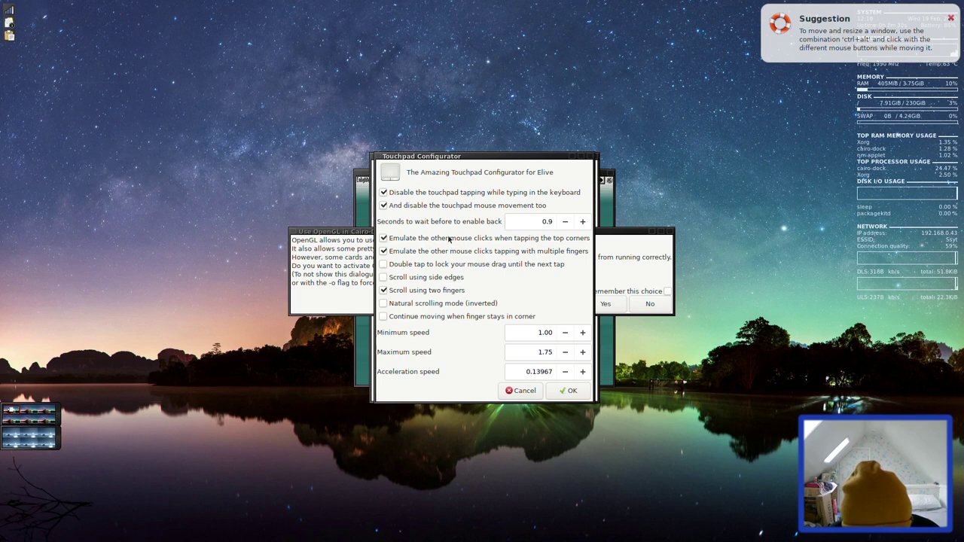
left_click(554, 396)
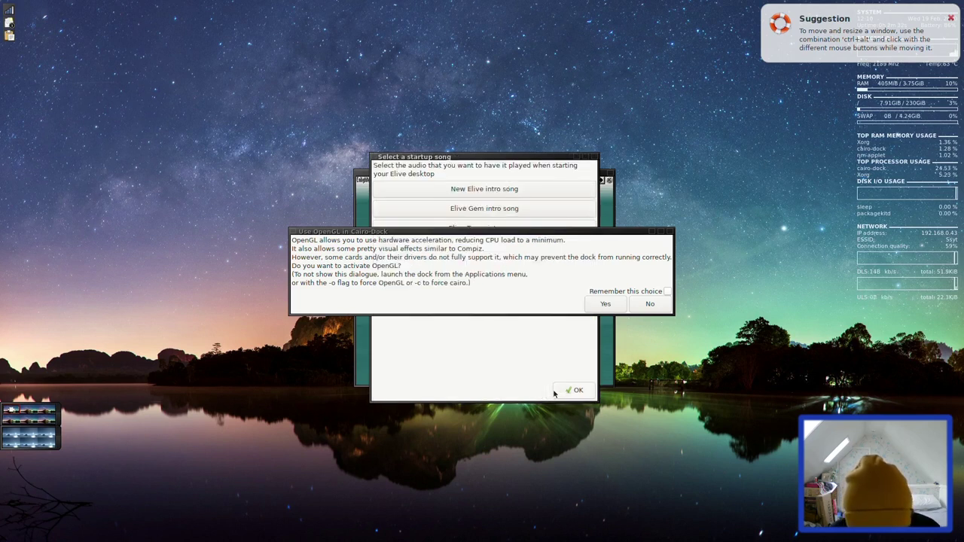
Enable OpenGL acceleration for cairo-dock and bring up the desktop's main menu
left_click(603, 304)
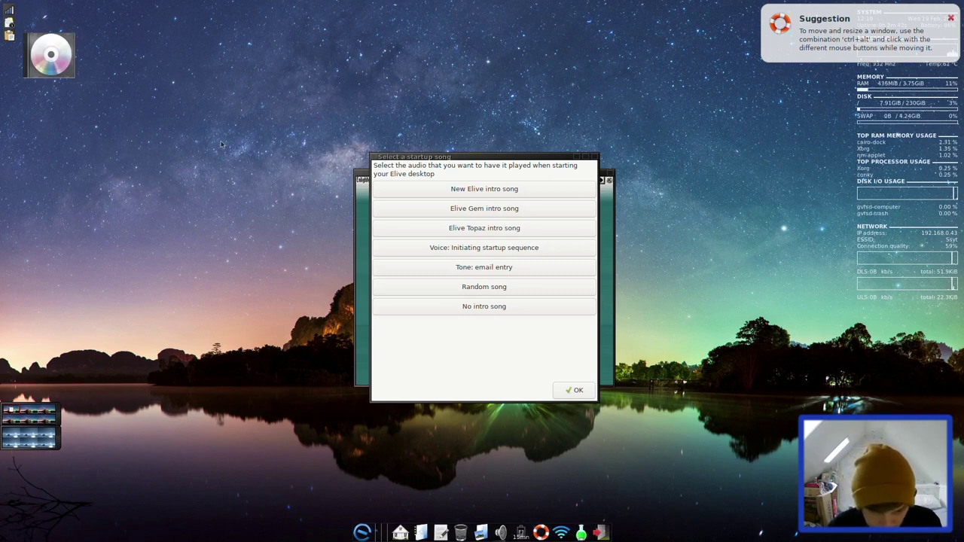
left_click(180, 125)
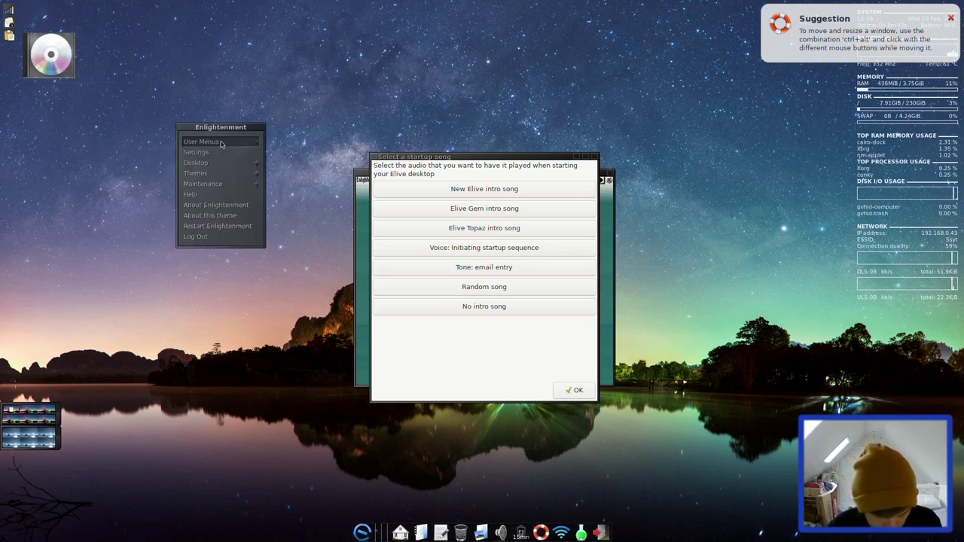
left_click(159, 285)
Open Sound in the Enlightenment settings, close Audio Settings, and confirm the startup song
right_click(159, 286)
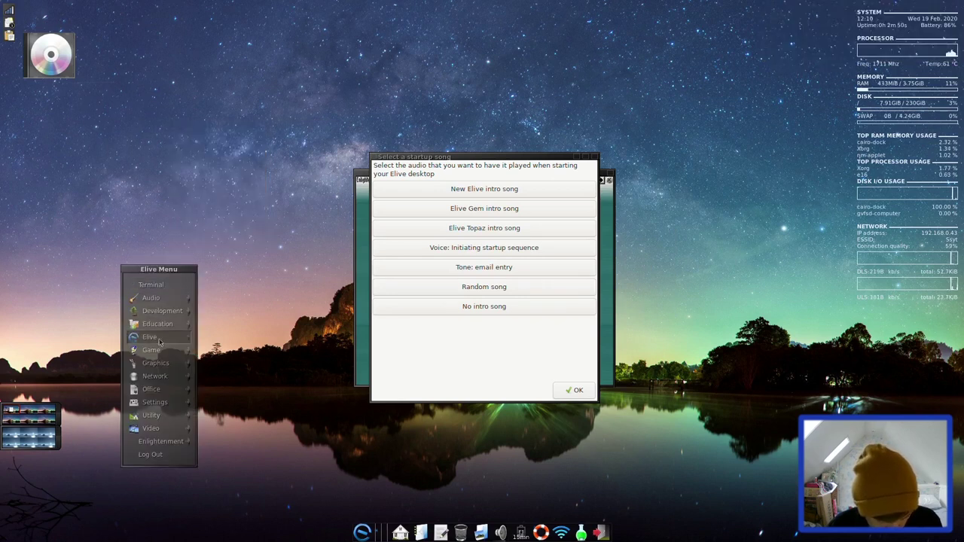
mouse_move(159, 295)
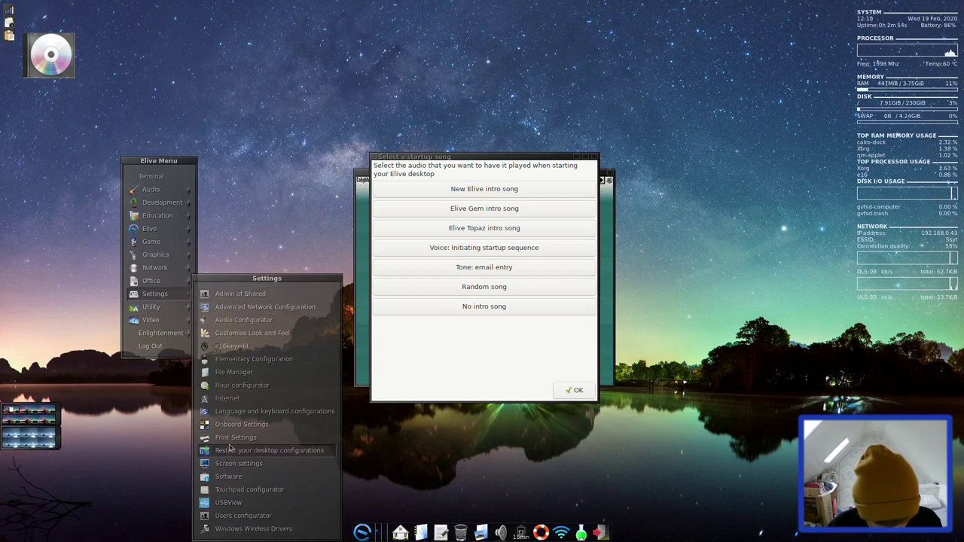
left_click(290, 136)
right_click(290, 137)
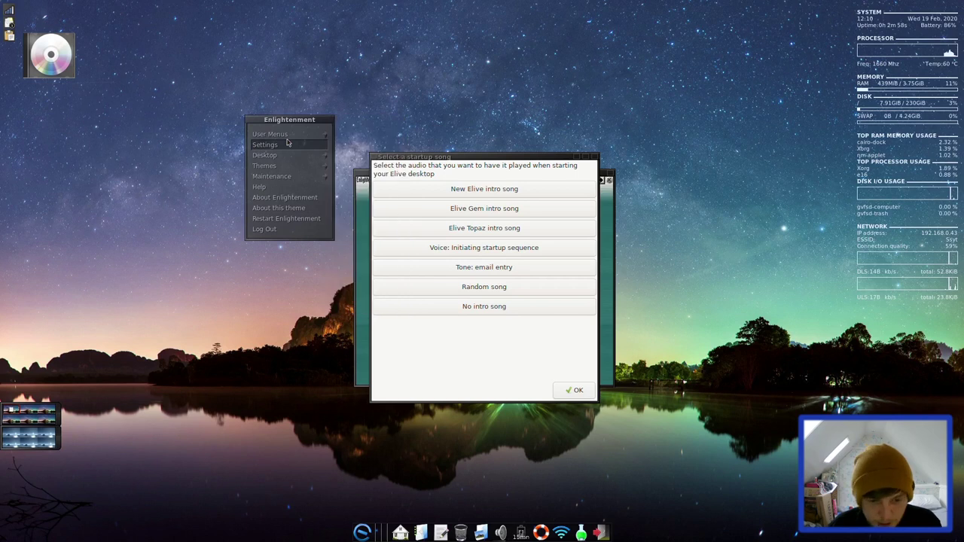
left_click(287, 141)
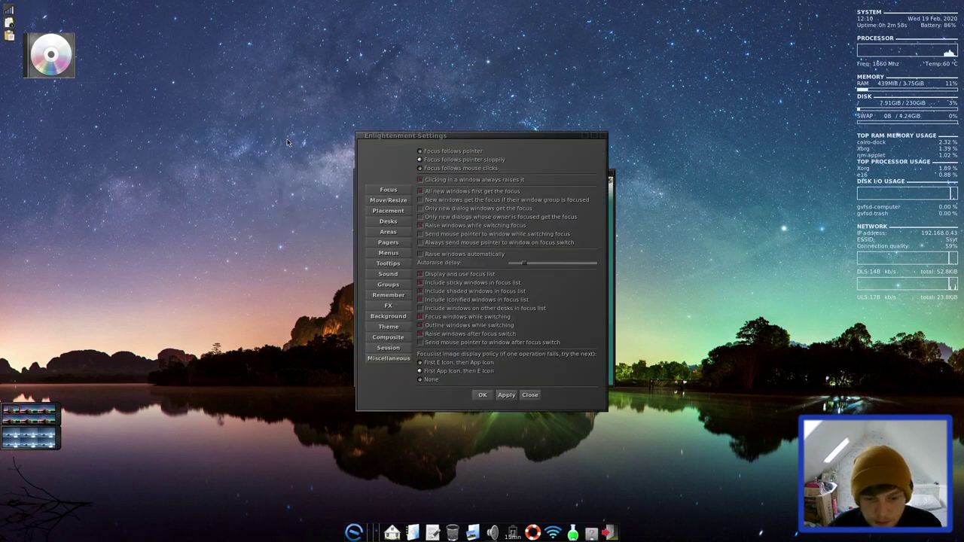
left_click(388, 274)
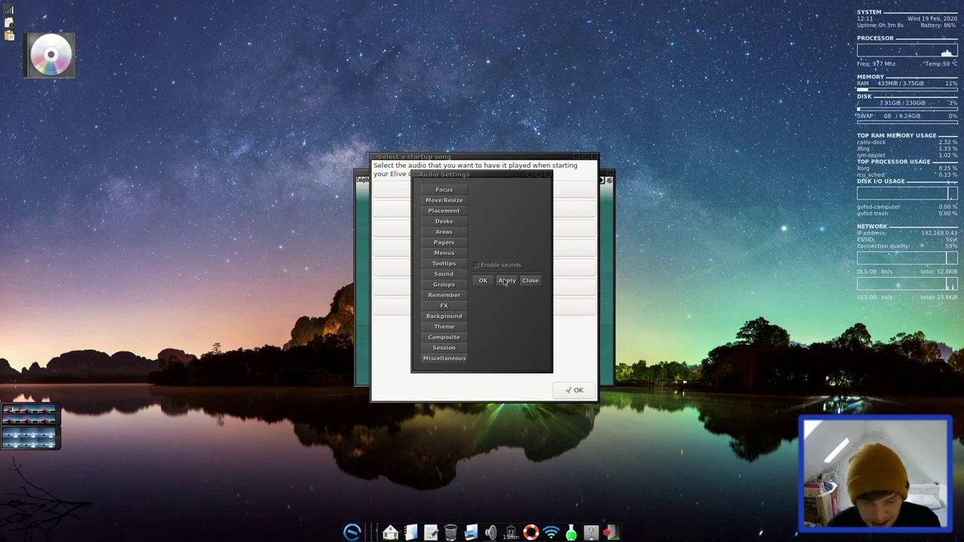
left_click(483, 281)
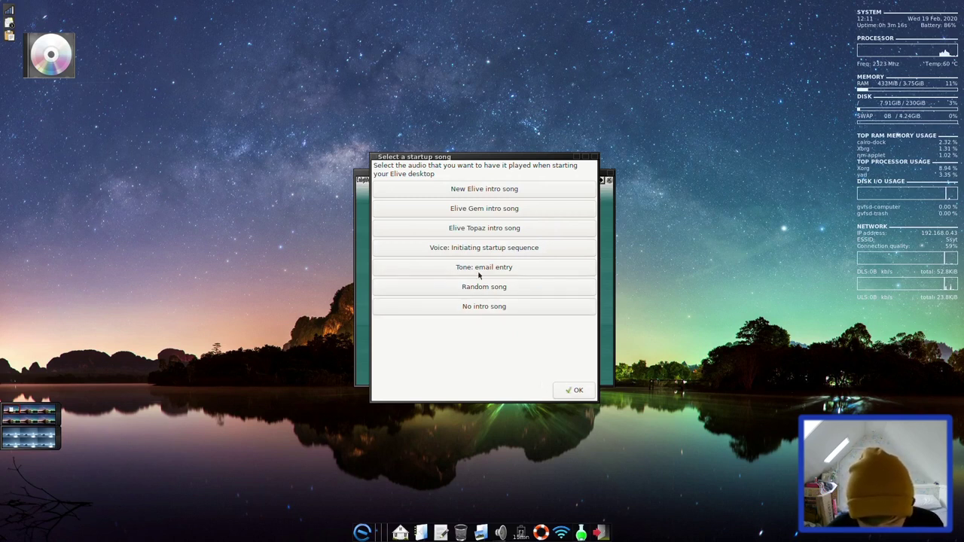
left_click(574, 390)
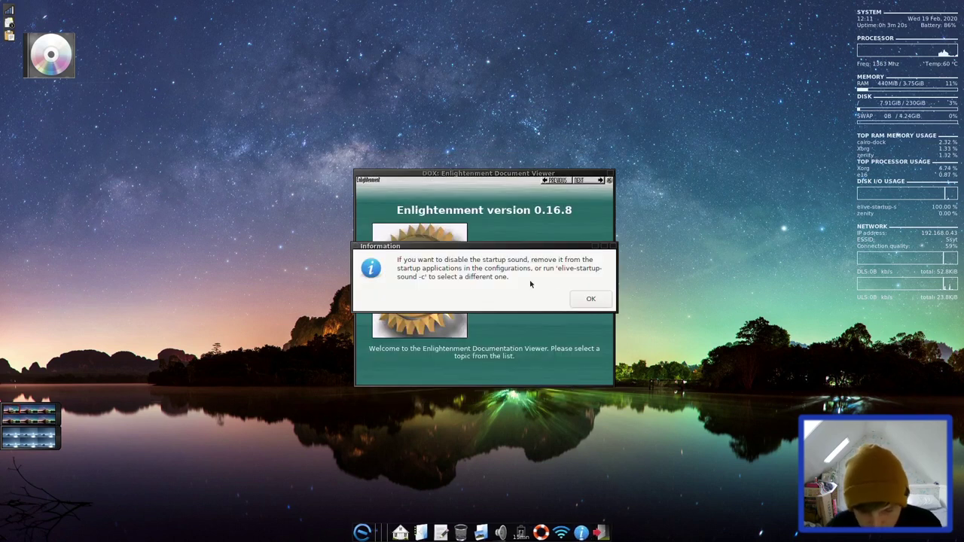
Dismiss the startup-sound notice and page through the documentation index to Default Keybindings
left_click(589, 301)
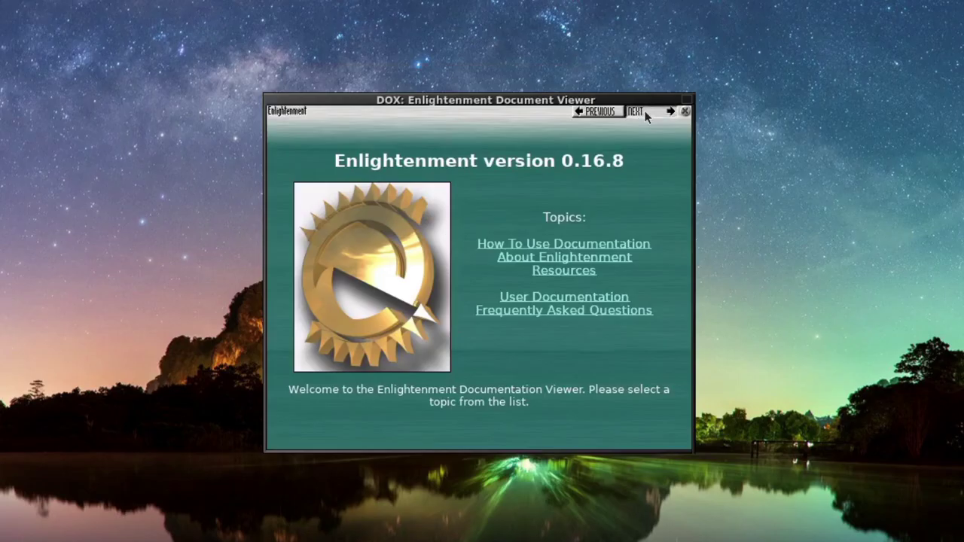
left_click(585, 183)
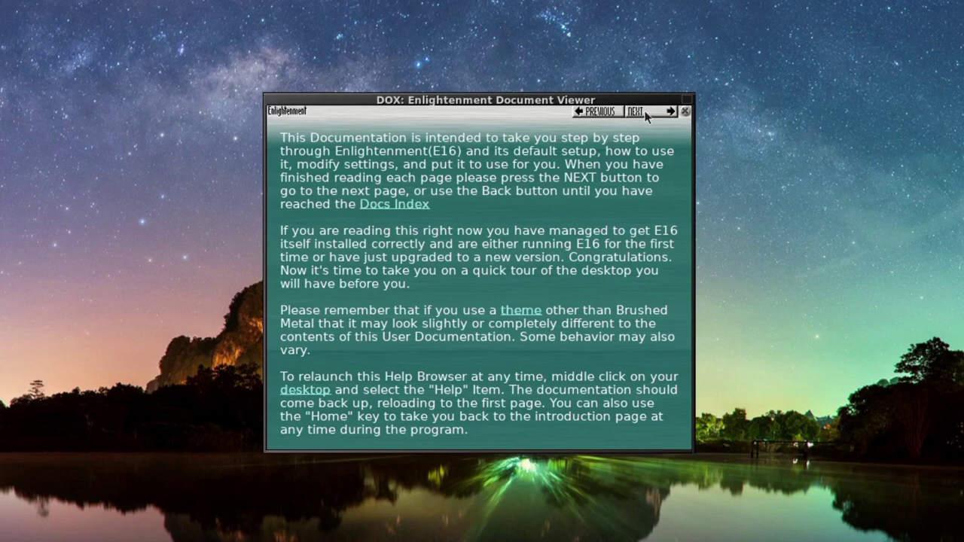
left_click(645, 112)
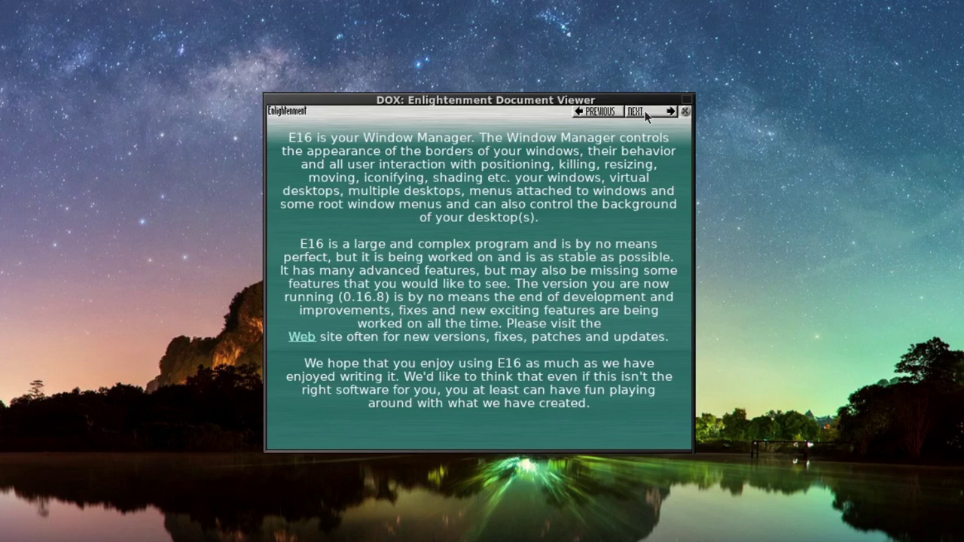
left_click(645, 113)
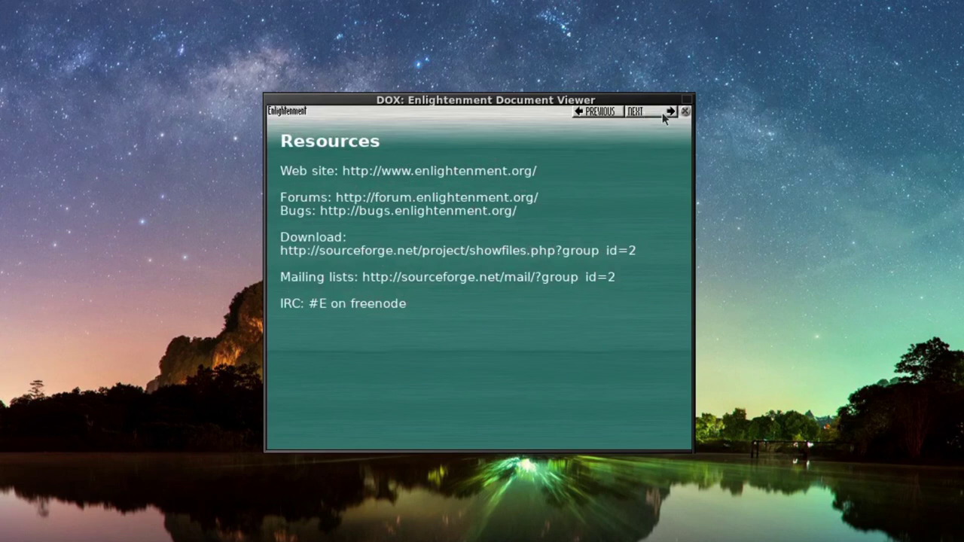
left_click(663, 113)
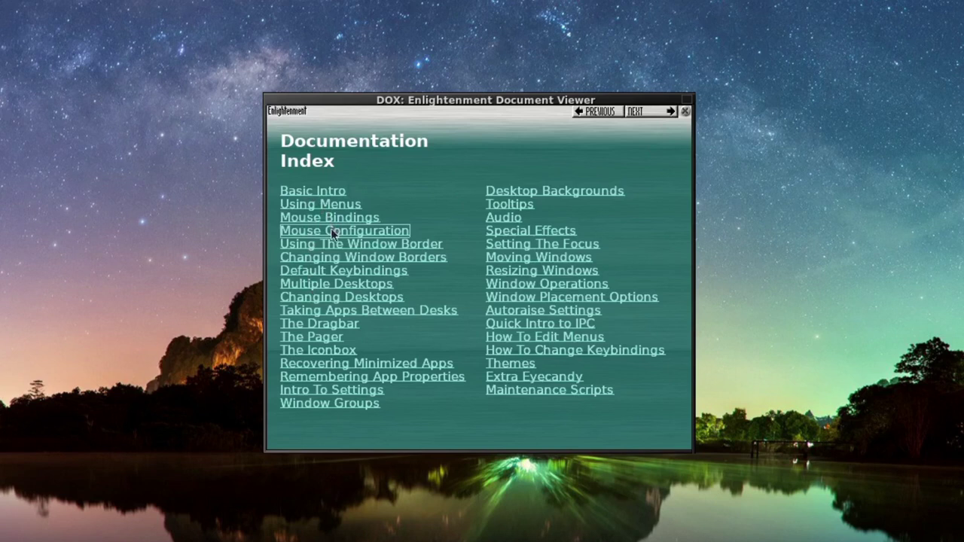
left_click(330, 272)
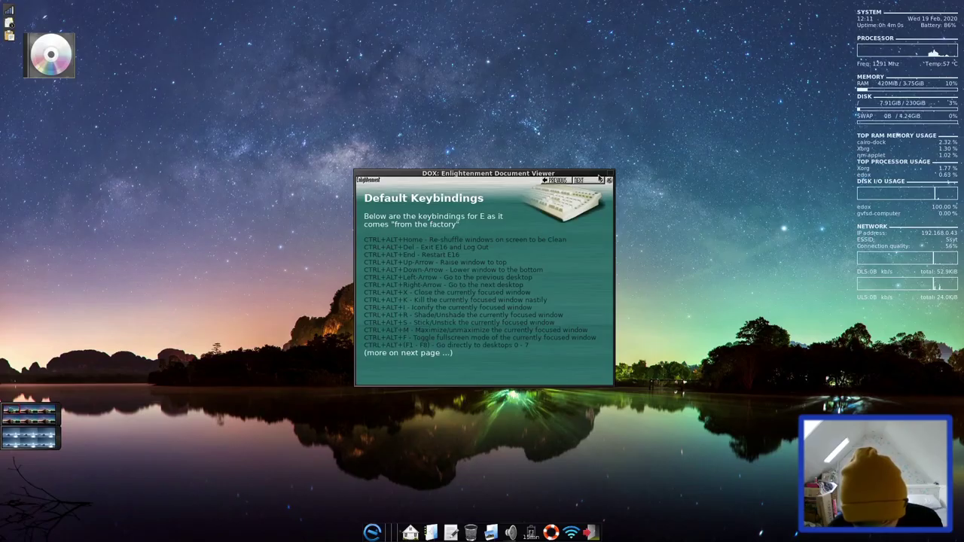
Move the document viewer up and left, then visit the second desktop and return to the first
left_click_drag(599, 177, 531, 157)
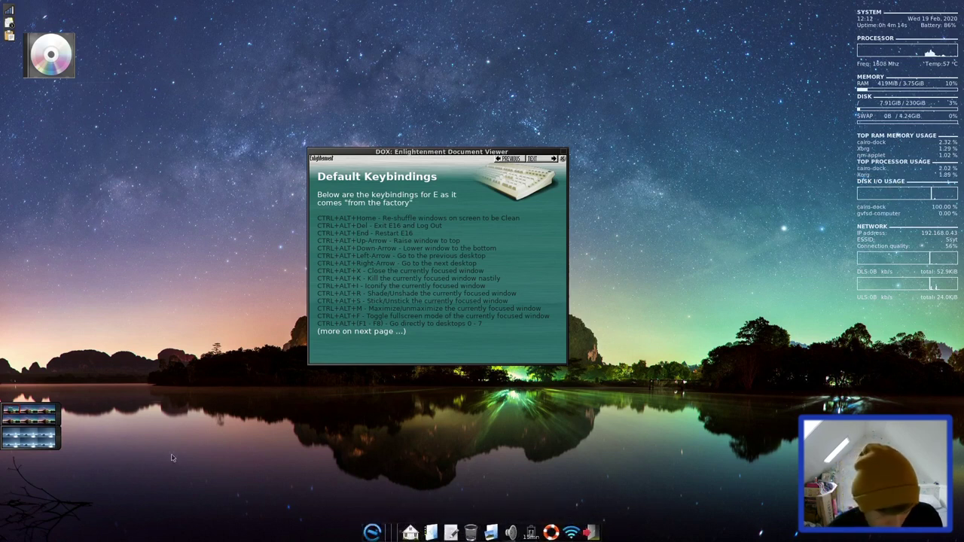
left_click(29, 410)
left_click(12, 413)
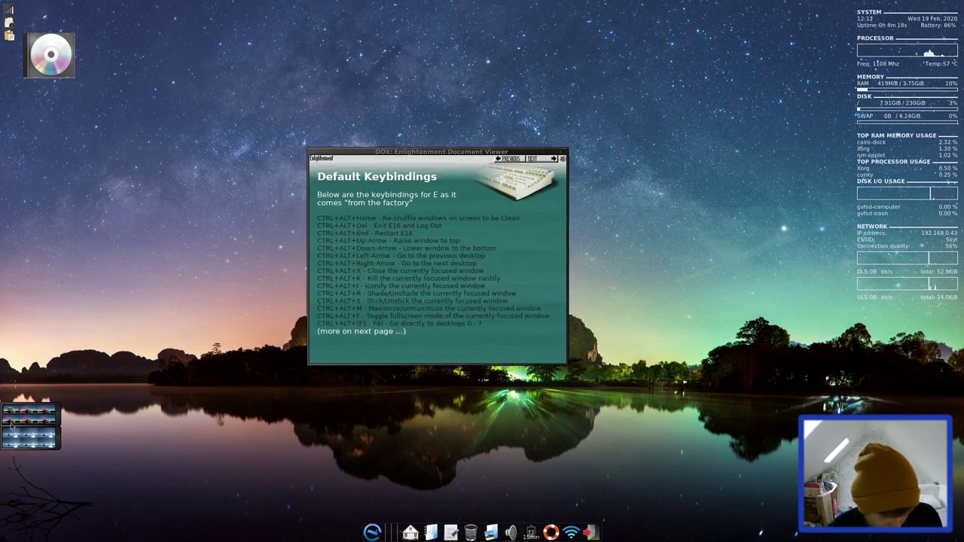
left_click(11, 436)
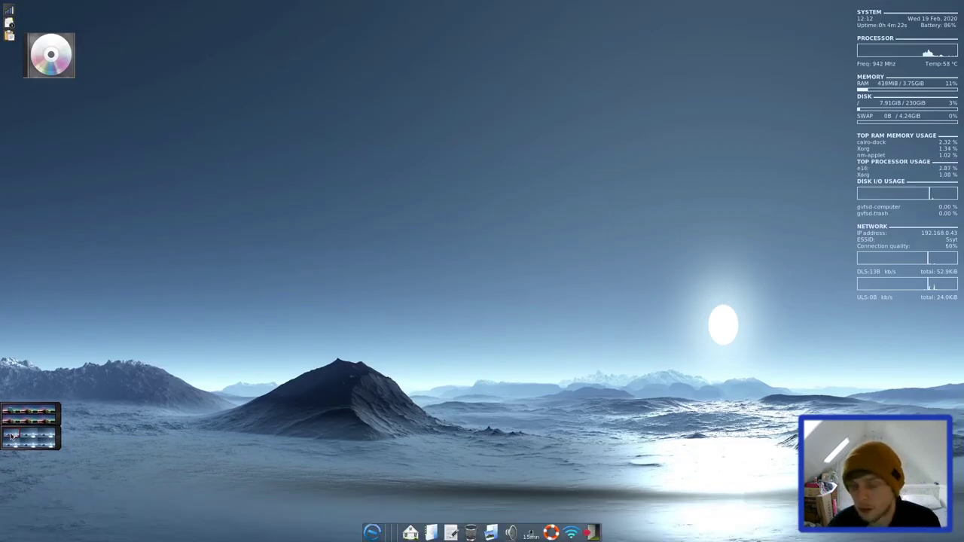
left_click(13, 415)
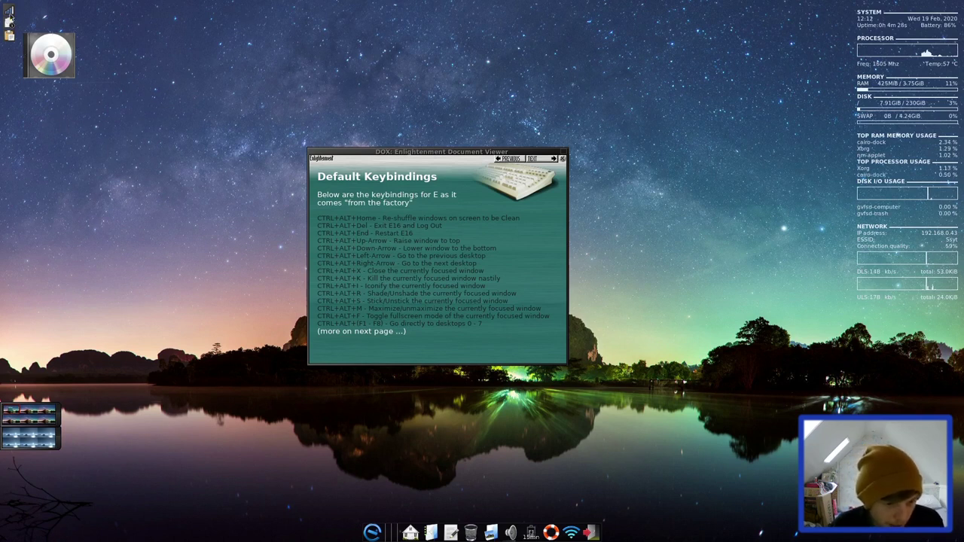
Check and close the Wi-Fi list, notifications panel and clipboard history in the tray
left_click(10, 11)
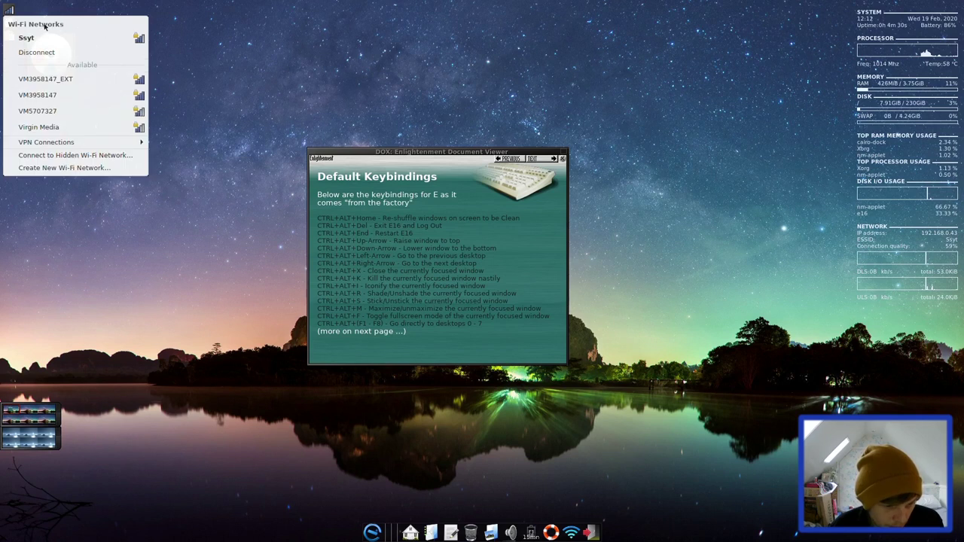
left_click(204, 45)
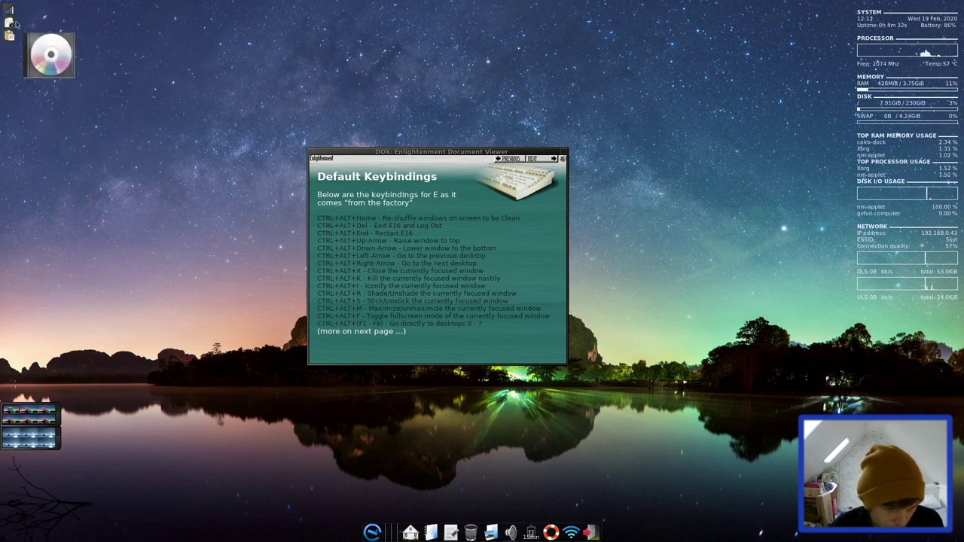
left_click(10, 23)
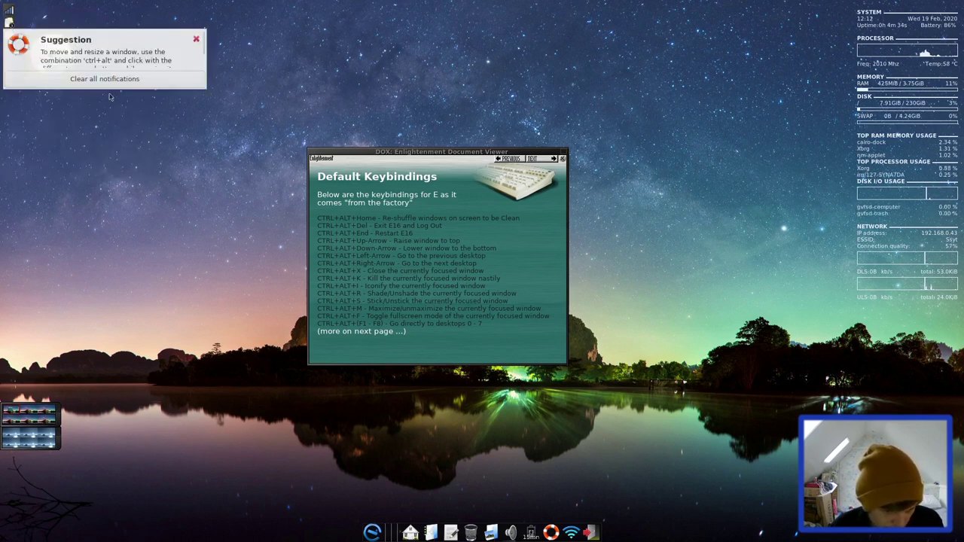
left_click(11, 23)
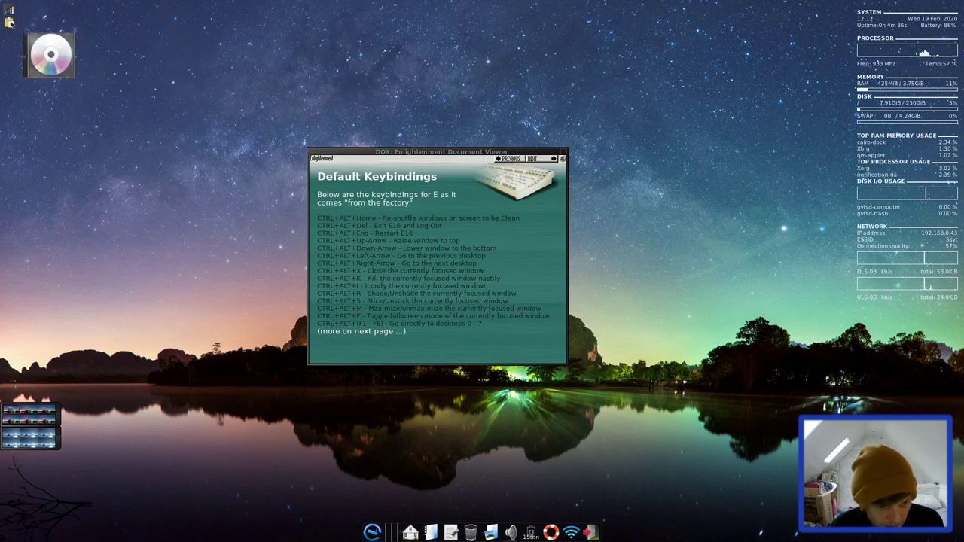
left_click(10, 23)
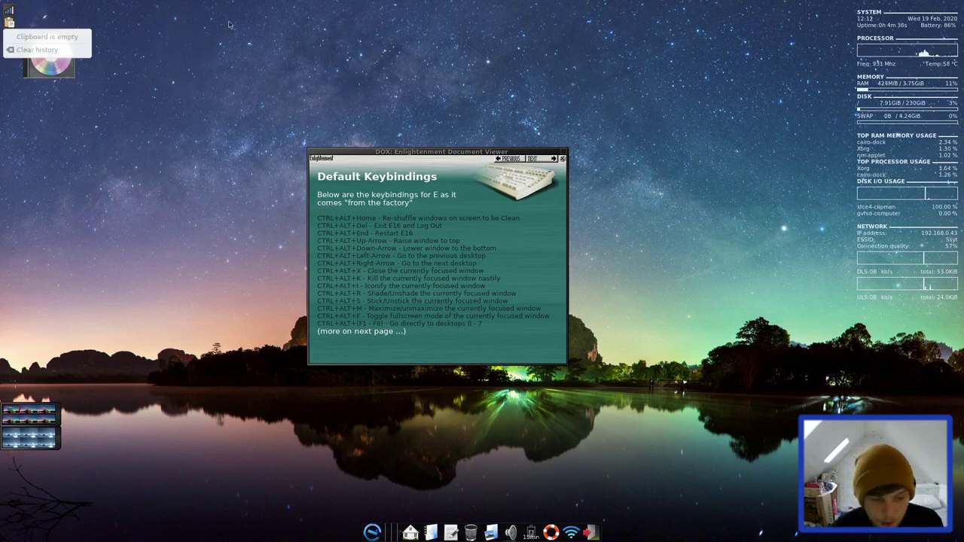
left_click(367, 27)
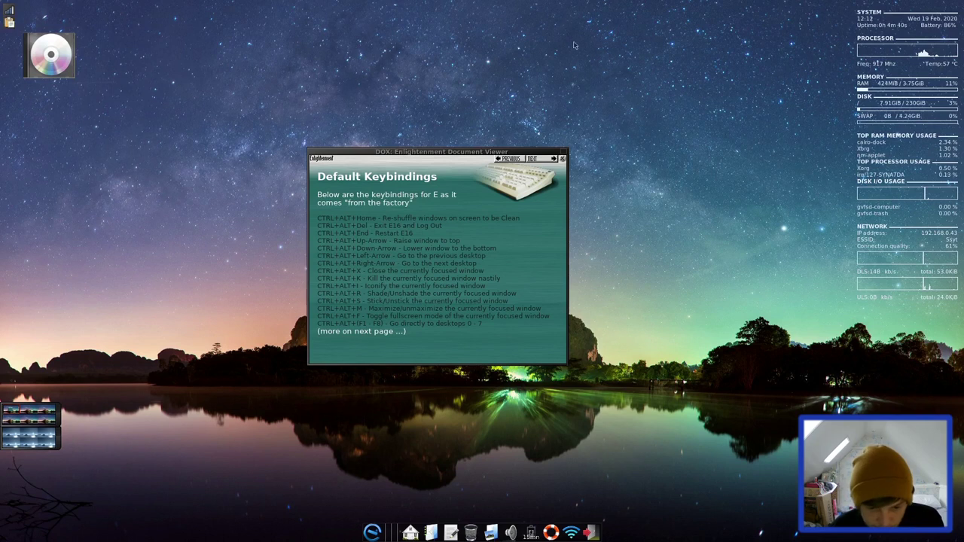
Launch Audacious from the CD icon, quit it, then bring up the desktop menus
double_click(43, 66)
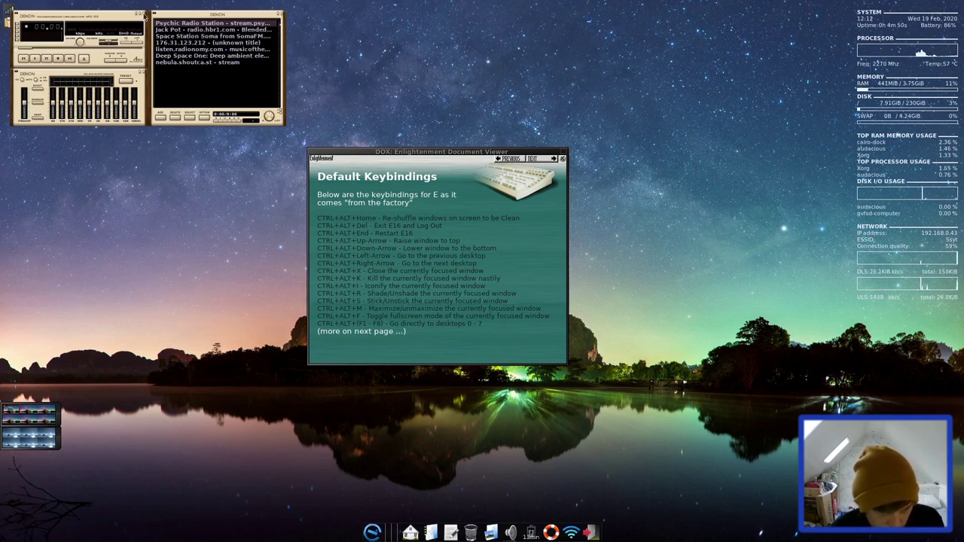
left_click(18, 15)
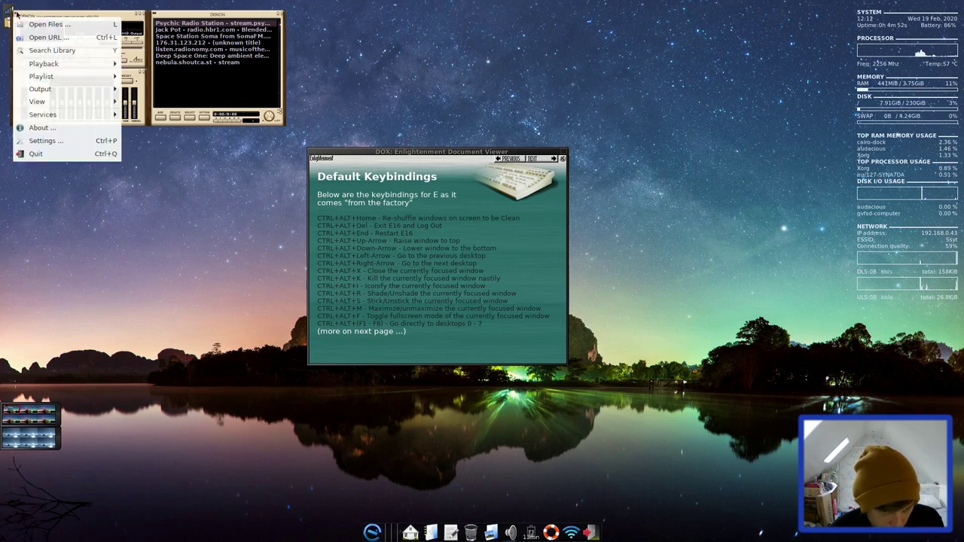
left_click(38, 154)
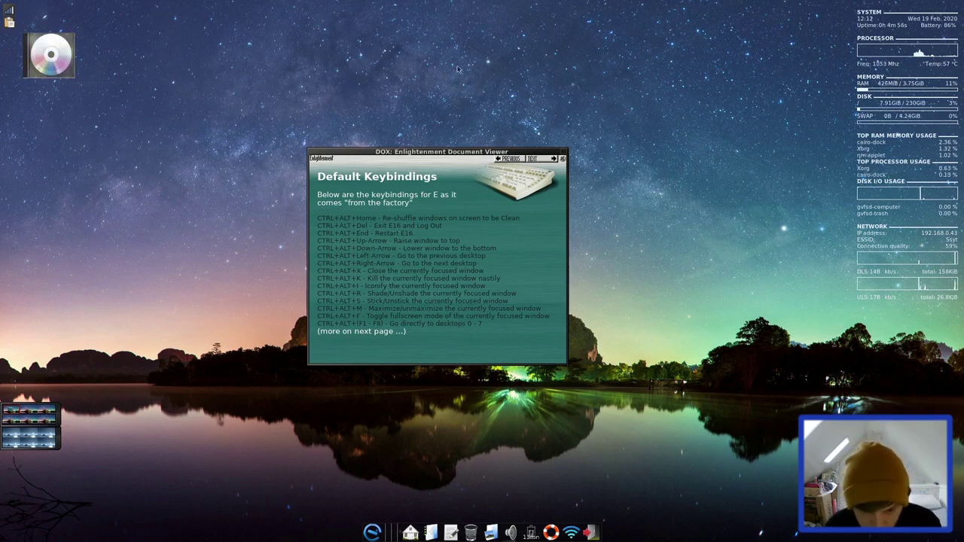
left_click(449, 69)
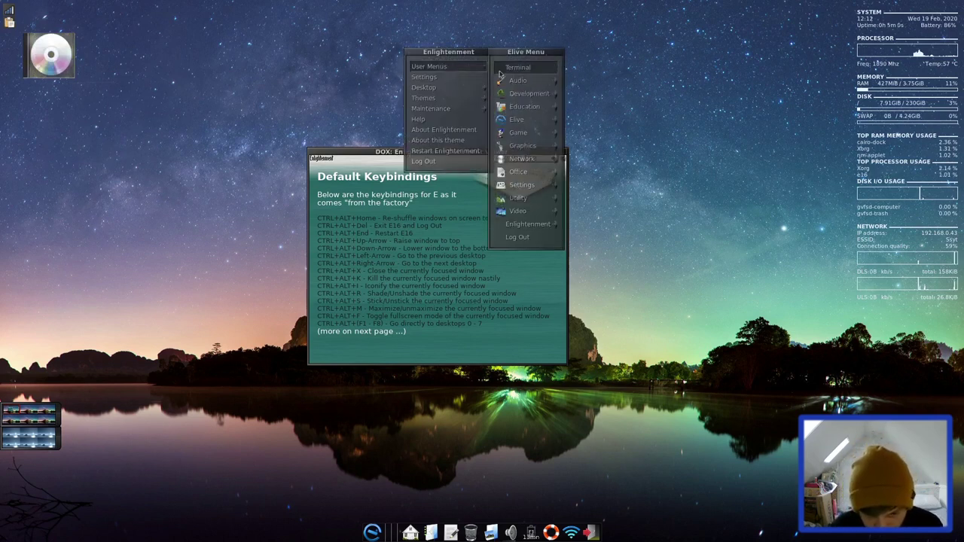
Dismiss the desktop menus and open the dock's applications menu through Internet to Accessories
left_click(292, 497)
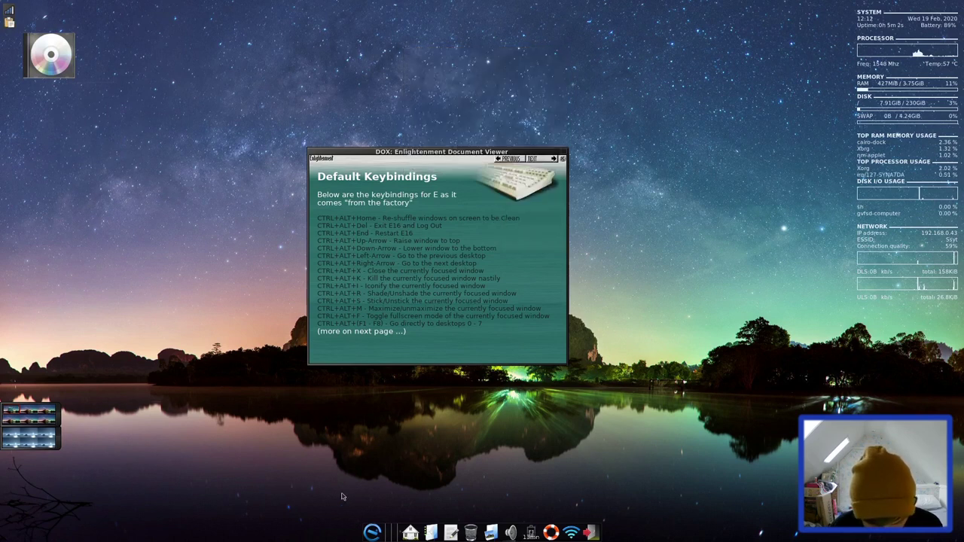
left_click(372, 531)
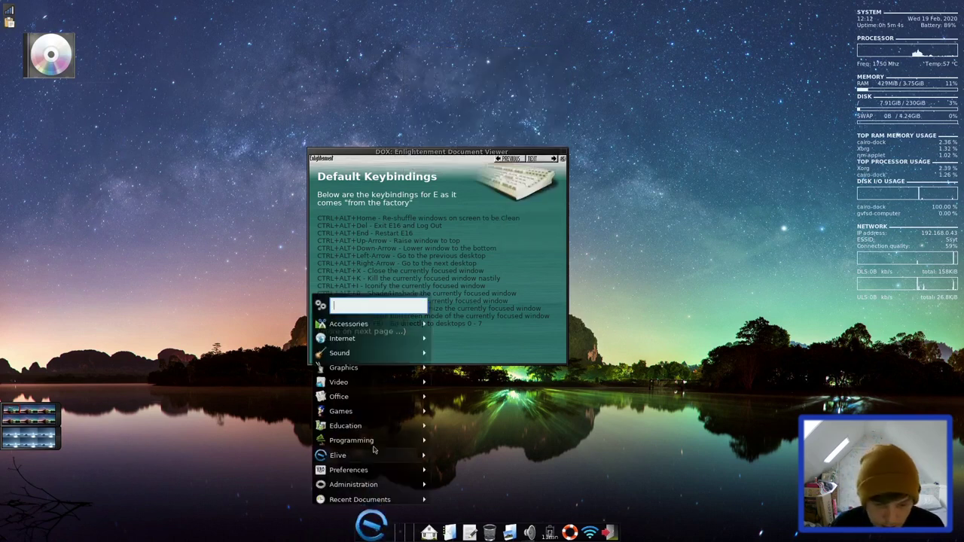
mouse_move(365, 347)
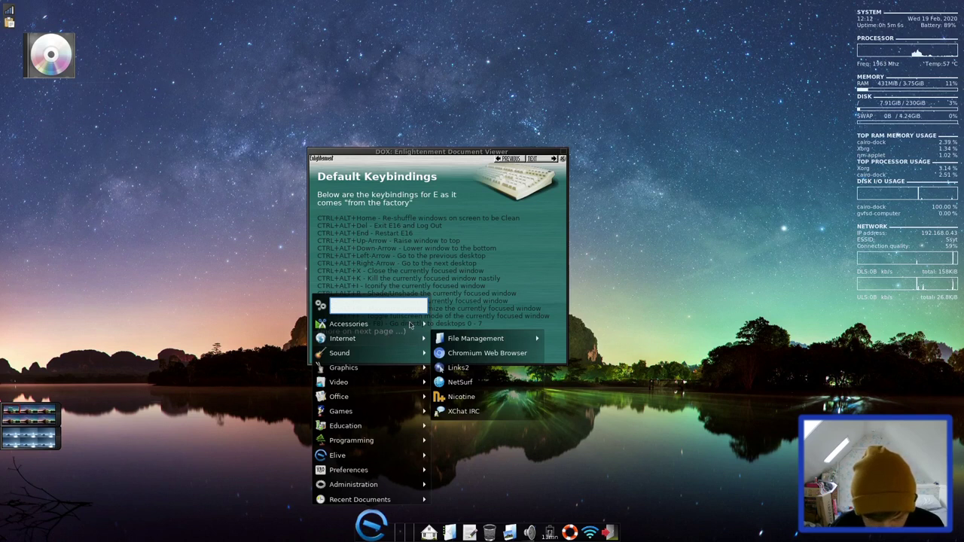
mouse_move(411, 325)
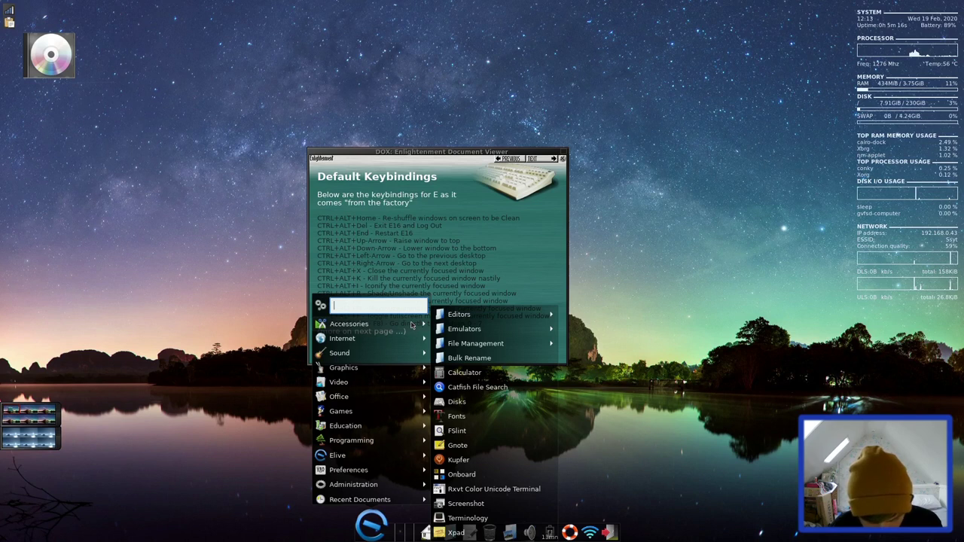
mouse_move(458, 322)
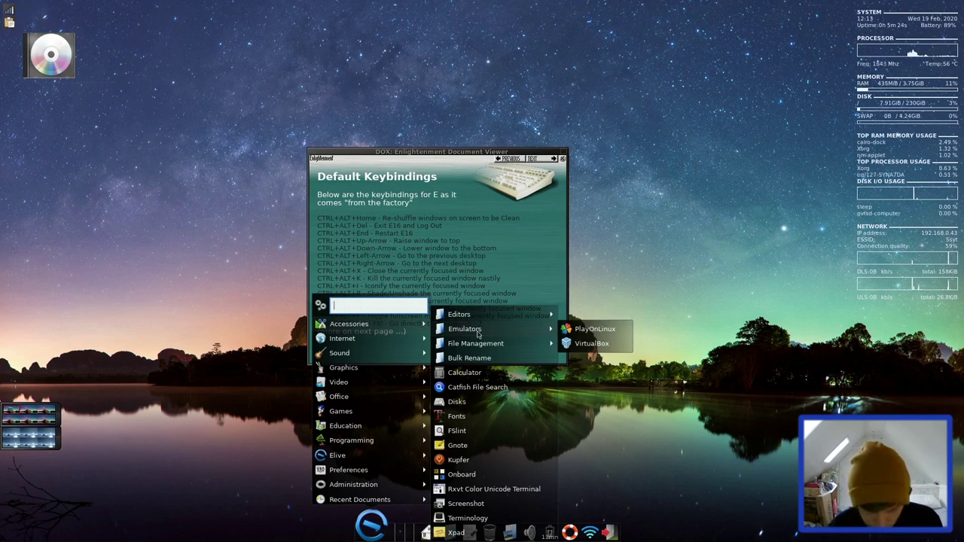
mouse_move(481, 344)
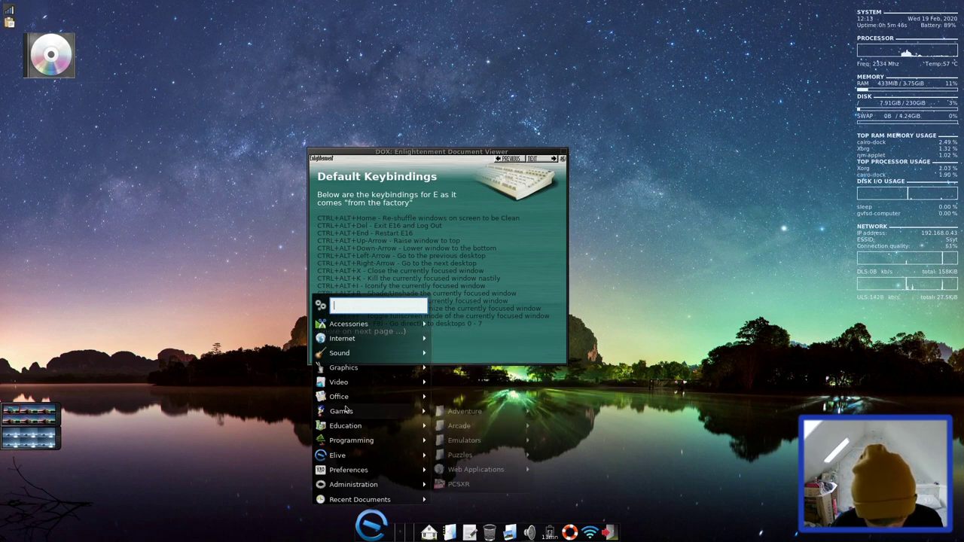
Browse the Sound, Graphics and Video submenus, ending on Office with calibre and LibreOffice
mouse_move(370, 369)
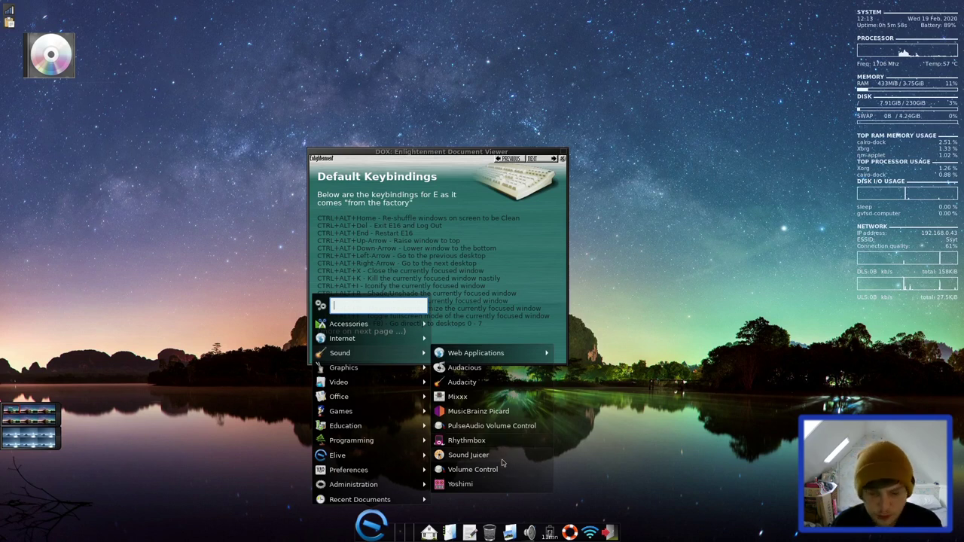
mouse_move(520, 353)
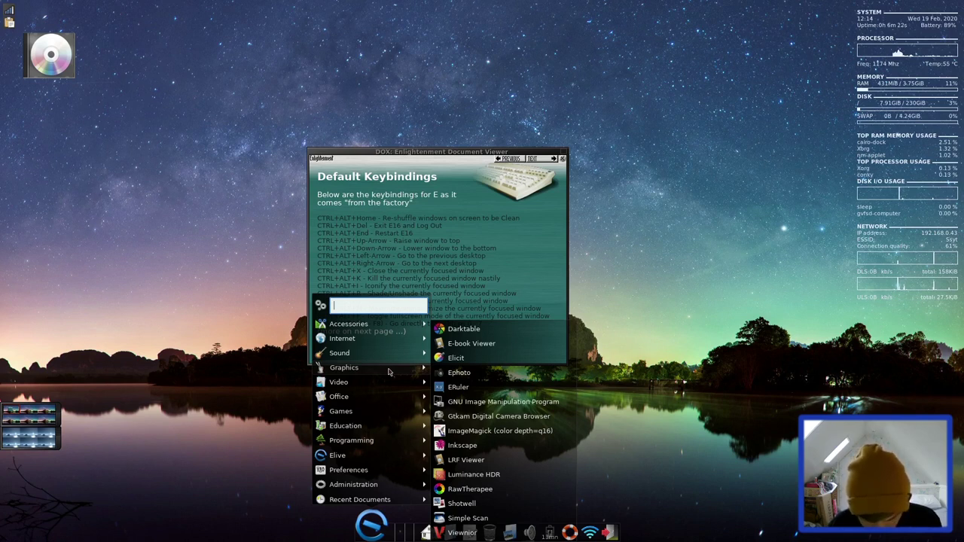
mouse_move(374, 386)
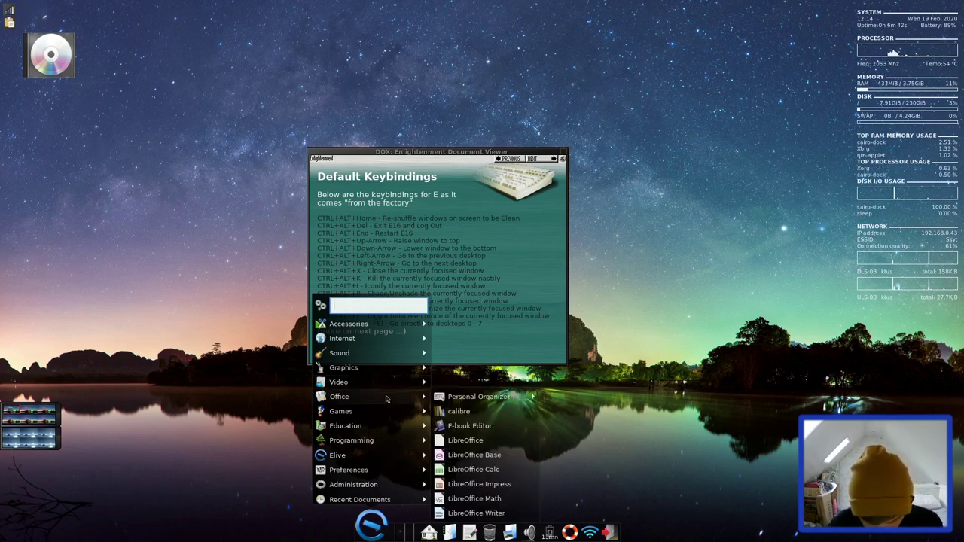
Browse the Games, Education, Programming and Elive submenus, finishing on Preferences
mouse_move(444, 402)
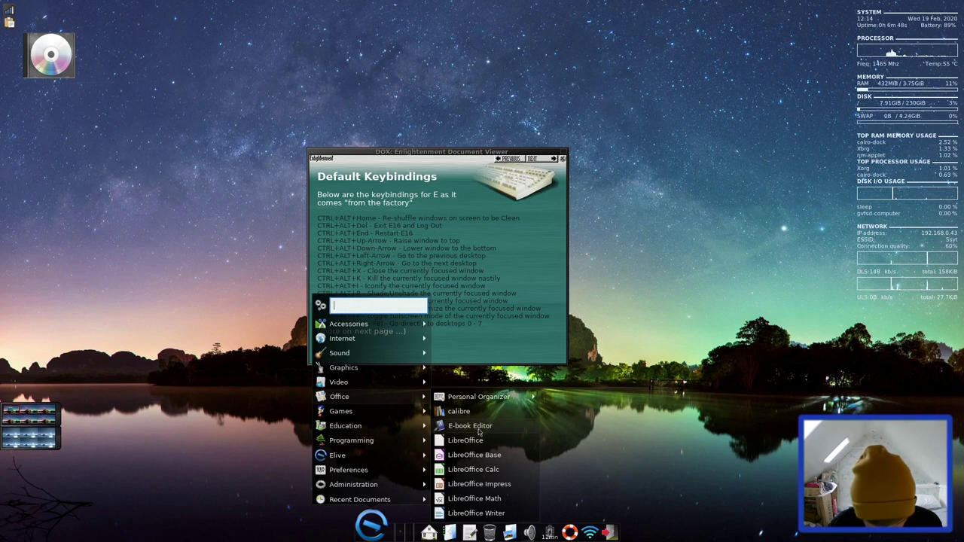
mouse_move(399, 413)
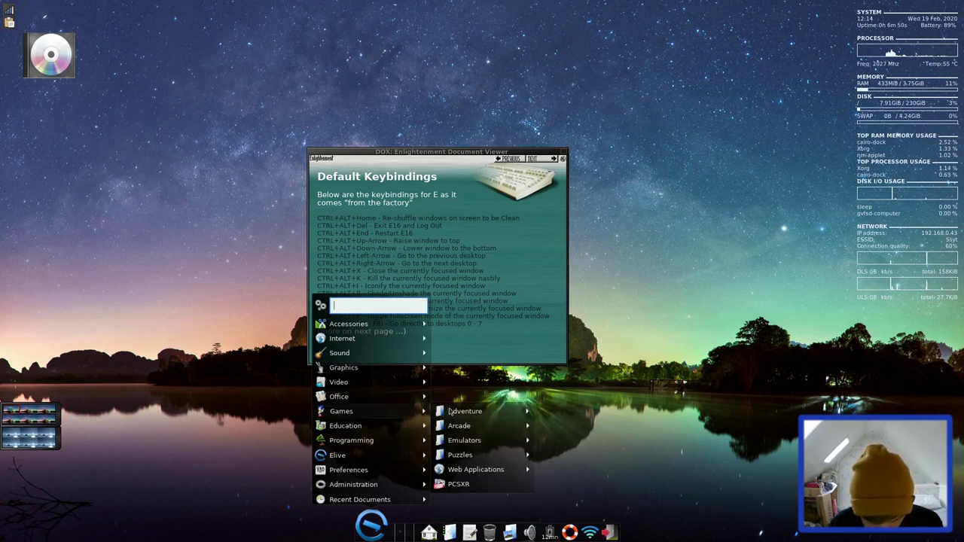
mouse_move(449, 411)
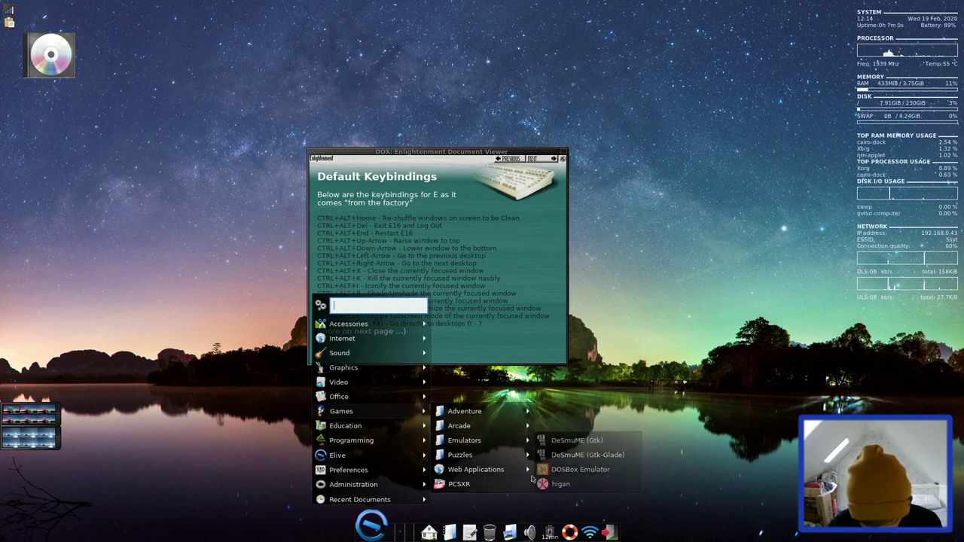
mouse_move(503, 454)
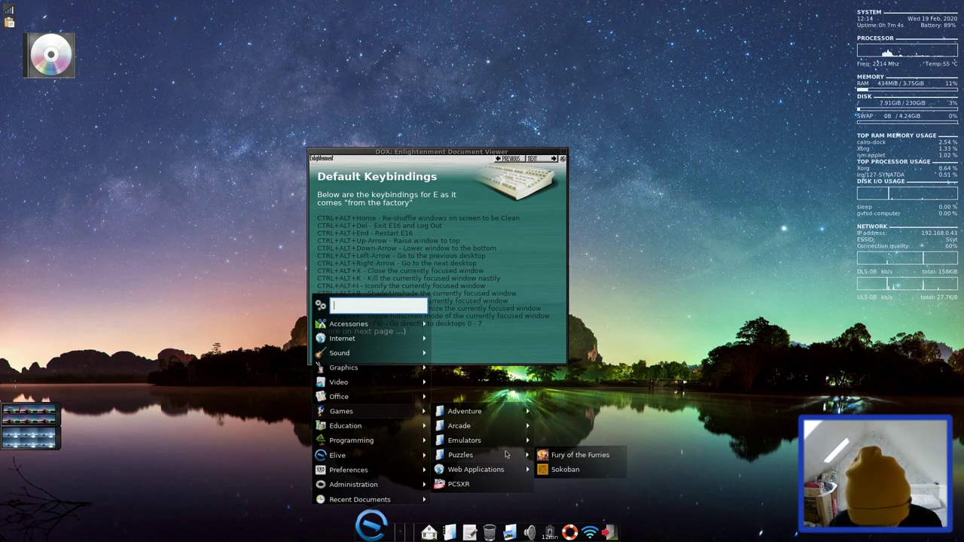
mouse_move(490, 474)
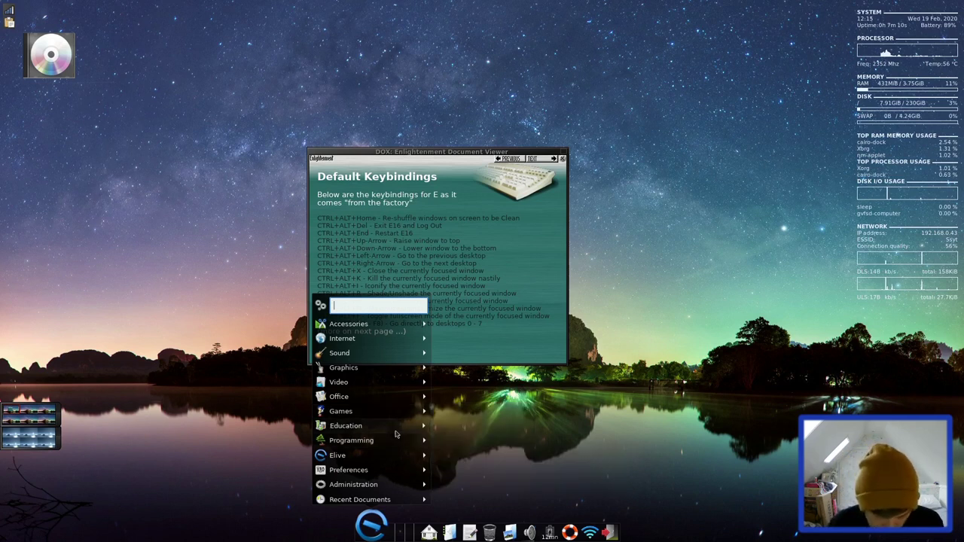
mouse_move(392, 428)
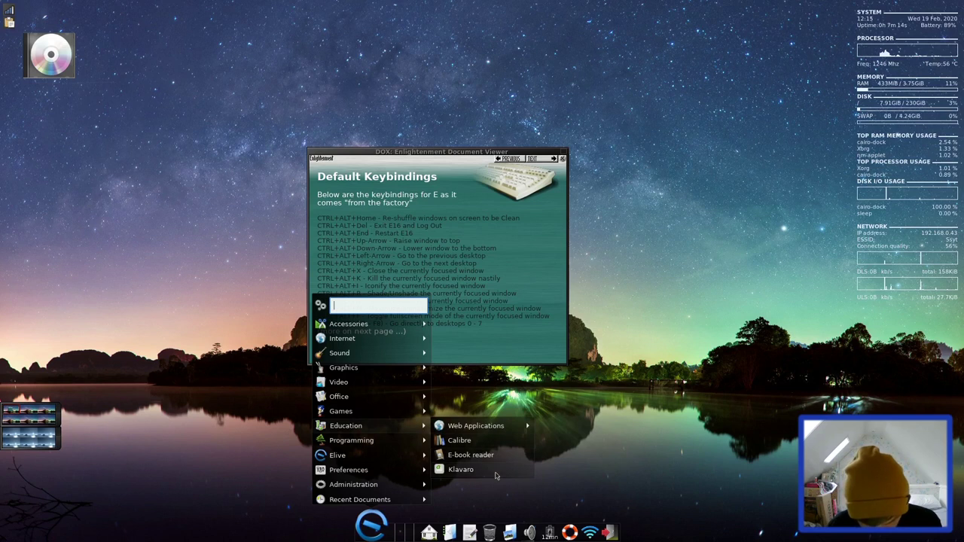
mouse_move(502, 432)
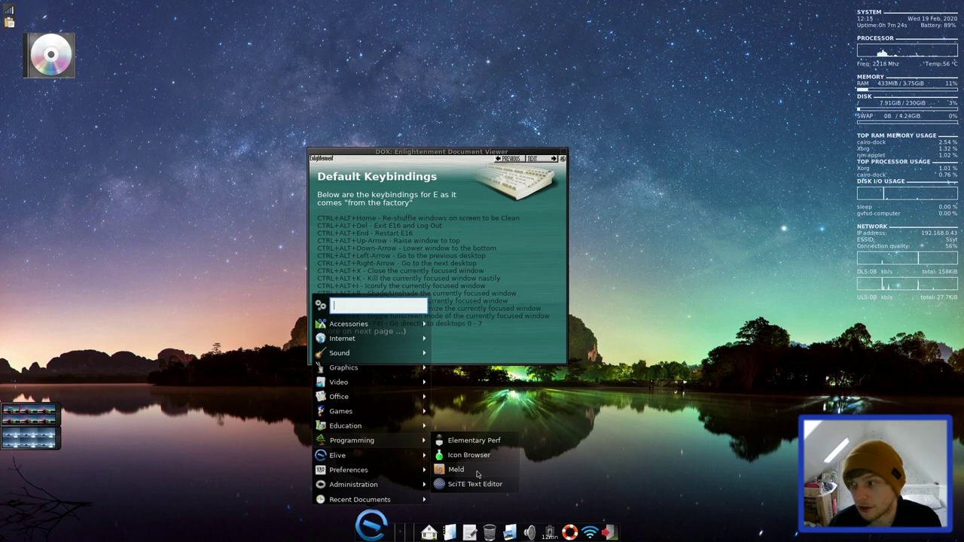
mouse_move(414, 456)
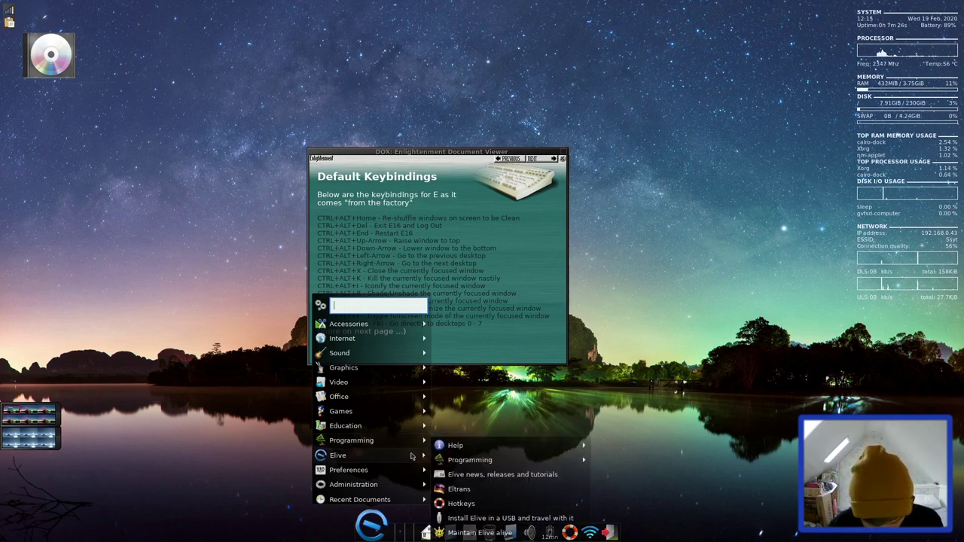
mouse_move(452, 458)
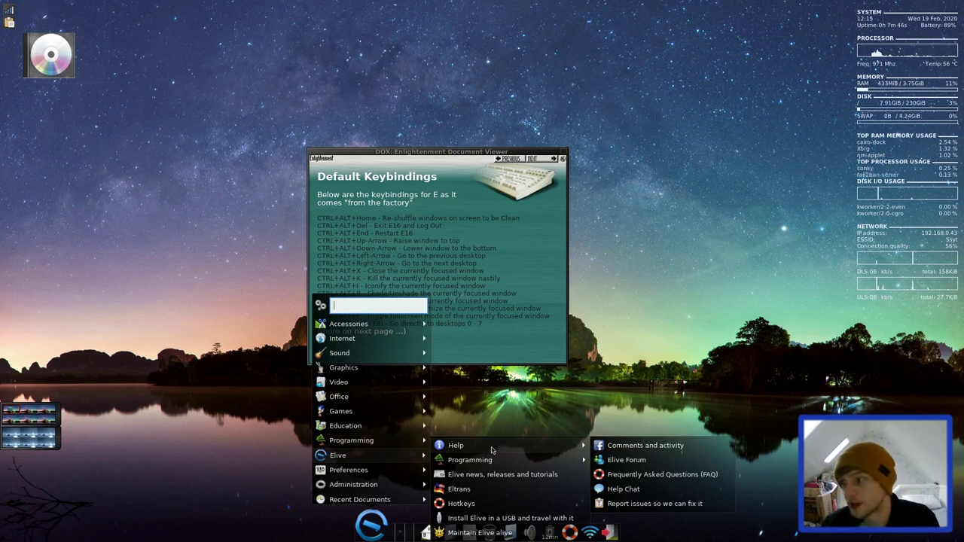
mouse_move(373, 475)
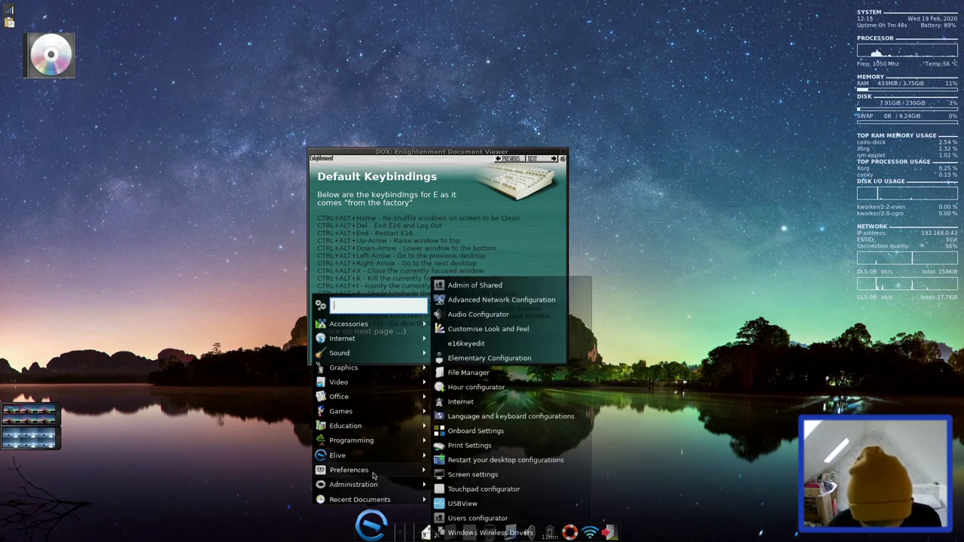
Open and close Customise Look and Feel, then move the keybindings viewer to the upper left
left_click(509, 329)
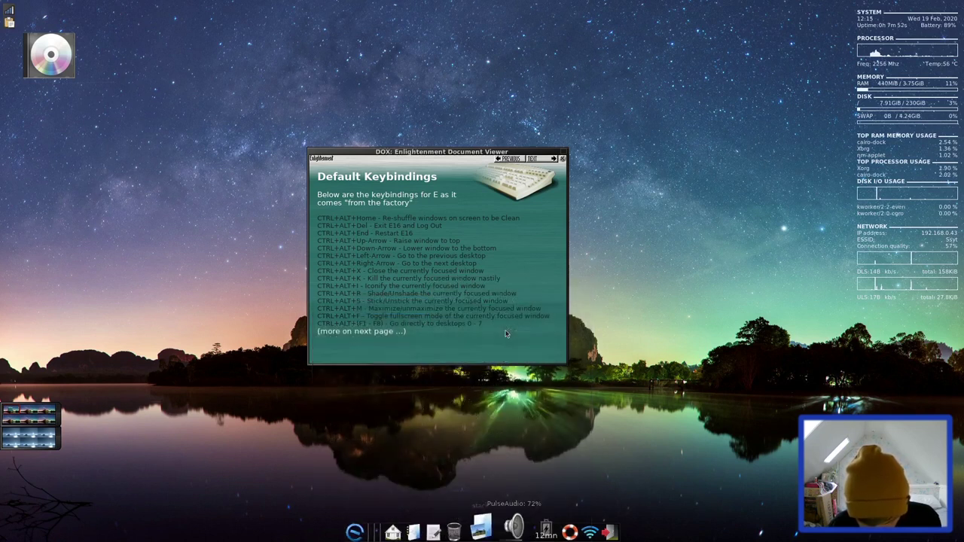
left_click_drag(805, 8, 583, 102)
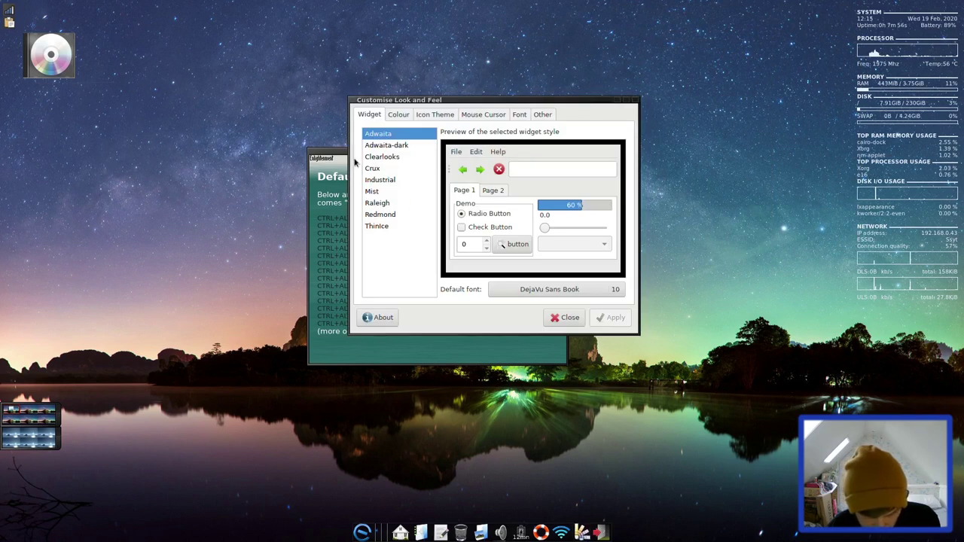
left_click(565, 317)
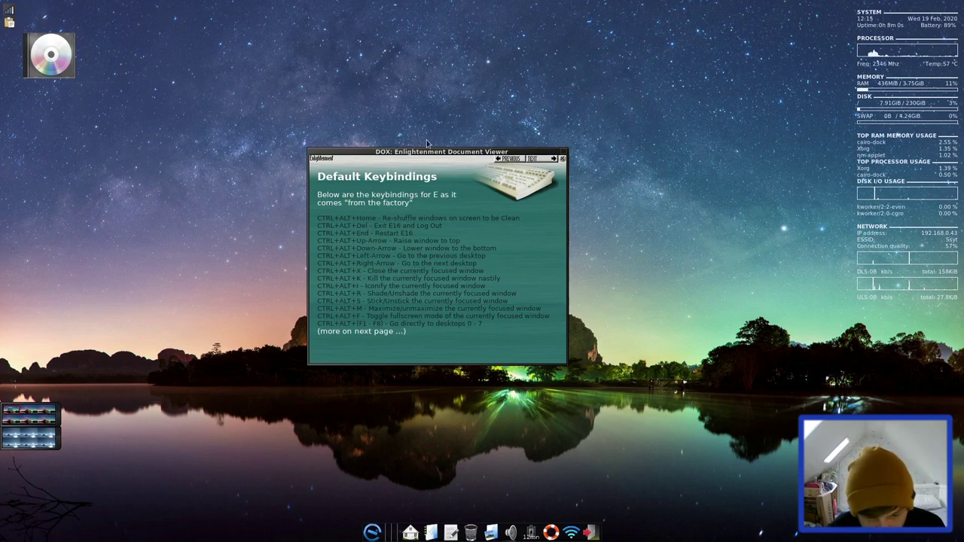
left_click_drag(467, 153, 241, 109)
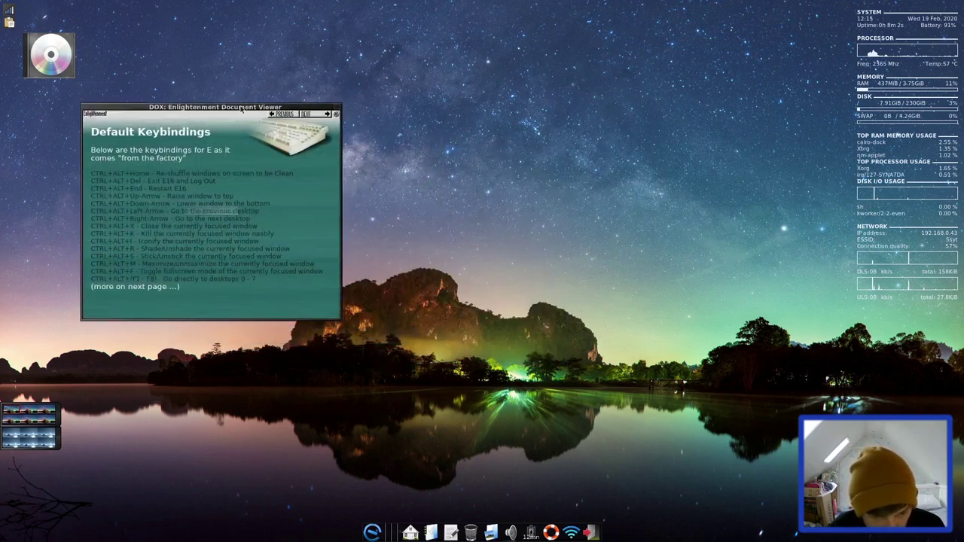
Switch the Enlightenment desktop theme to winter from the desktop menu's Themes list
left_click(589, 179)
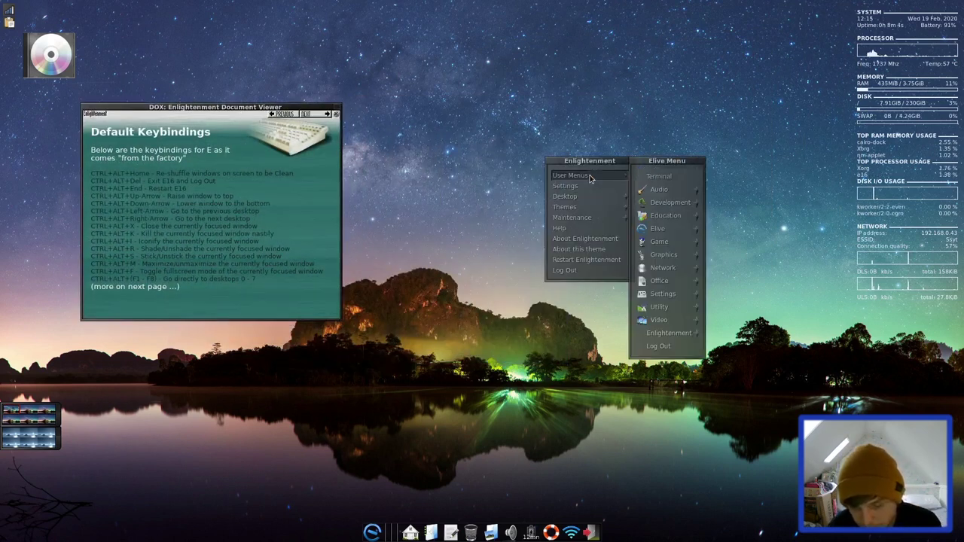
left_click(486, 164)
left_click(486, 164)
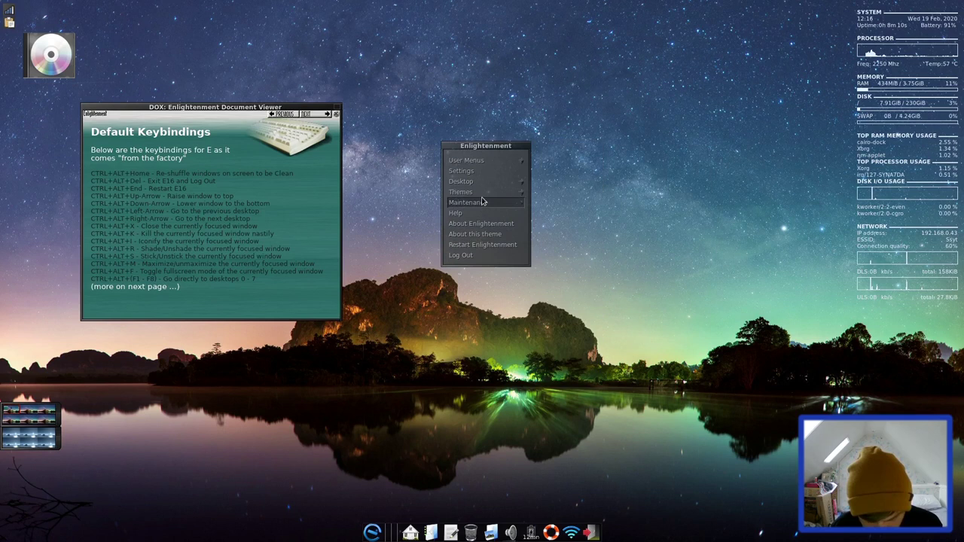
mouse_move(483, 202)
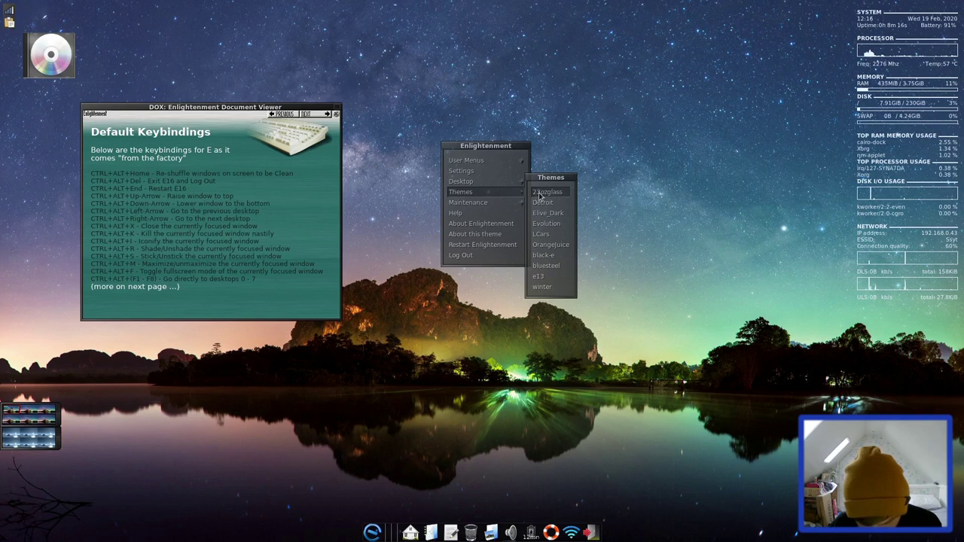
left_click(543, 286)
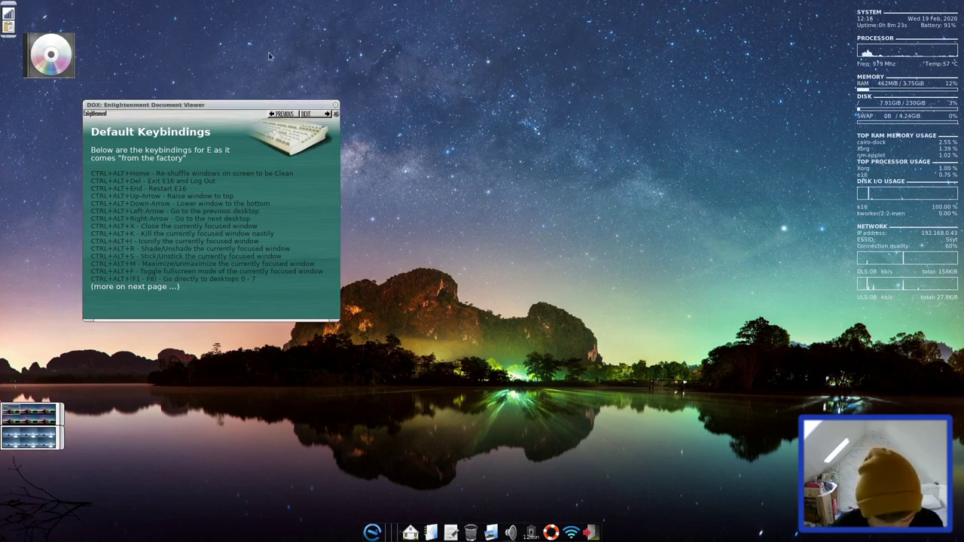
Nudge the keybindings viewer right and open the Documents folder in Thunar from the dock
left_click_drag(202, 106, 236, 107)
mouse_move(409, 535)
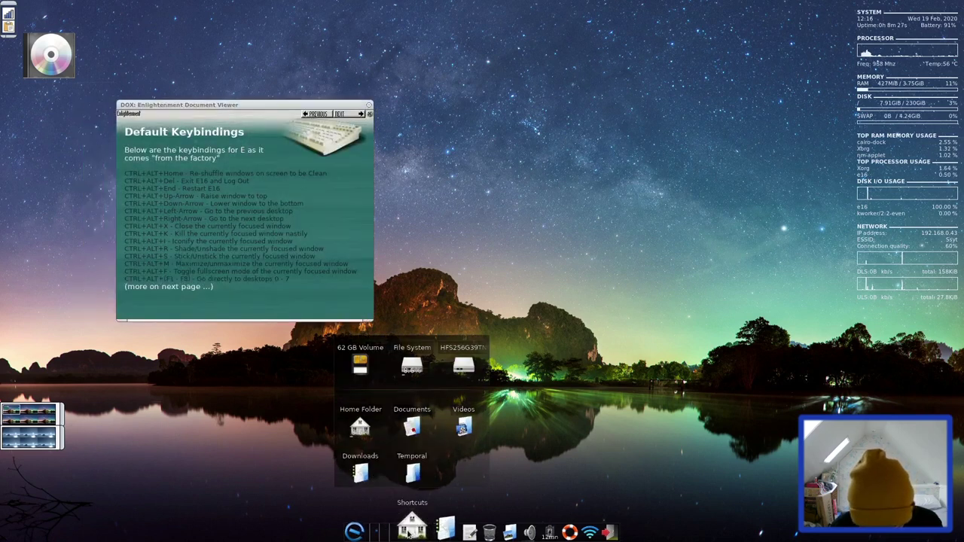
left_click(414, 430)
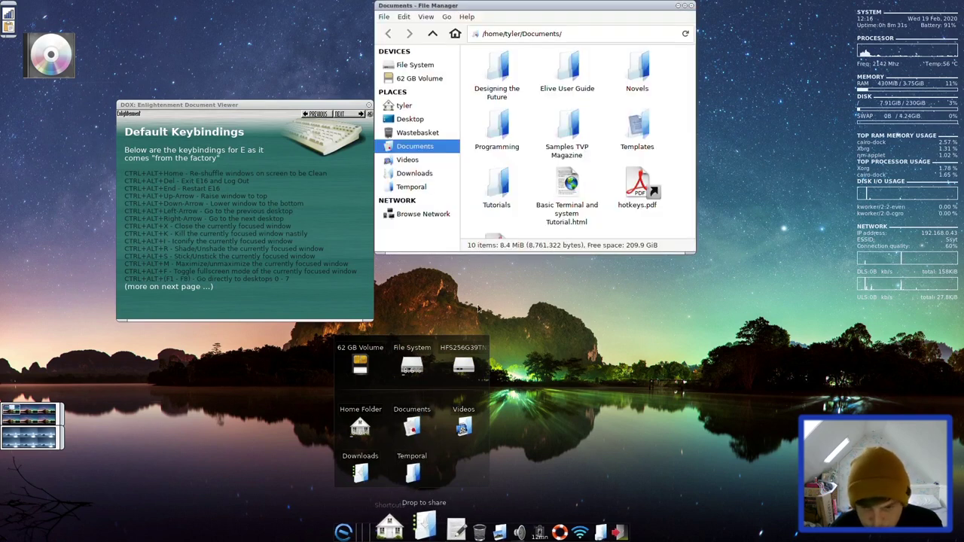
Check Thunar's About box for version 1.8.4, then place the window beside the viewer
left_click(466, 17)
left_click(471, 41)
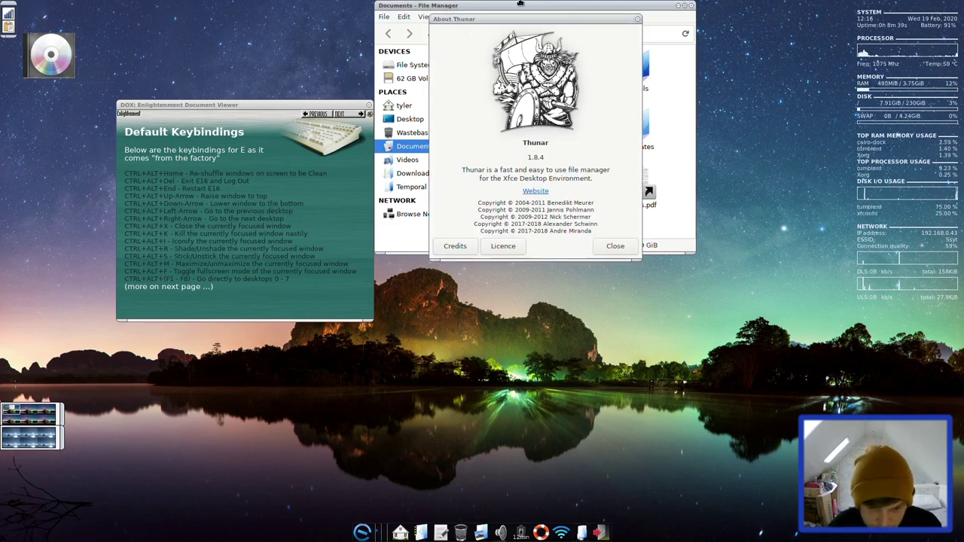
left_click_drag(470, 5, 576, 99)
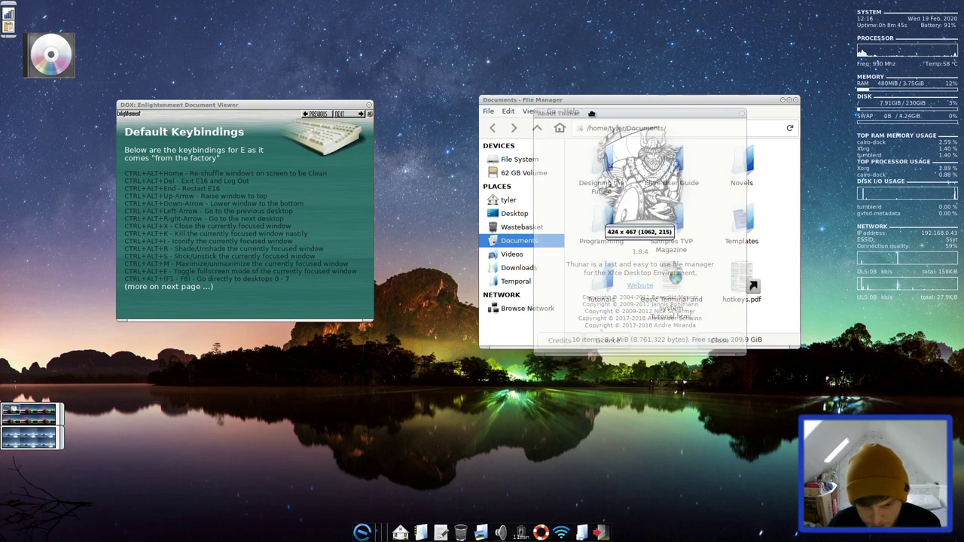
left_click(719, 339)
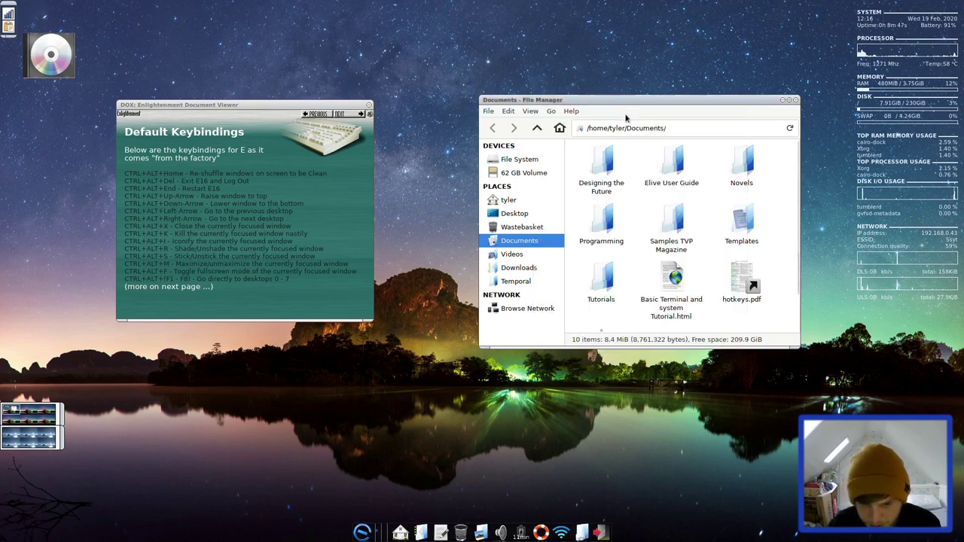
mouse_move(612, 100)
left_mouse_down()
mouse_move(2, 152)
mouse_move(517, 138)
mouse_move(613, 109)
left_mouse_up()
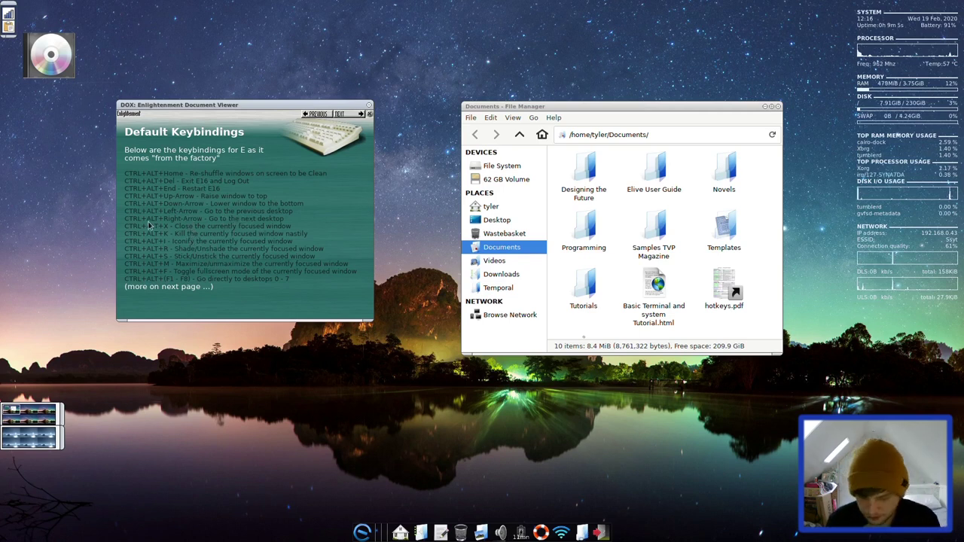
key("ctrl+alt+Right")
key("ctrl+alt+Left")
key("ctrl+alt+Right")
key("ctrl+alt+Left")
key("ctrl+alt+Right")
key("ctrl+alt+Left")
key("ctrl+alt+Right")
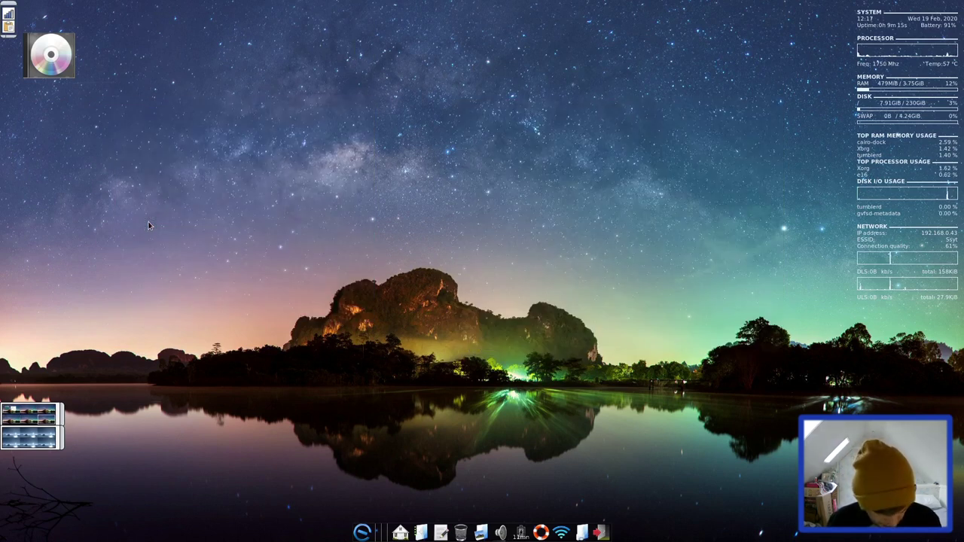
key("ctrl+alt+Left")
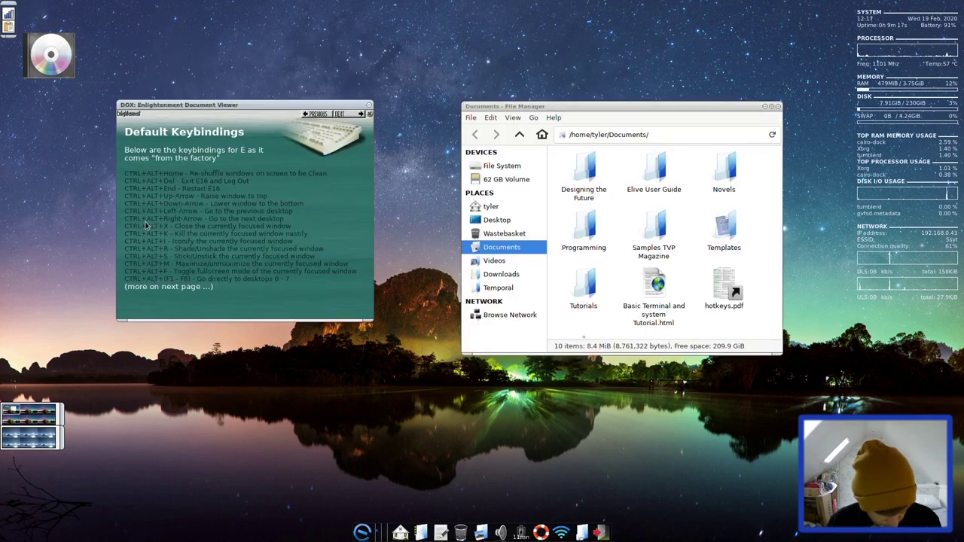
left_click(6, 436)
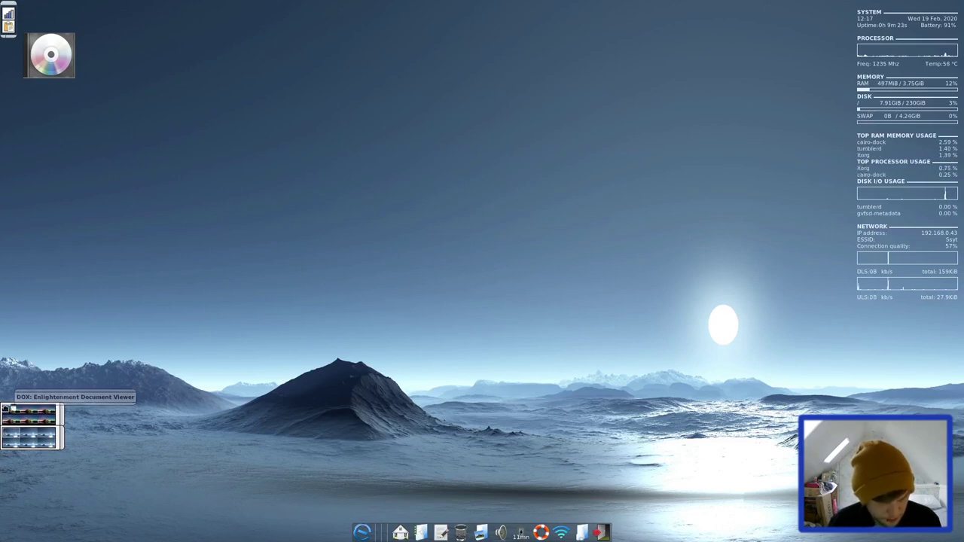
left_click(9, 410)
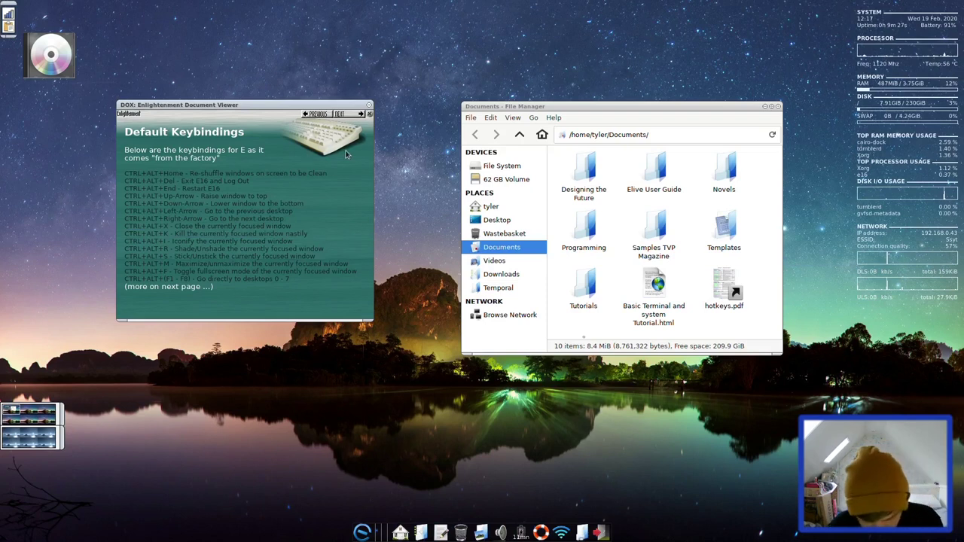
Bring up the desktop menu's Themes list for bluesteel, nudging the file manager window slightly up-right
left_click(399, 72)
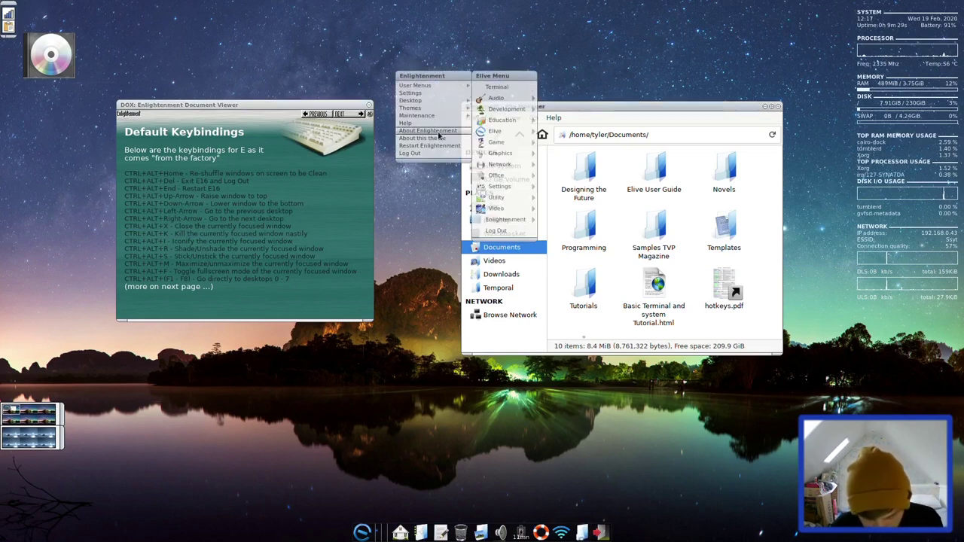
mouse_move(440, 109)
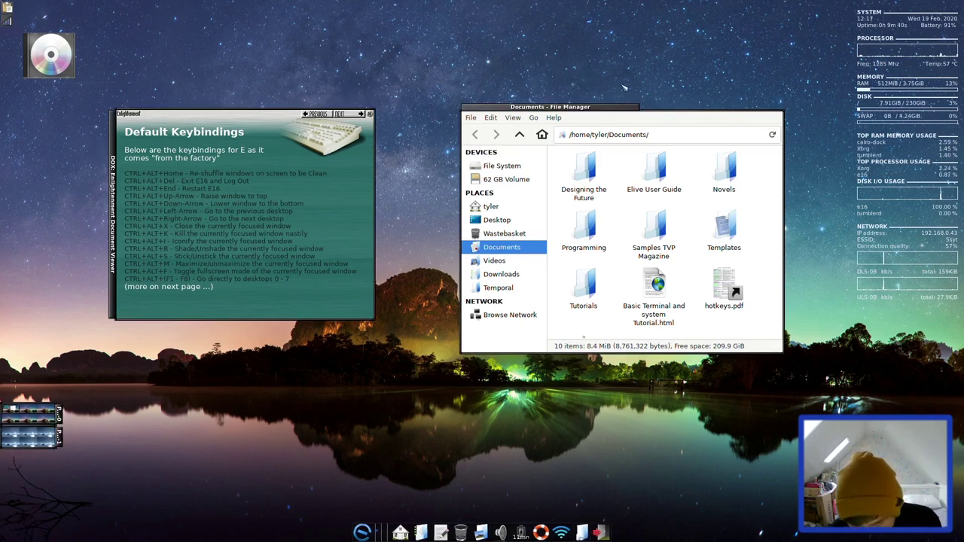
left_click_drag(636, 108, 649, 102)
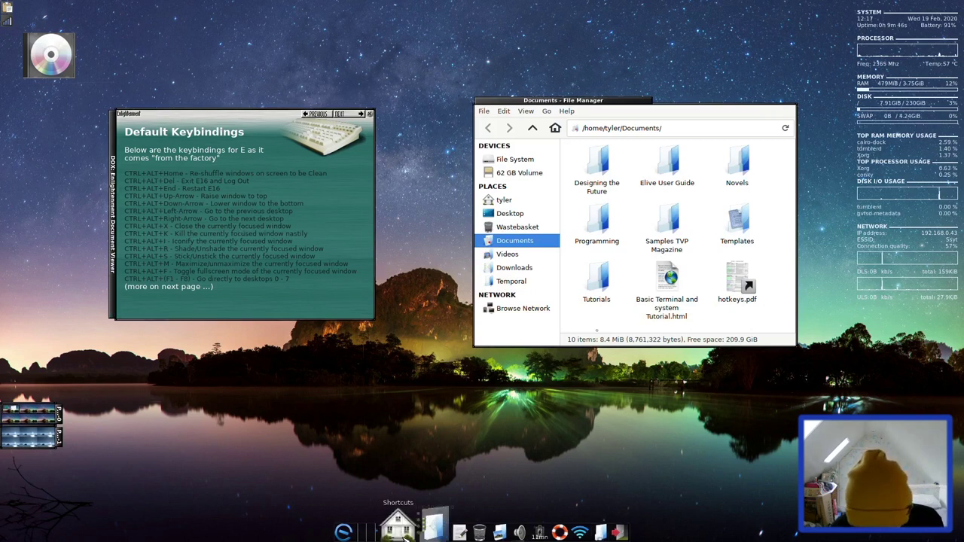
left_click(436, 351)
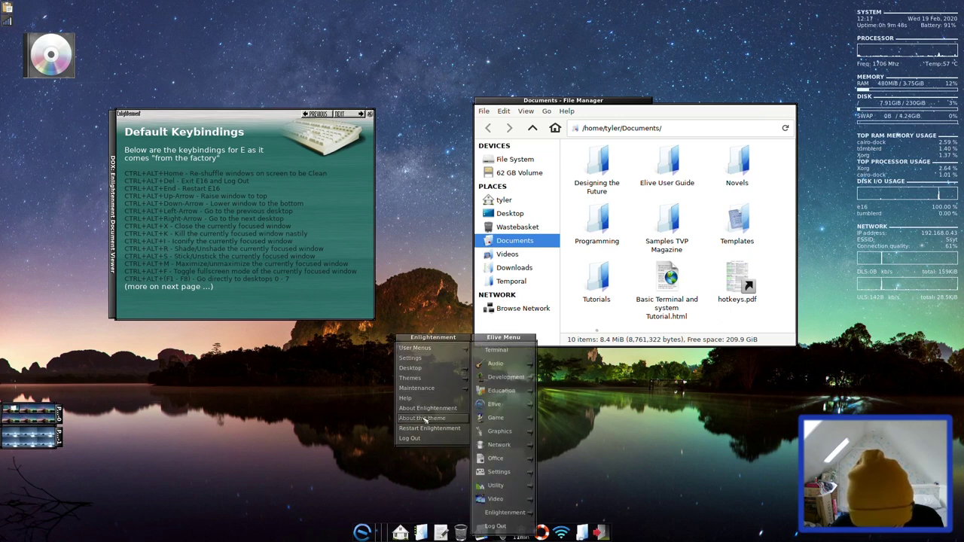
mouse_move(439, 380)
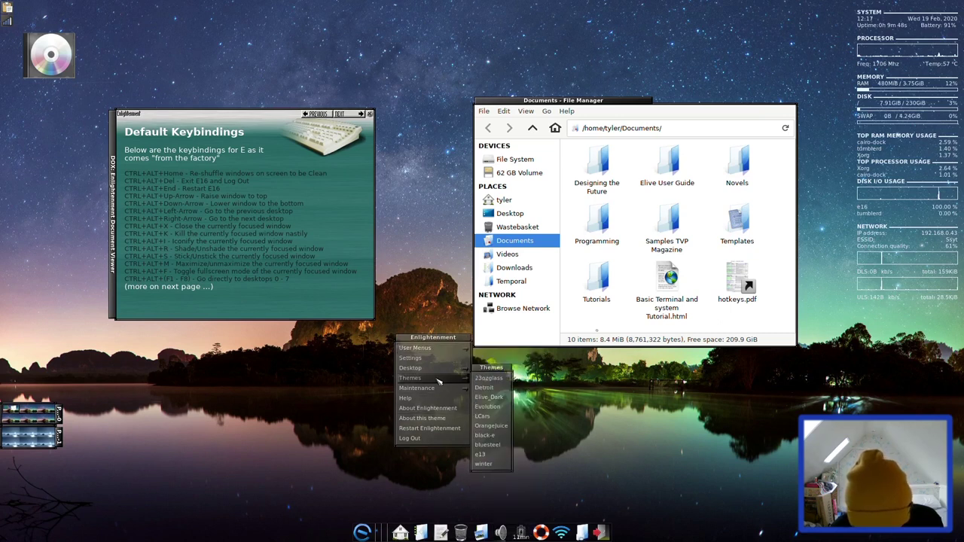
Apply the bluesteel theme and reposition the file manager window higher and to the right
left_click(496, 445)
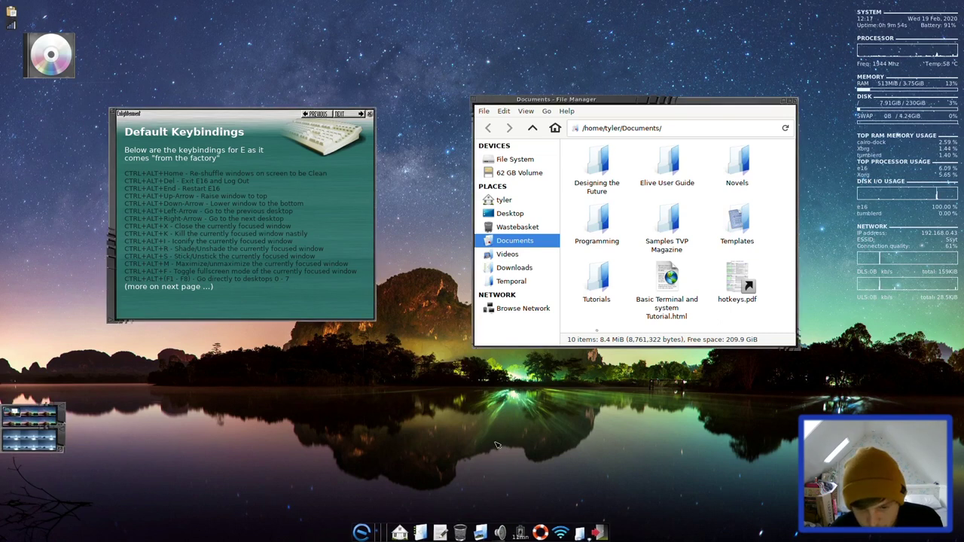
left_click_drag(631, 104, 592, 123)
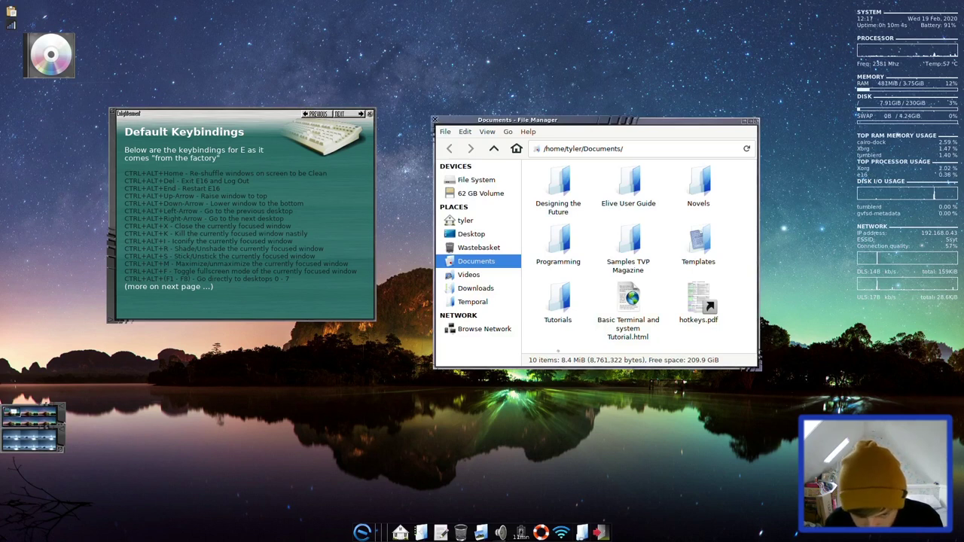
left_click_drag(634, 120, 645, 82)
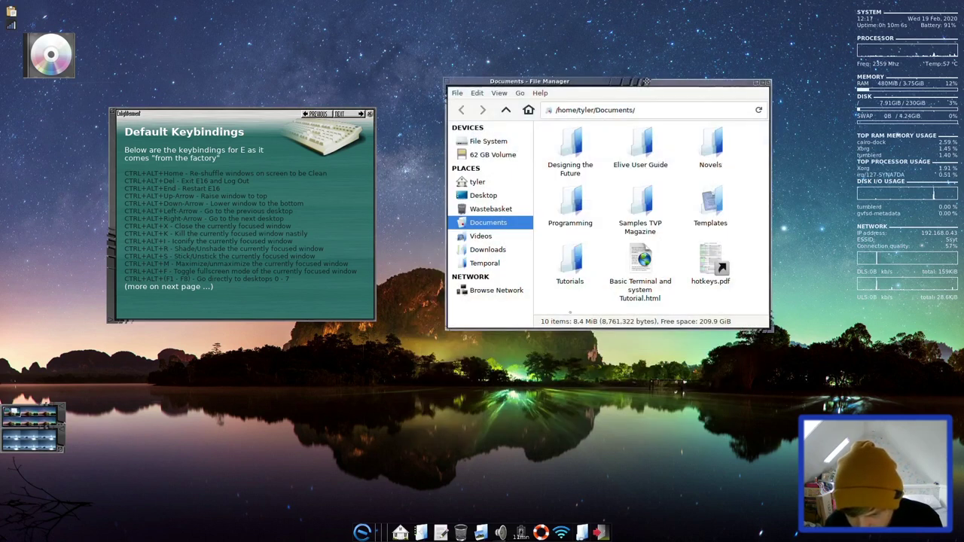
Iconify the file manager, restore it from its thumbnail, then iconify it again
left_click(757, 82)
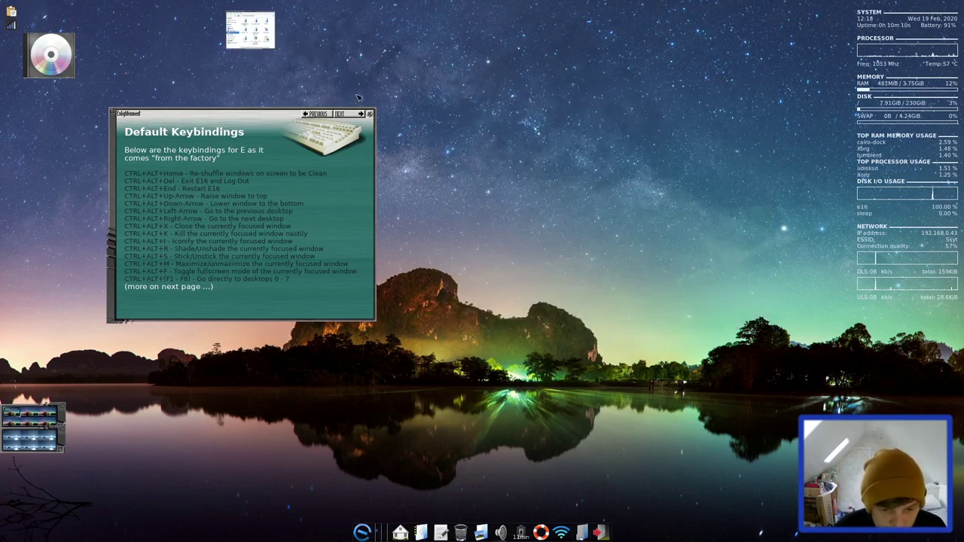
left_click(258, 42)
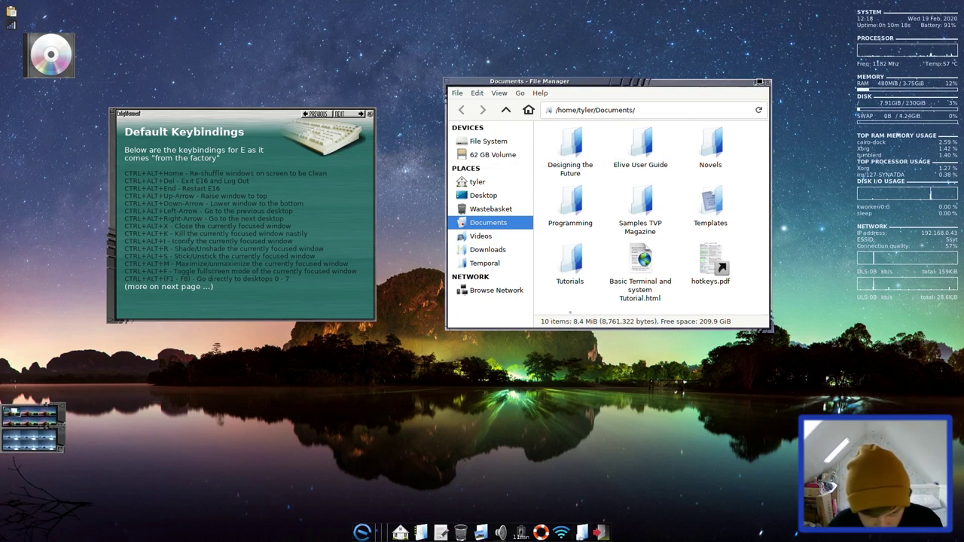
left_click(759, 81)
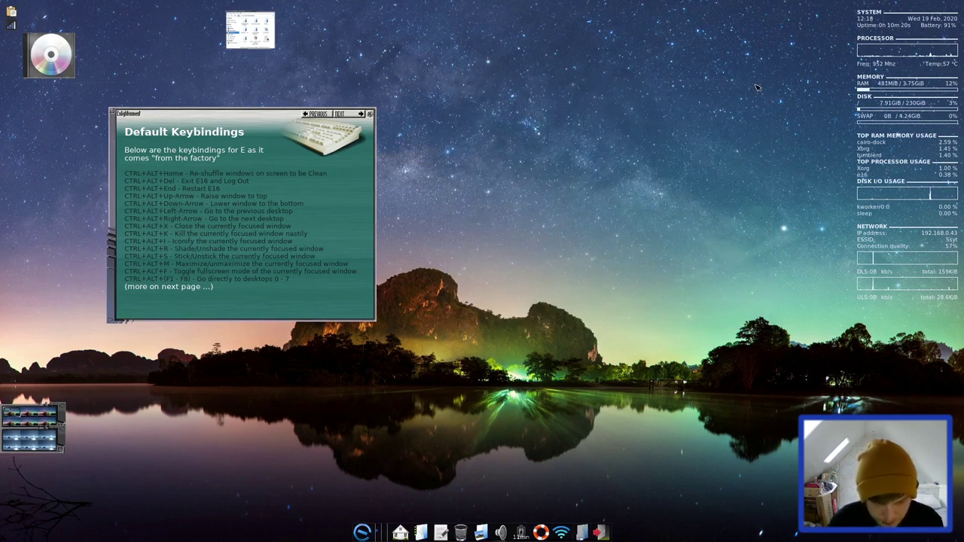
Launch a terminal with Ctrl+Alt+T, run htop, and move the window down and right
key("ctrl+alt+t")
type("htop")
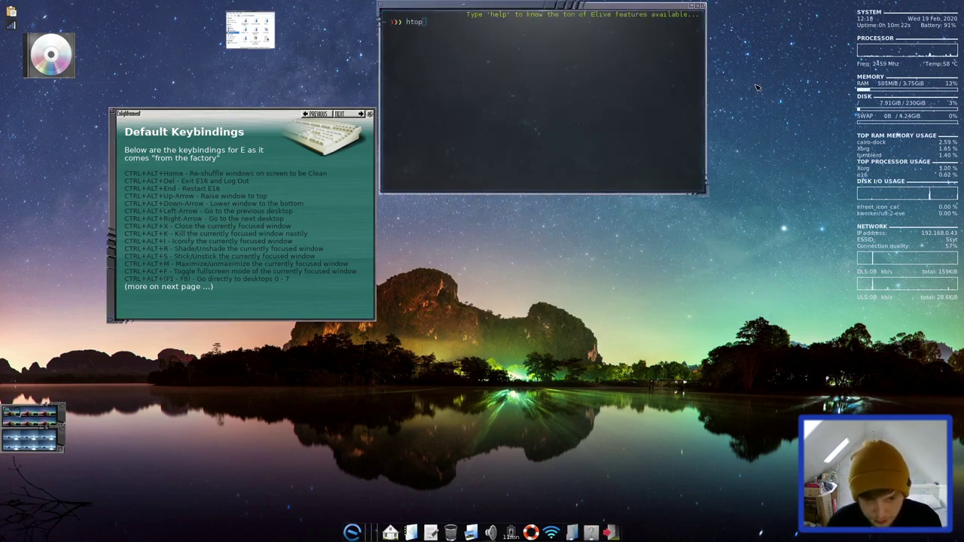
key("Return")
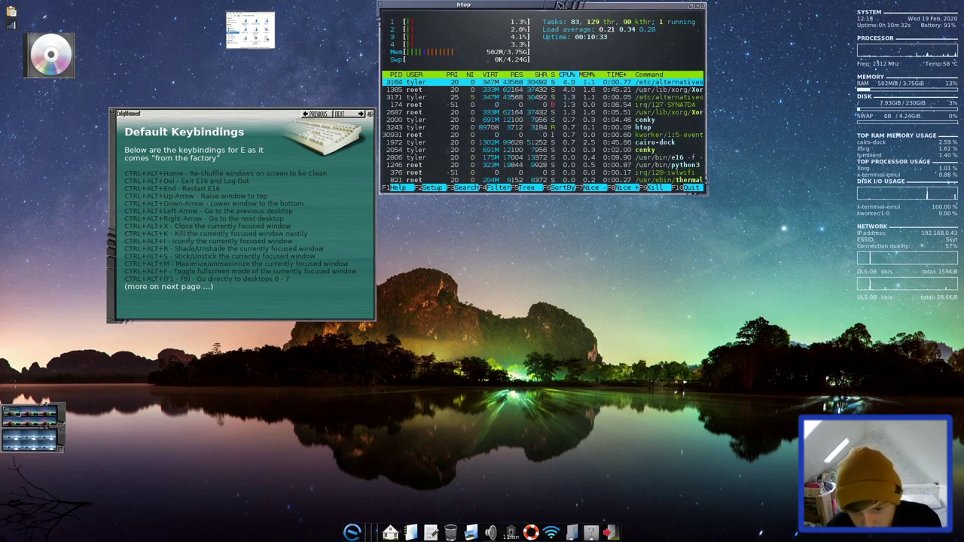
left_click_drag(554, 4, 606, 114)
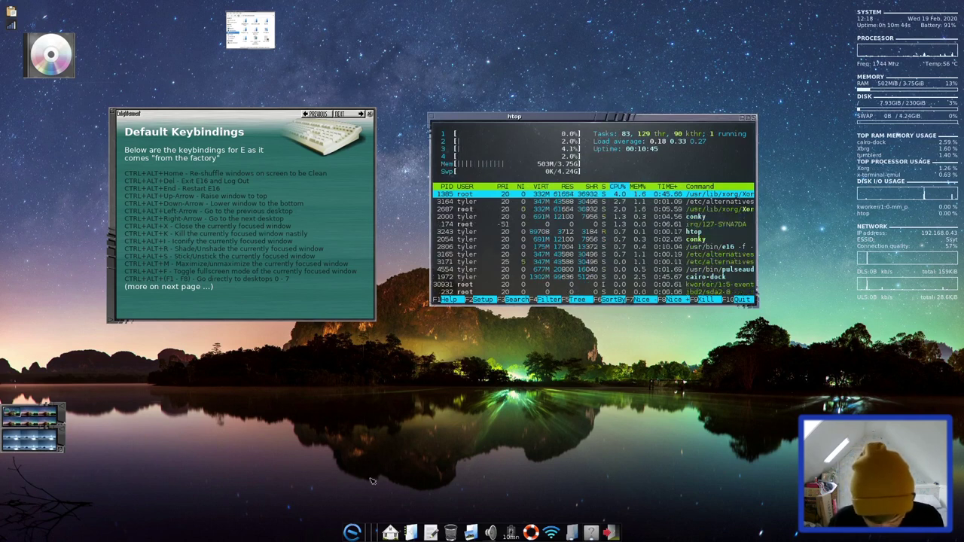
Launch Chromium by searching 'chrom' in the Applications Menu, then focus the htop window
left_click(352, 527)
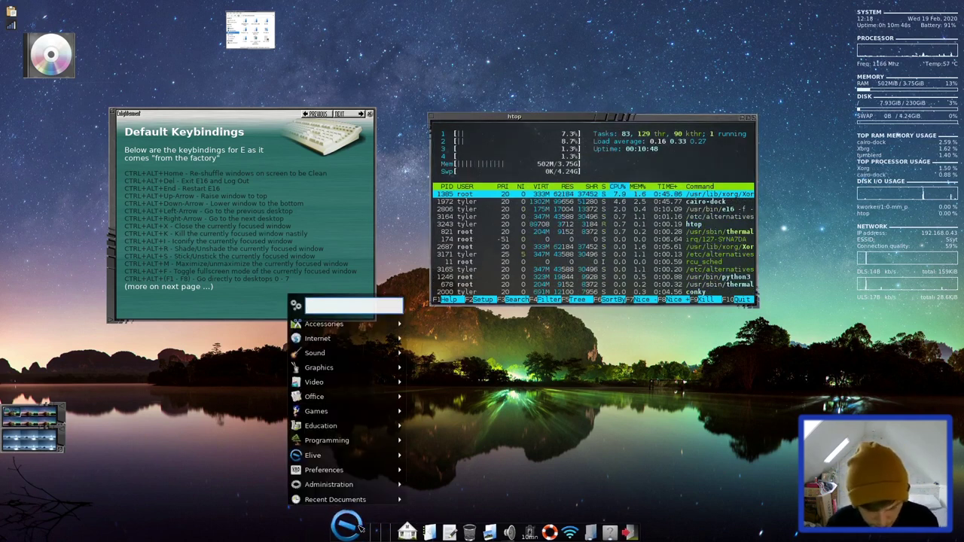
type("chrom")
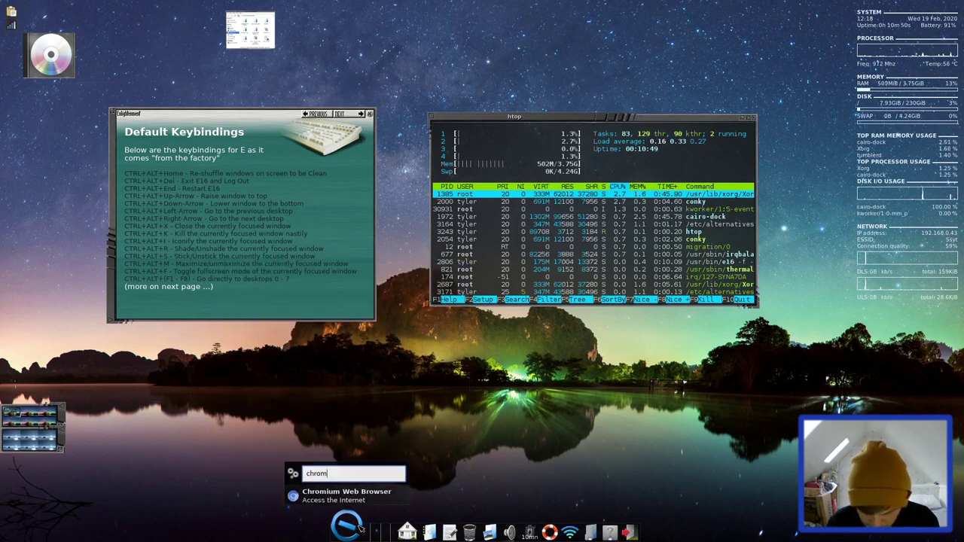
key("Return")
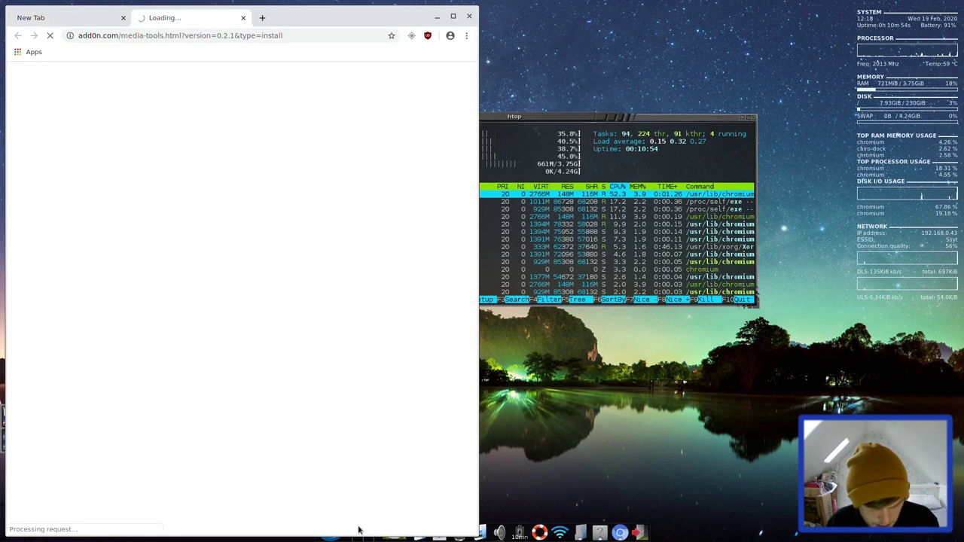
left_click(529, 254)
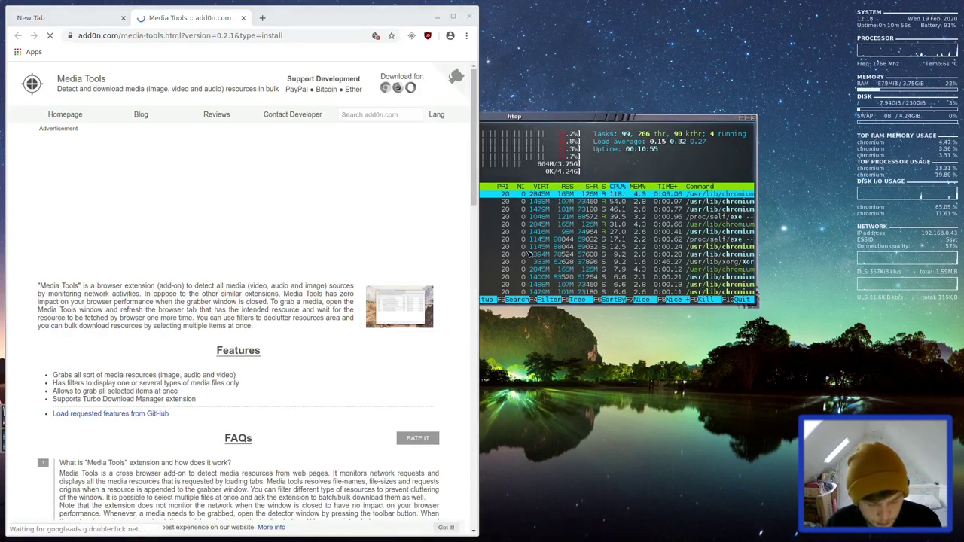
Quit htop and list the contents of ~/.e16, correcting the mistyped '/.el6' path
key("q")
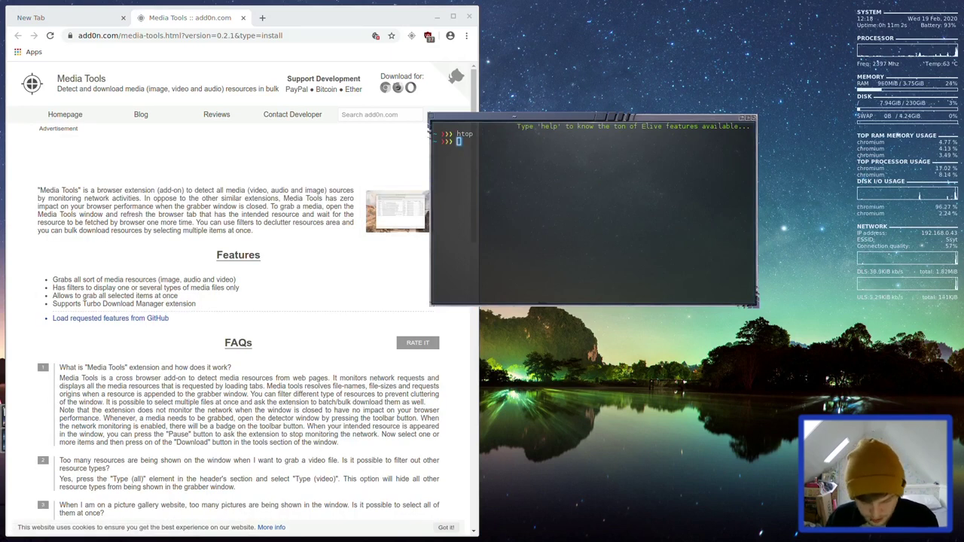
type("ls /.el6")
key("Return")
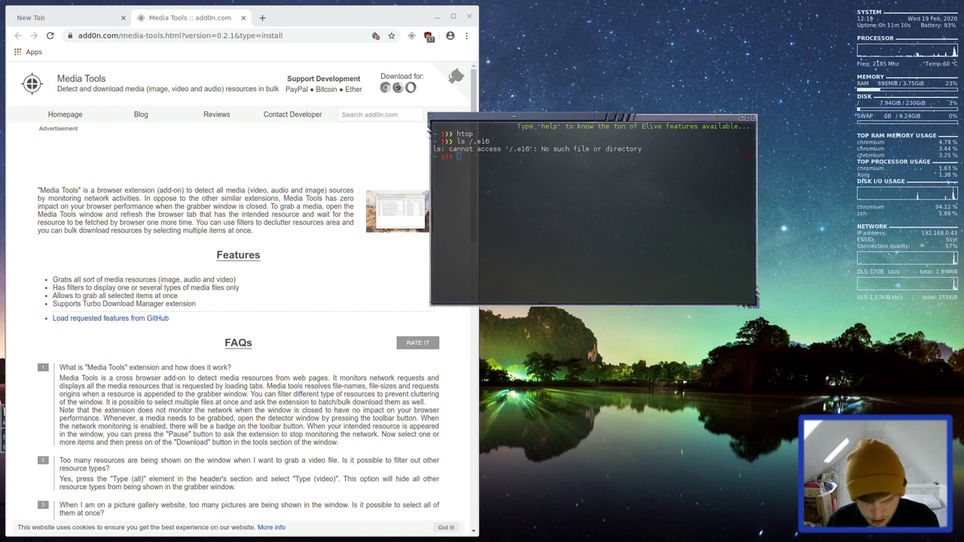
key("Up")
key("Left")
key("Left")
key("Left")
key("Left")
key("BackSpace")
key("Return")
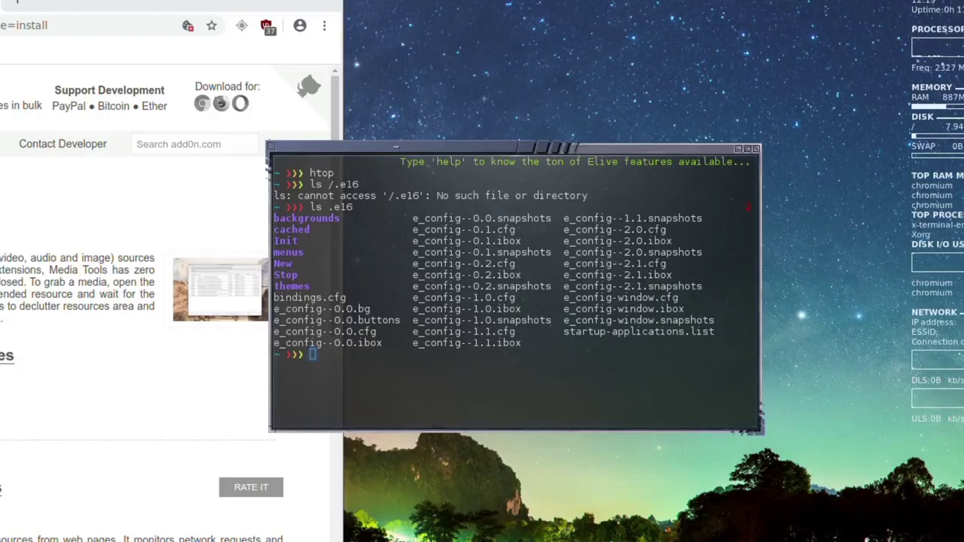
Try listing the Init folder with 'ls Init'
type("cd")
key("BackSpace")
key("BackSpace")
type("ls Init")
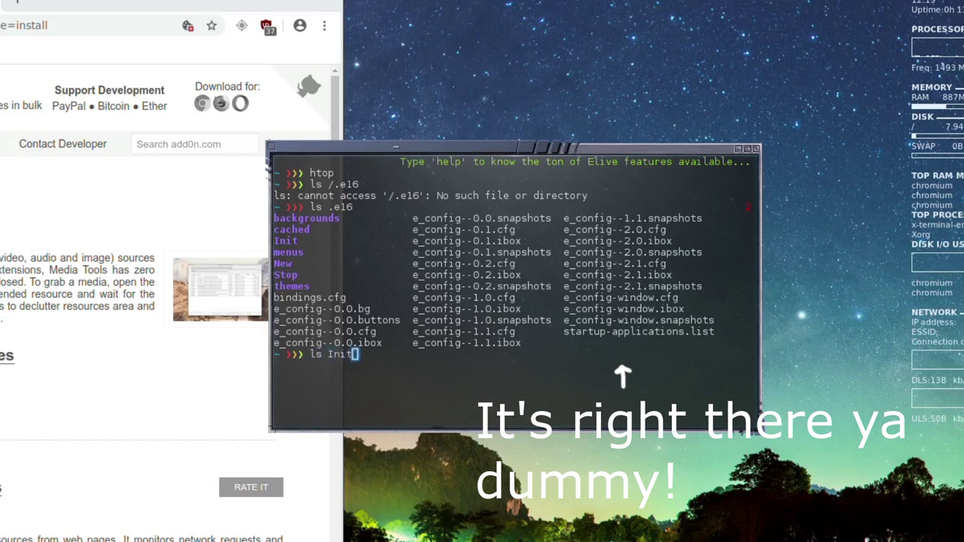
key("Return")
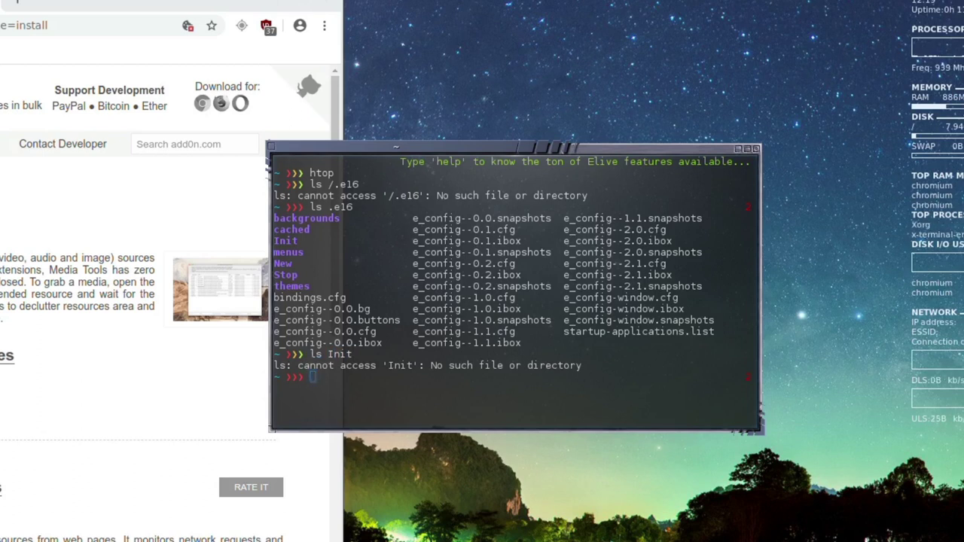
Change into ~/.e16, preview its files via Tab completion, then cancel the half-typed command
type("cd")
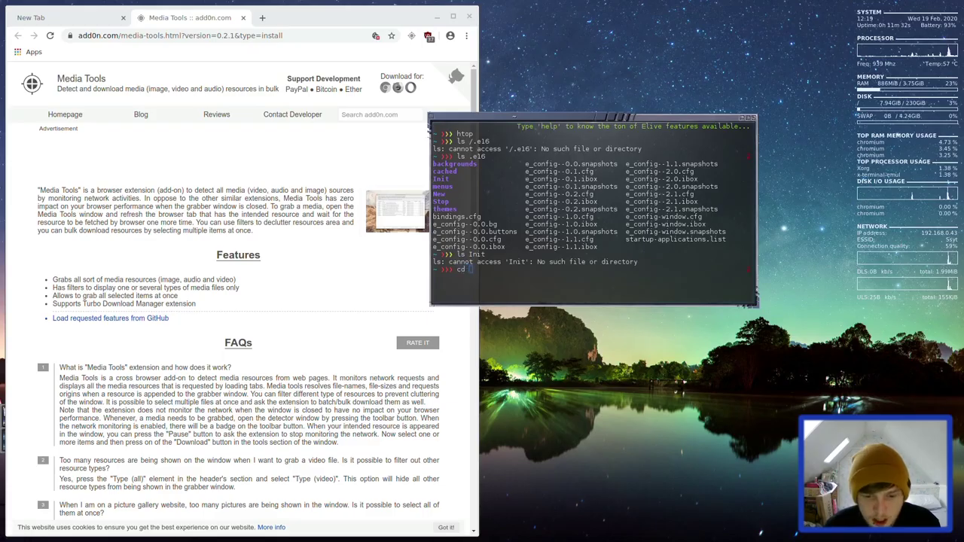
key("BackSpace")
key("BackSpace")
type("l")
key("BackSpace")
type("cd .e16")
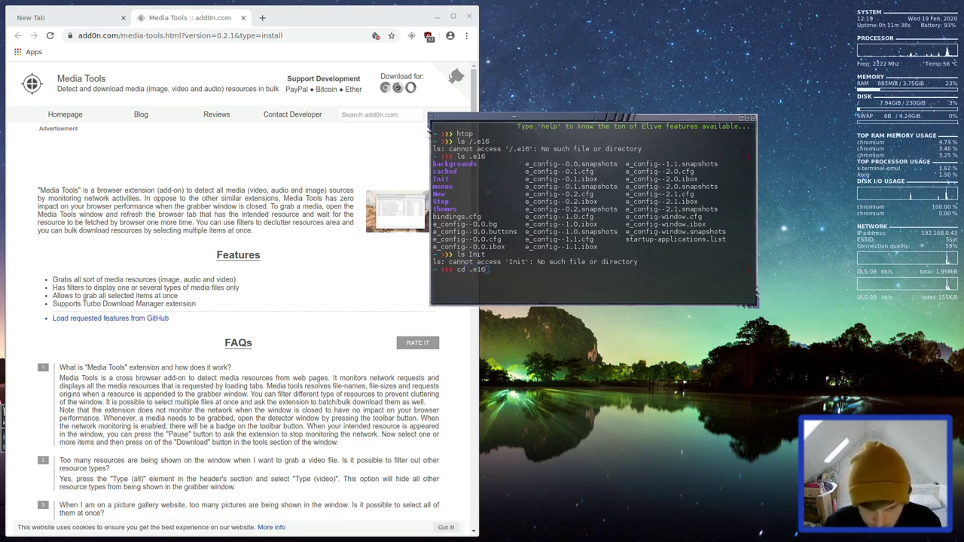
key("Return")
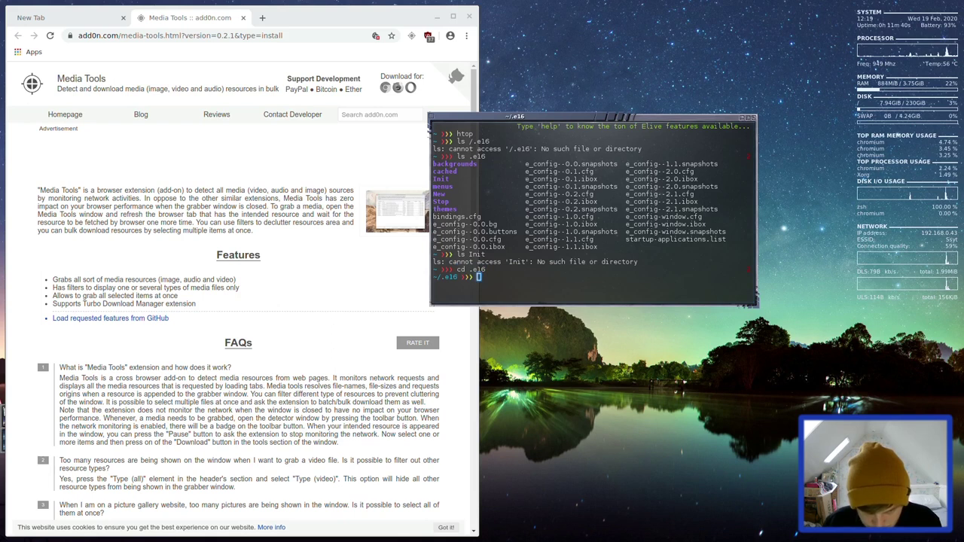
type("ls")
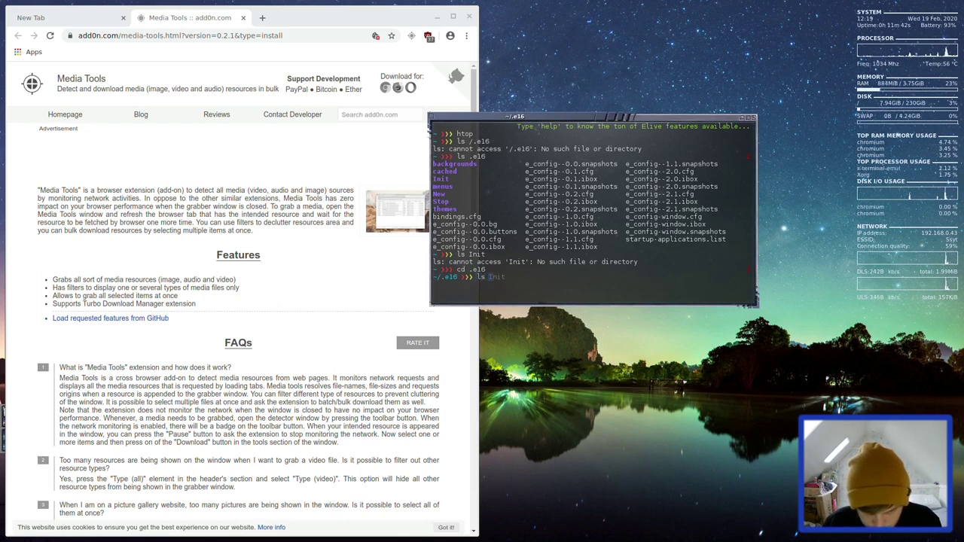
key("Tab")
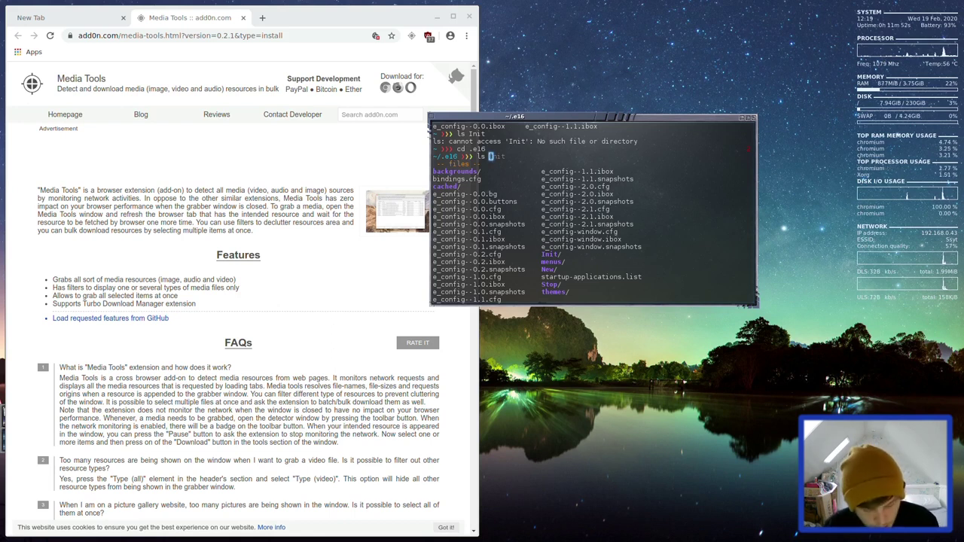
key("ctrl+c")
key("Return")
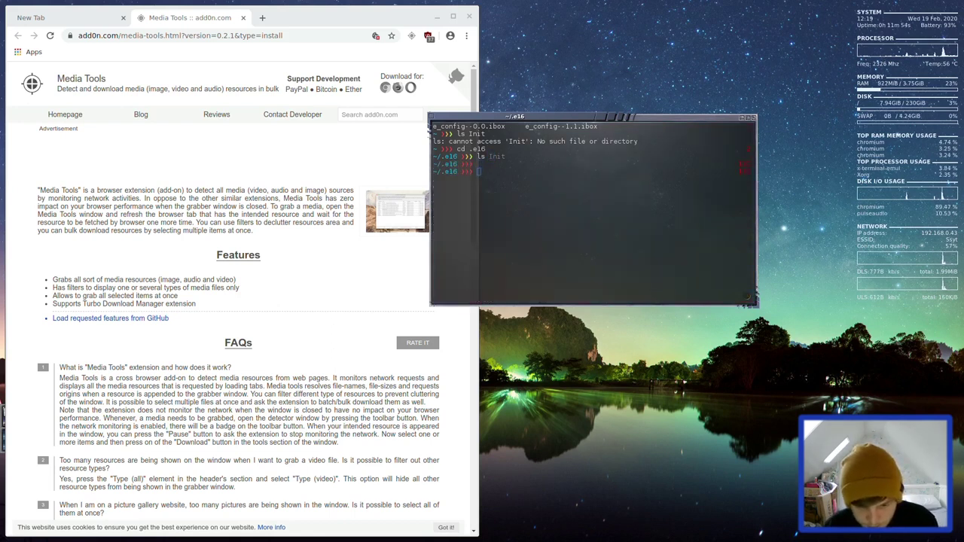
left_click(303, 49)
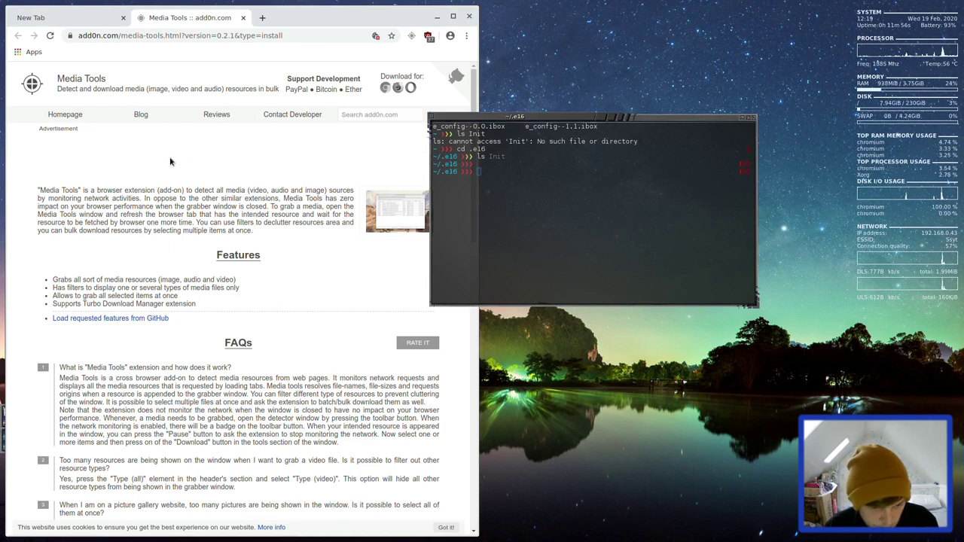
Search Google for 'autostart program elive' and open the Elive forum how-to
left_click(329, 36)
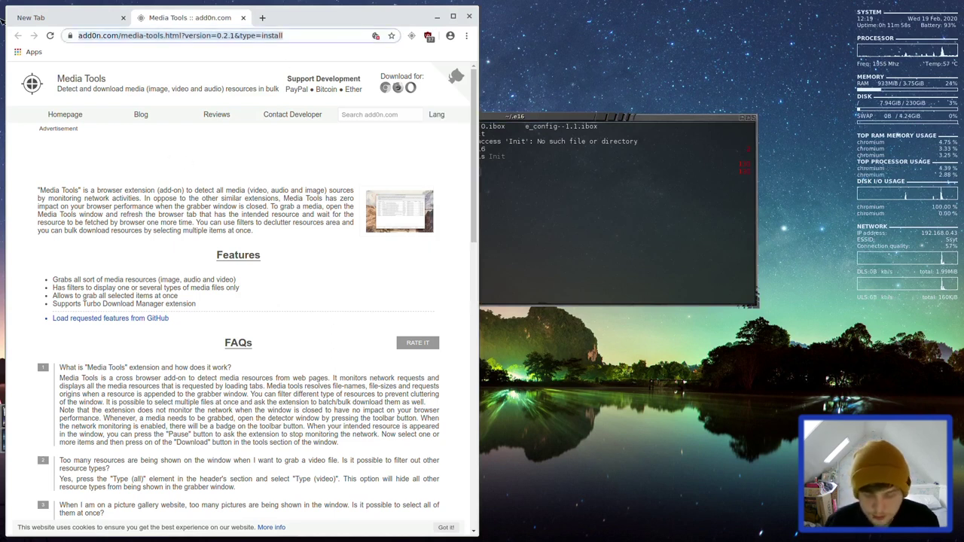
type("google.com")
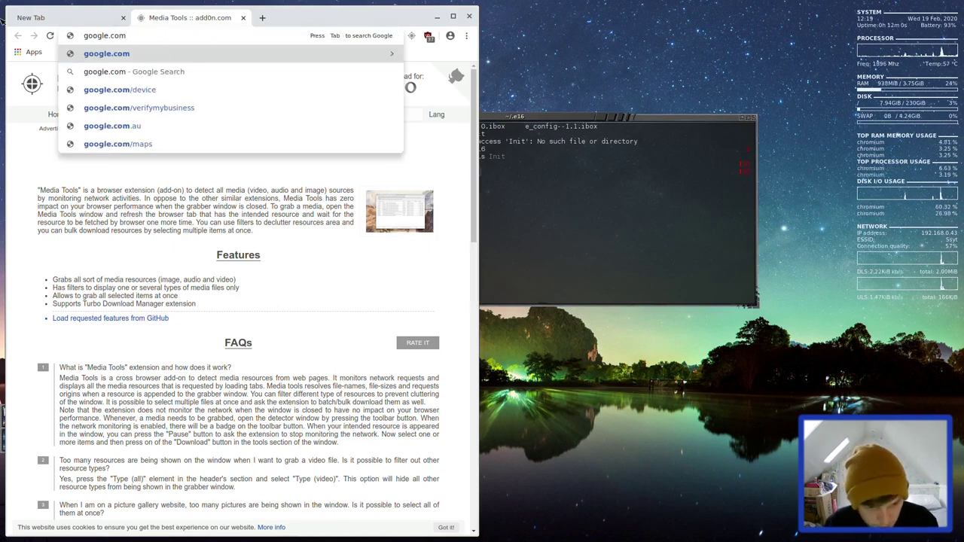
key("Return")
type("autostart pro")
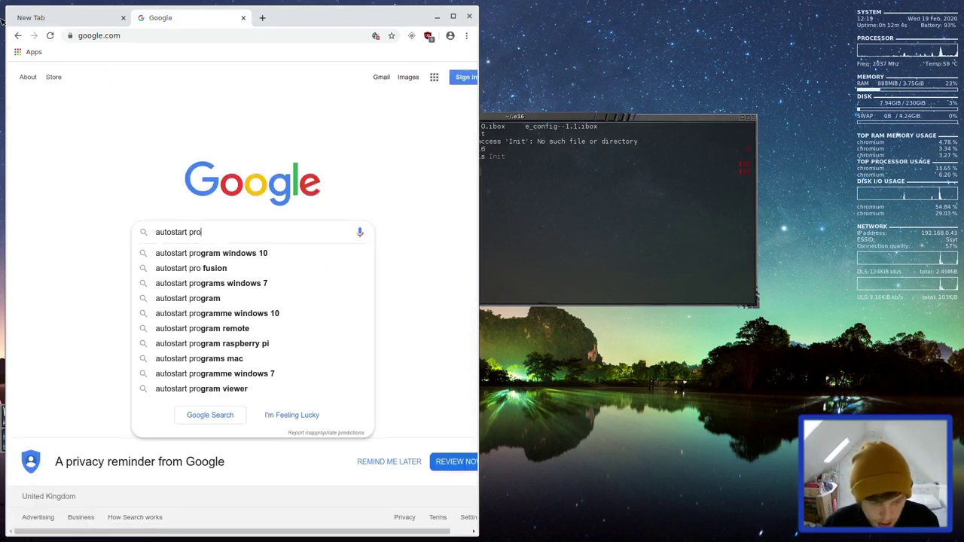
type("gram elive")
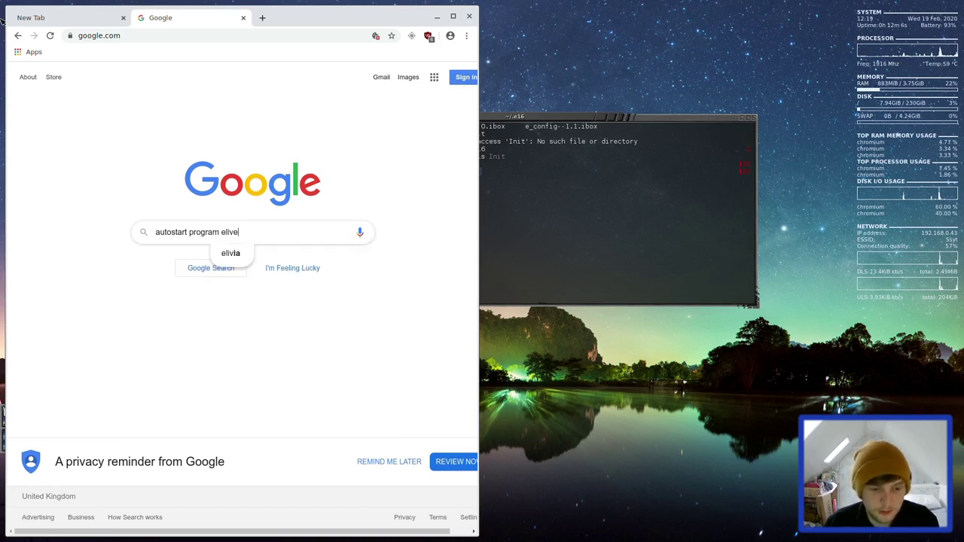
key("Return")
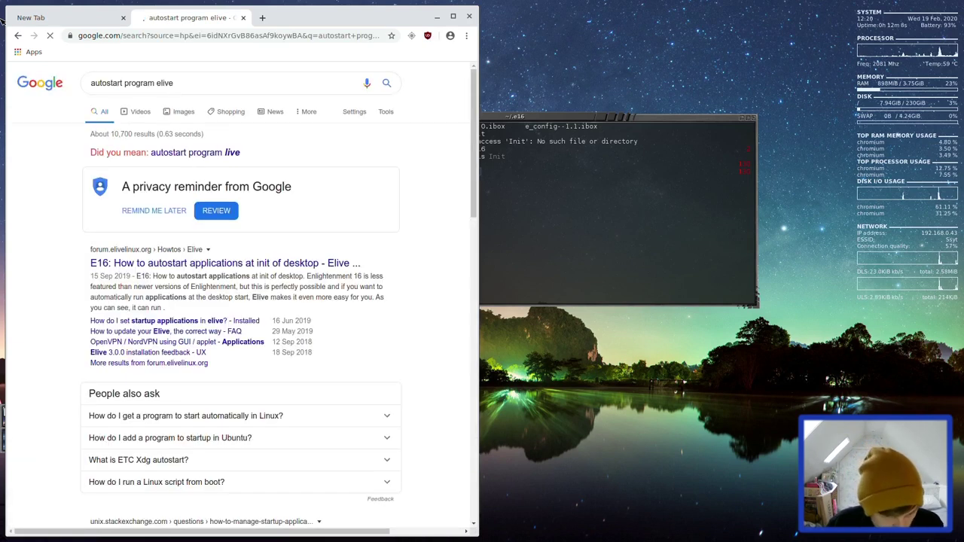
left_click(248, 268)
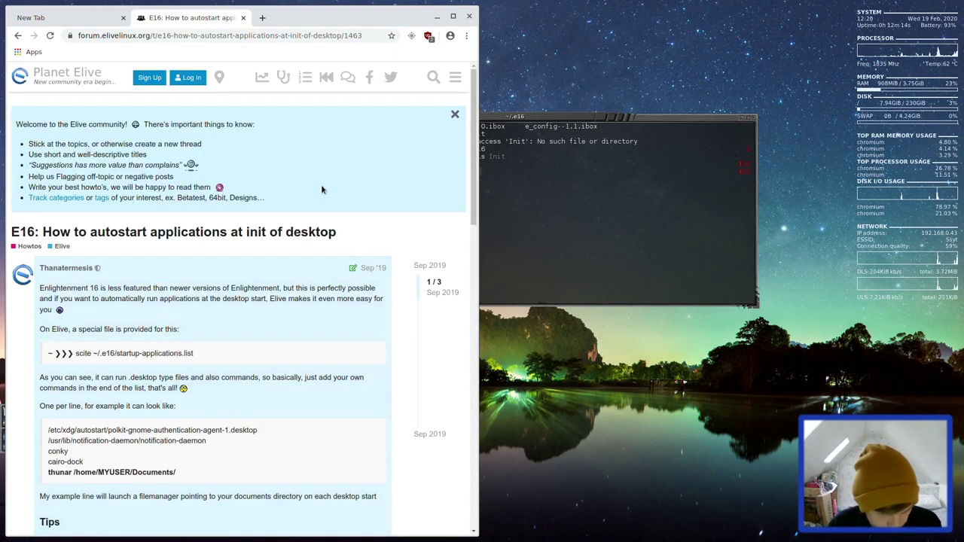
Copy the ~/.e16/startup-applications.list path from the guide and paste it after 'vim' in the terminal
scroll(320, 184, "down", 1)
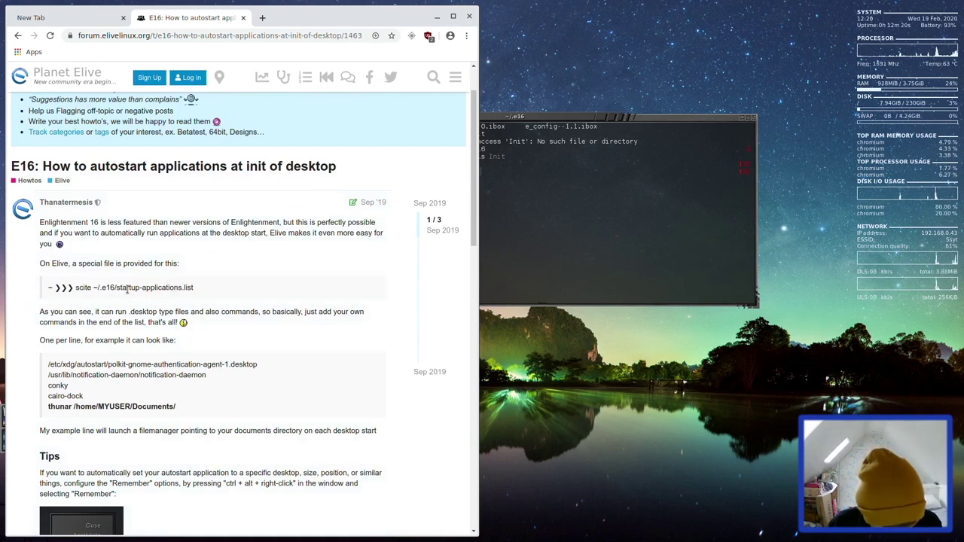
left_click_drag(94, 287, 194, 289)
key("ctrl+c")
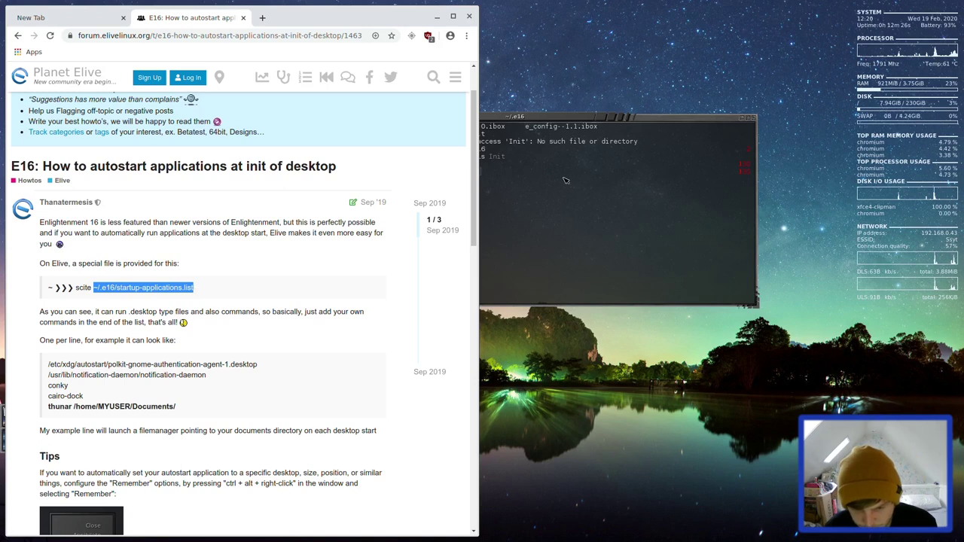
left_click(627, 235)
type("vim")
key("ctrl+shift+v")
Open startup-applications.list in vim, quit with :q, and move the terminal further right
key("Return")
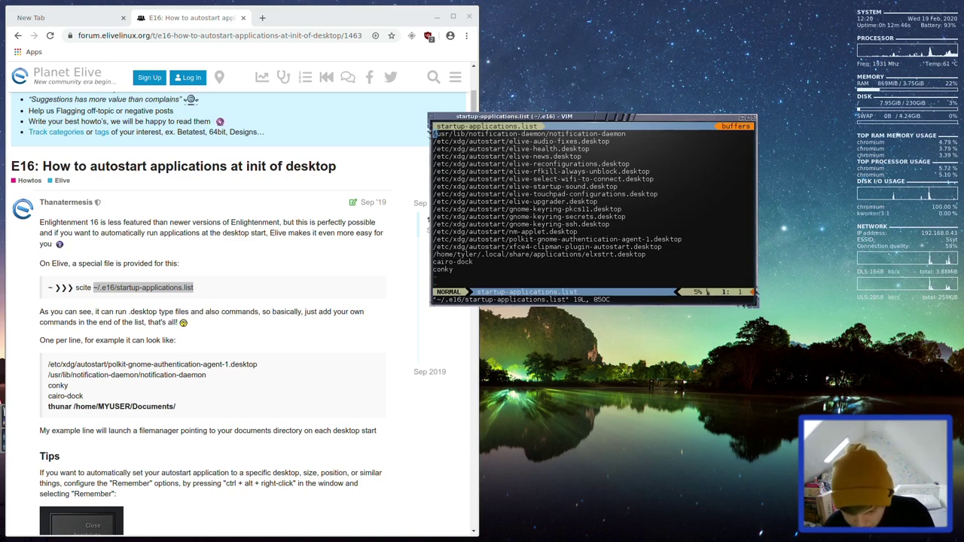
type(":q")
key("Return")
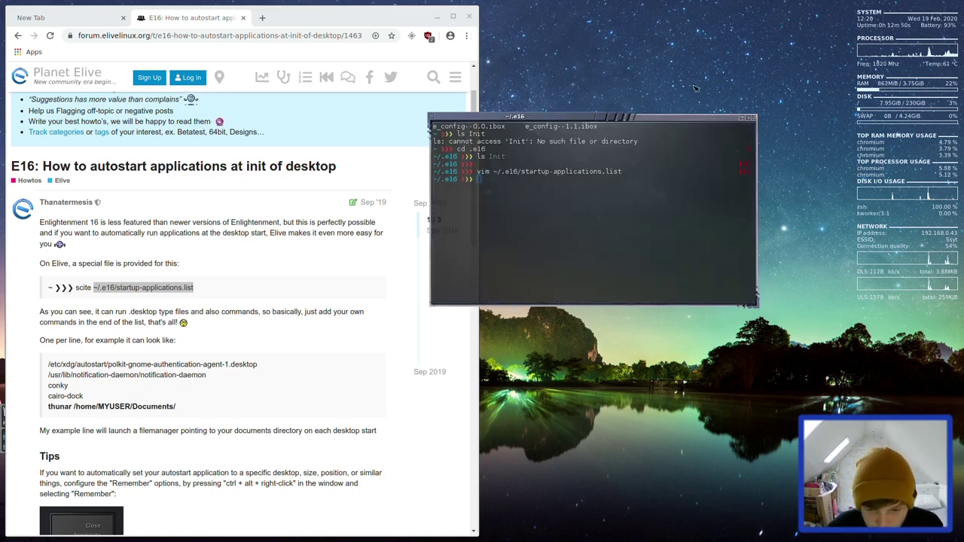
left_click_drag(641, 113, 728, 74)
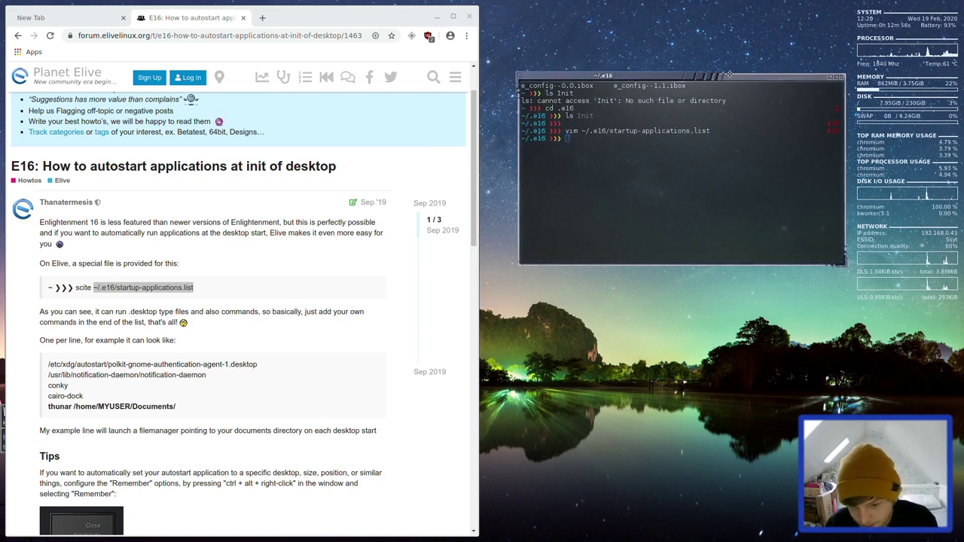
Reboot with 'systemctl reboot -u', then quit htop in the new session's terminal
type("systemctl")
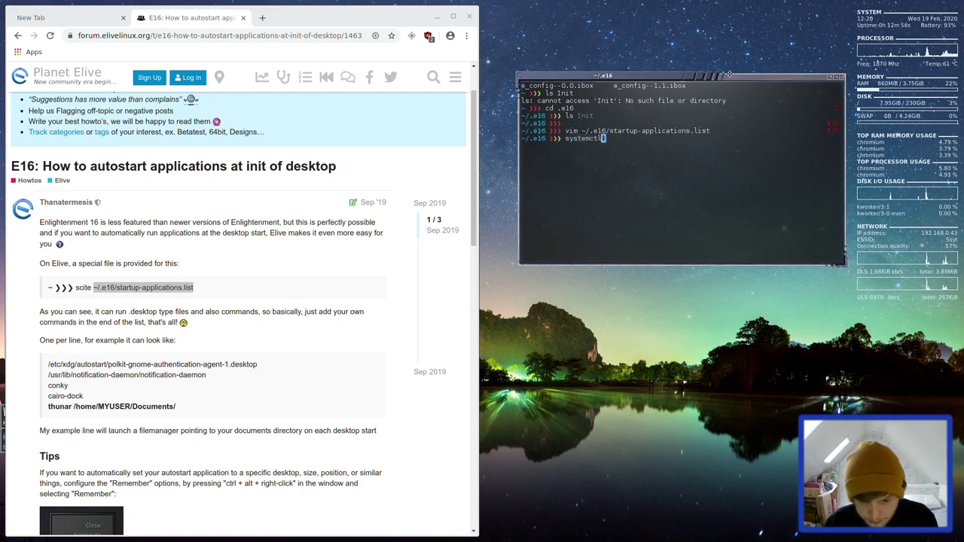
type(" reboot -u")
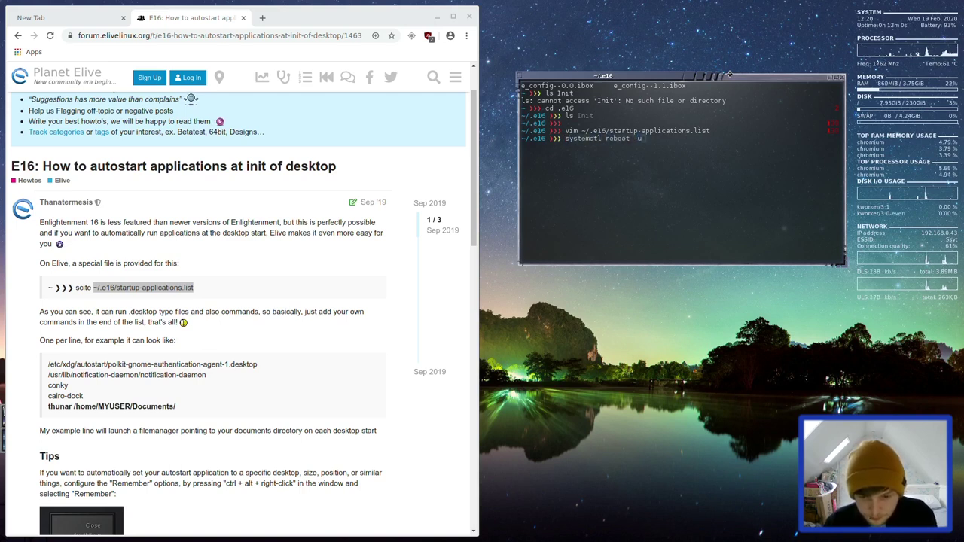
key("Return")
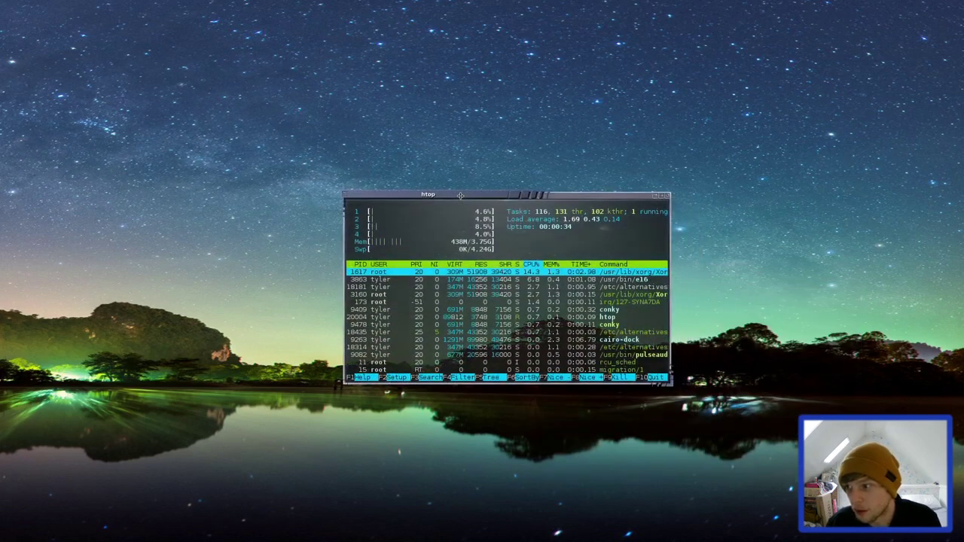
key("q")
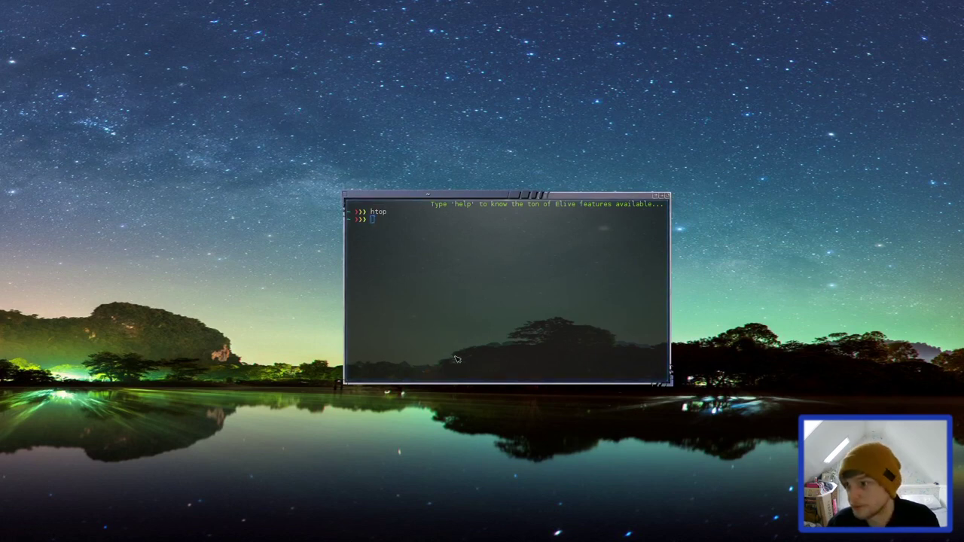
Launch Screen settings from the desktop menu and dismiss both screen warning notices
left_click(247, 57)
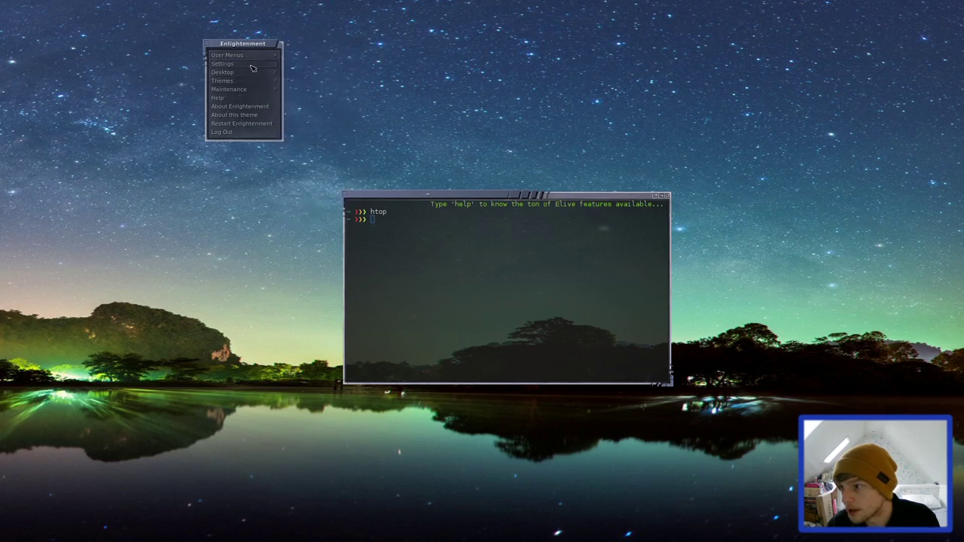
mouse_move(249, 55)
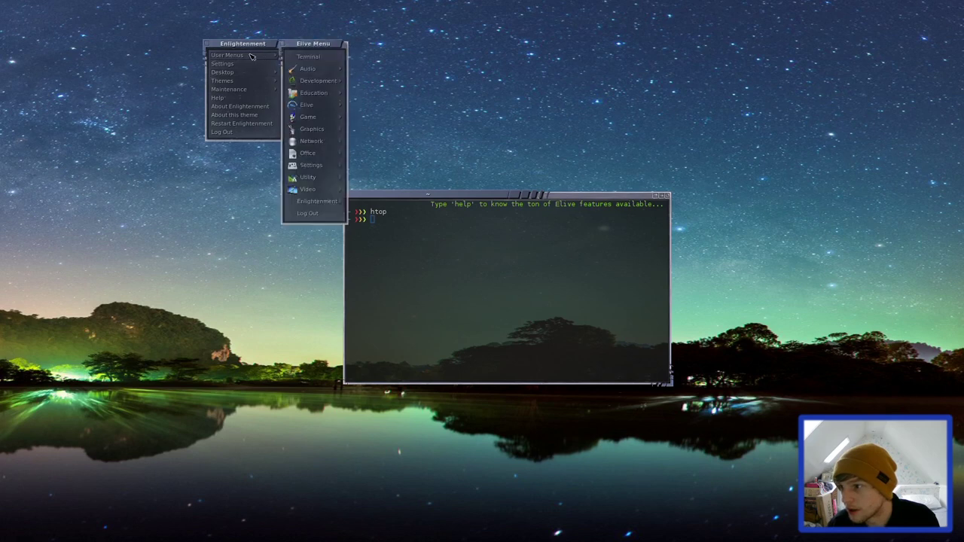
mouse_move(317, 133)
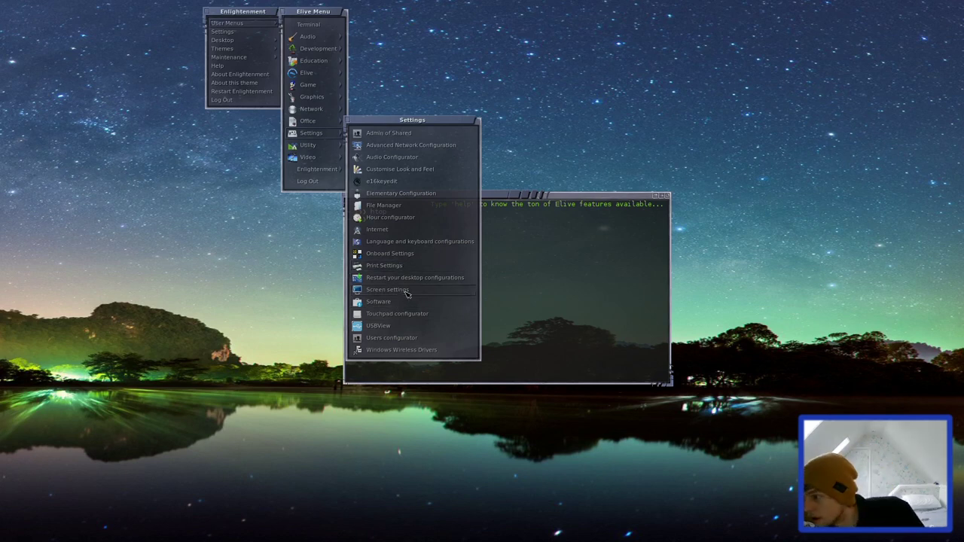
left_click(406, 291)
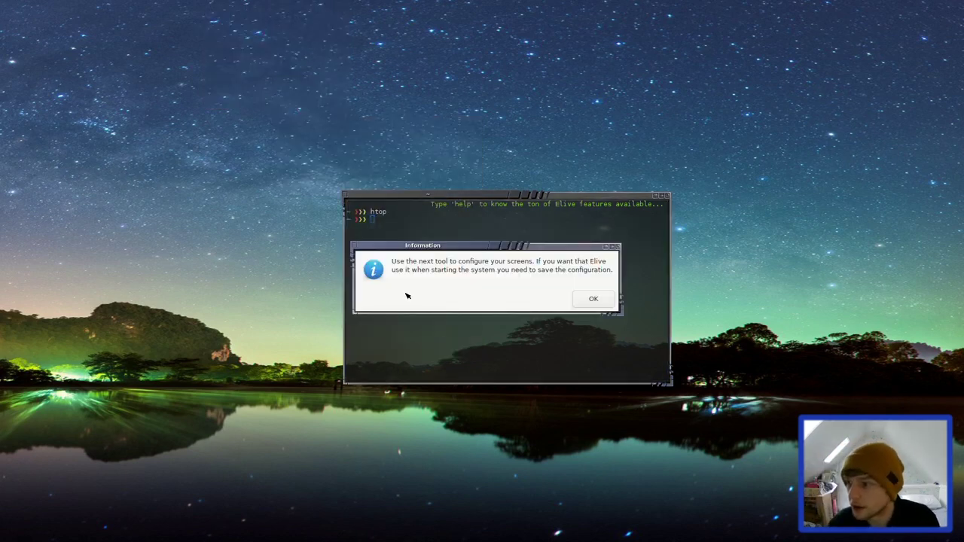
left_click(592, 298)
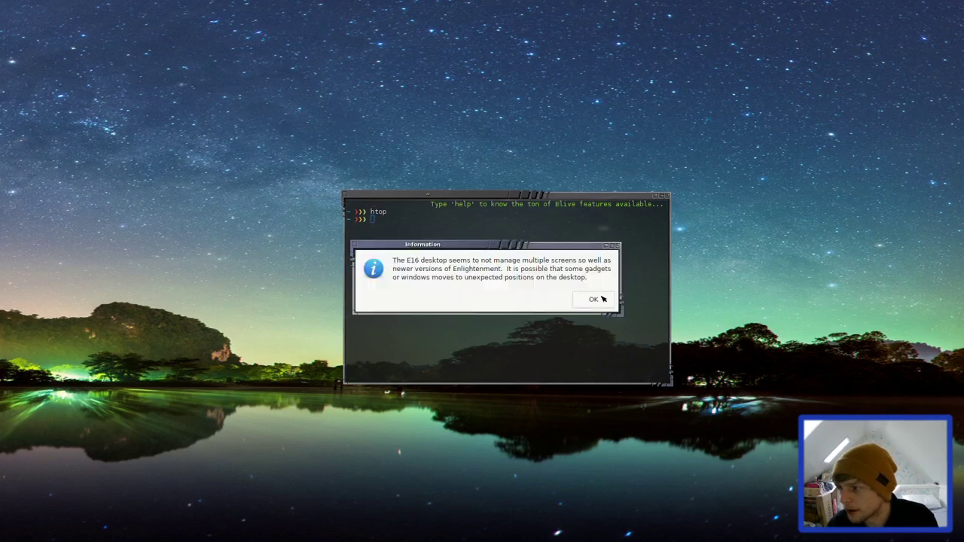
left_click(609, 303)
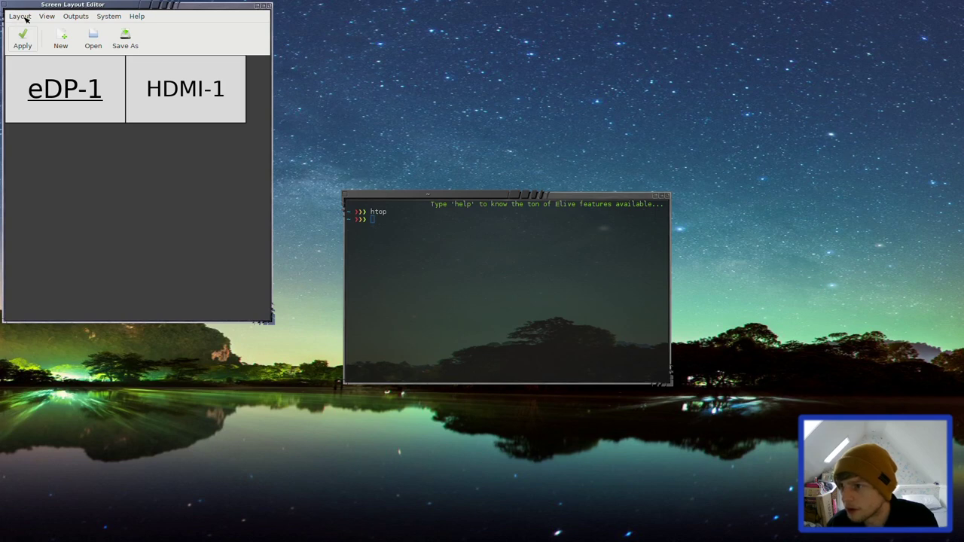
Load the mirror.sh layout and apply it, leaving only eDP-1 active
left_click(92, 41)
key("Return")
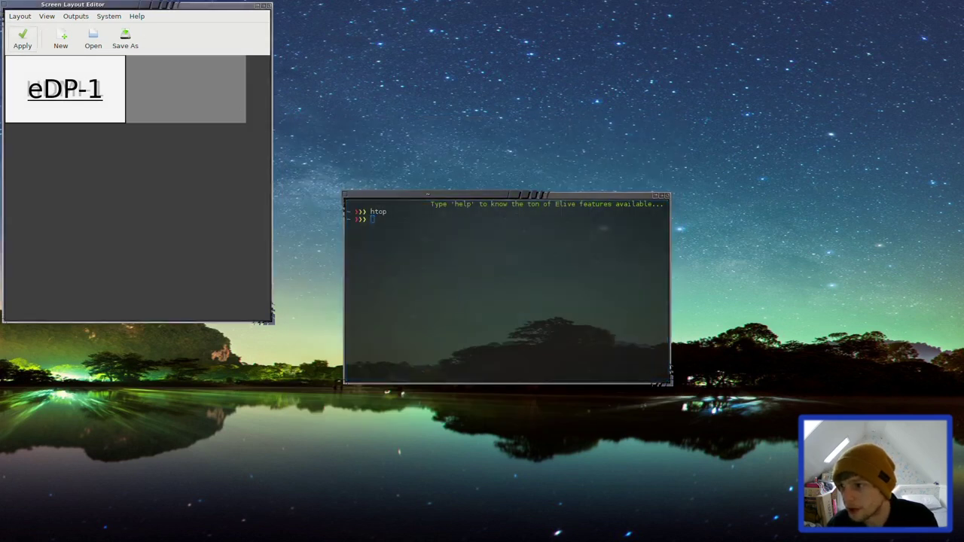
left_click(15, 39)
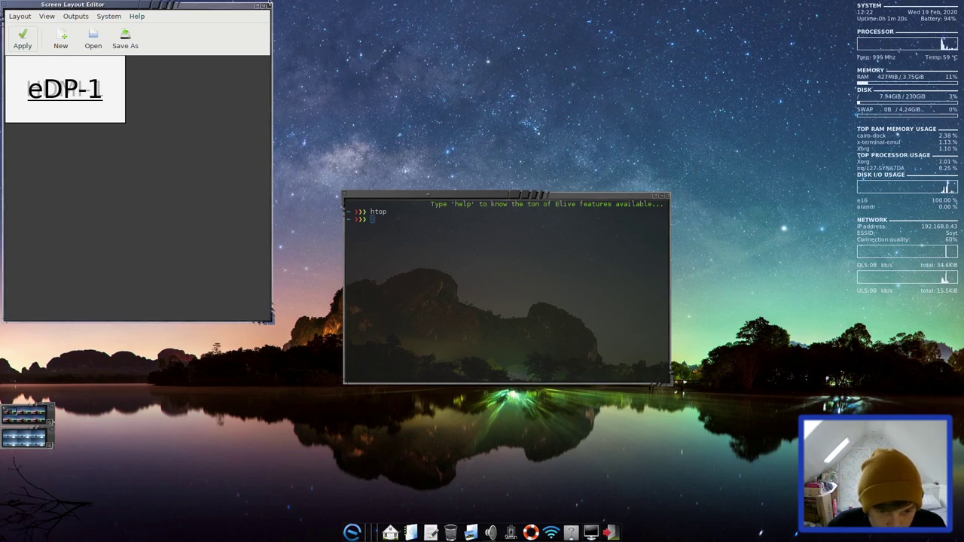
Minimize the Screen Layout Editor and terminal, then switch to the second virtual desktop
left_click(257, 5)
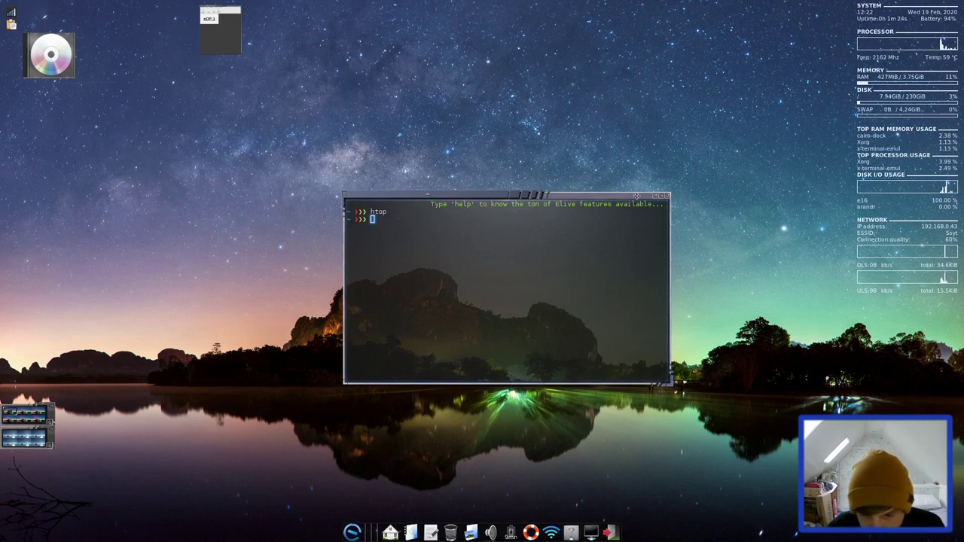
left_click(656, 196)
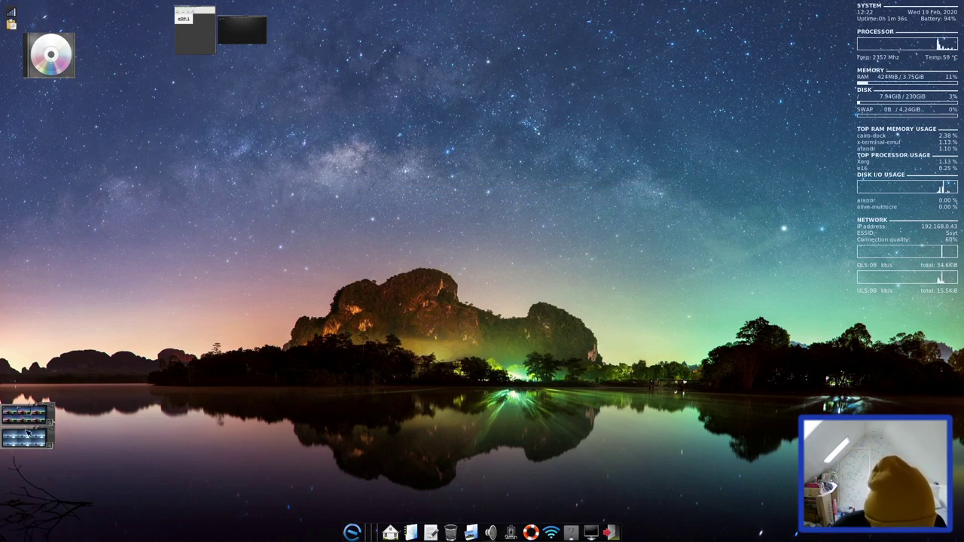
left_click(27, 434)
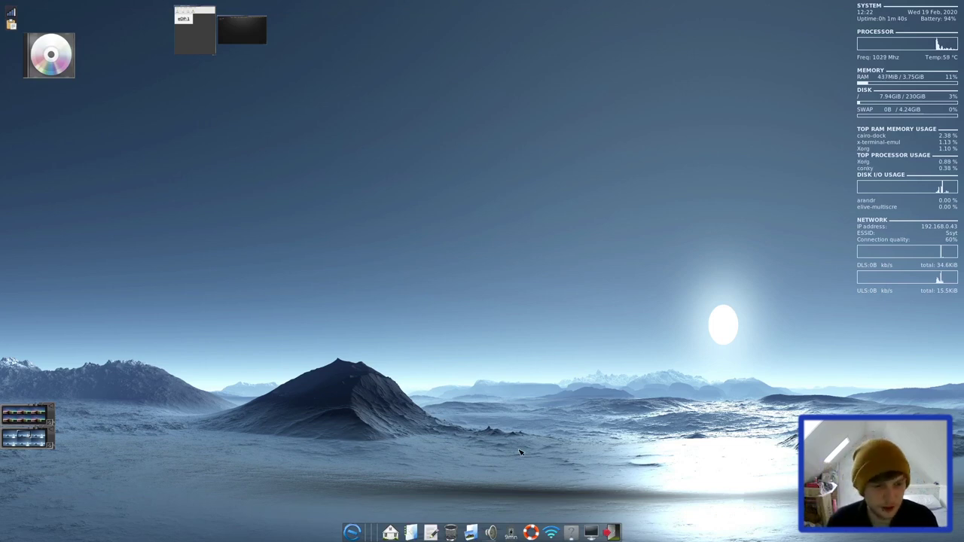
Purge the config file cache from the desktop menu and dismiss the confirmation
left_click(472, 293)
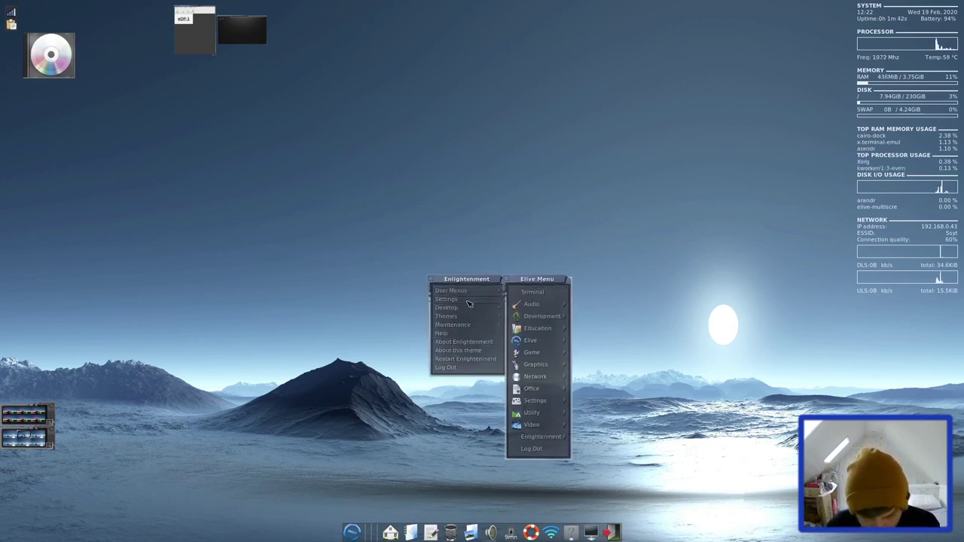
mouse_move(467, 319)
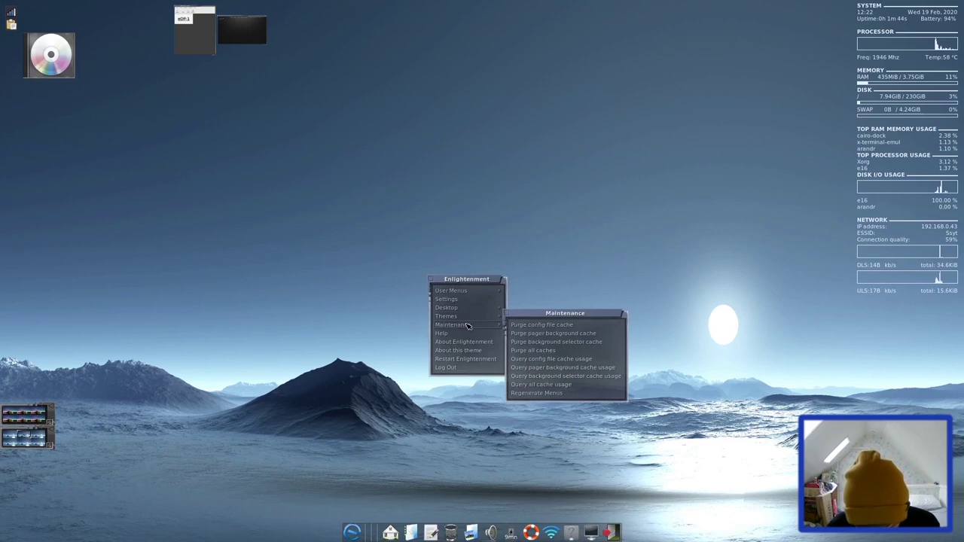
left_click(582, 331)
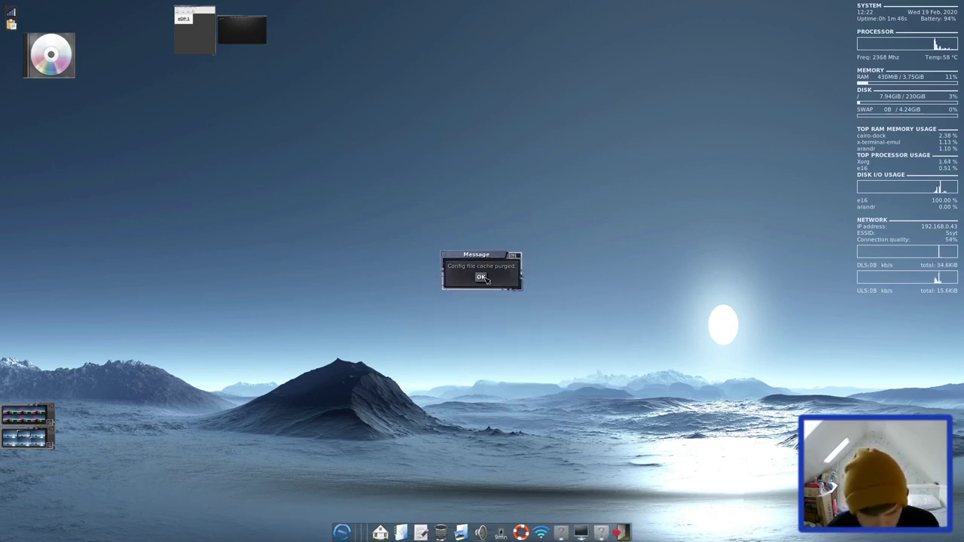
left_click(480, 277)
Purge all of the desktop's caches via Maintenance and dismiss the confirmation
right_click(487, 280)
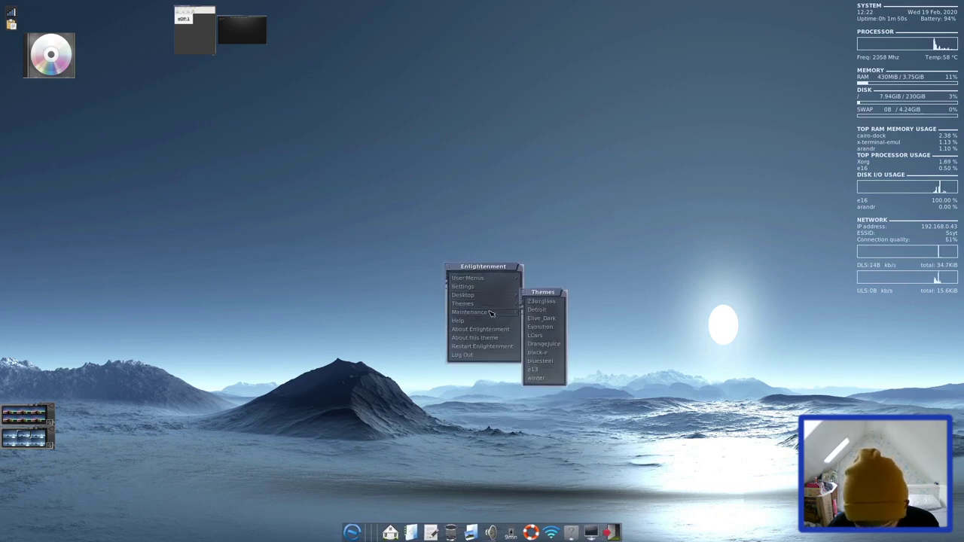
mouse_move(491, 314)
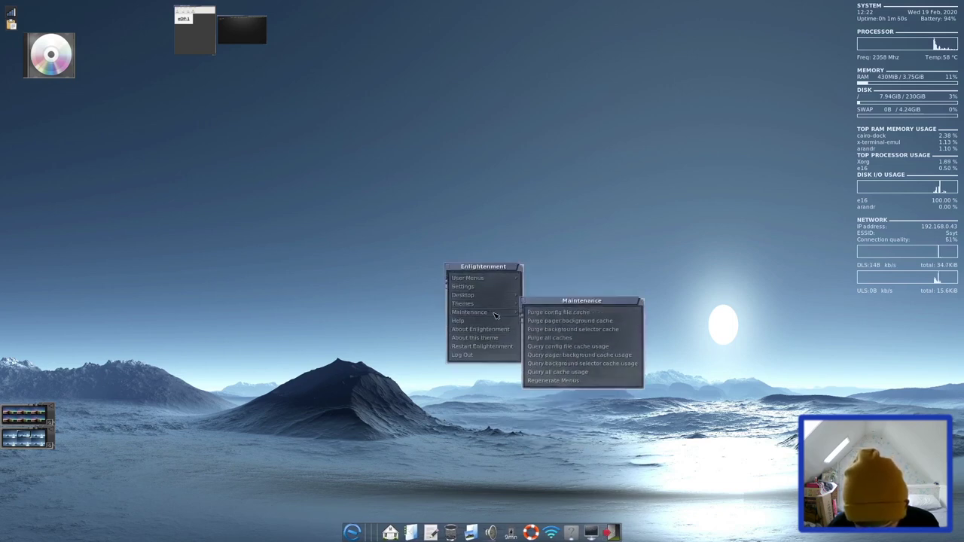
left_click(587, 338)
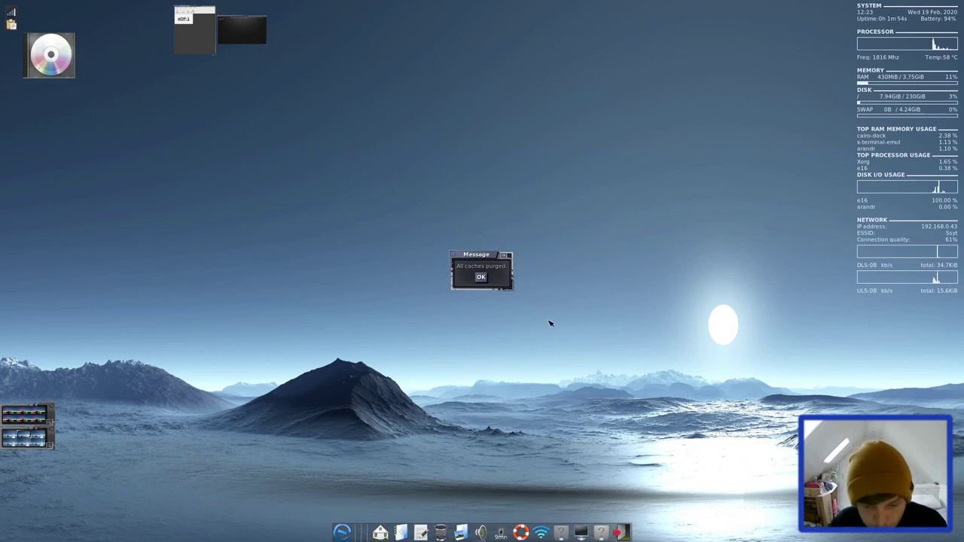
left_click(481, 277)
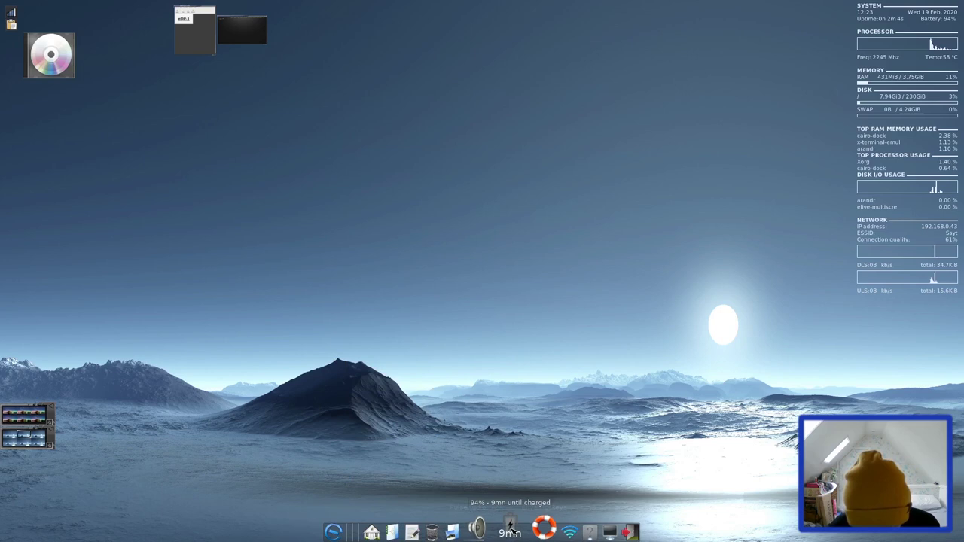
mouse_move(511, 530)
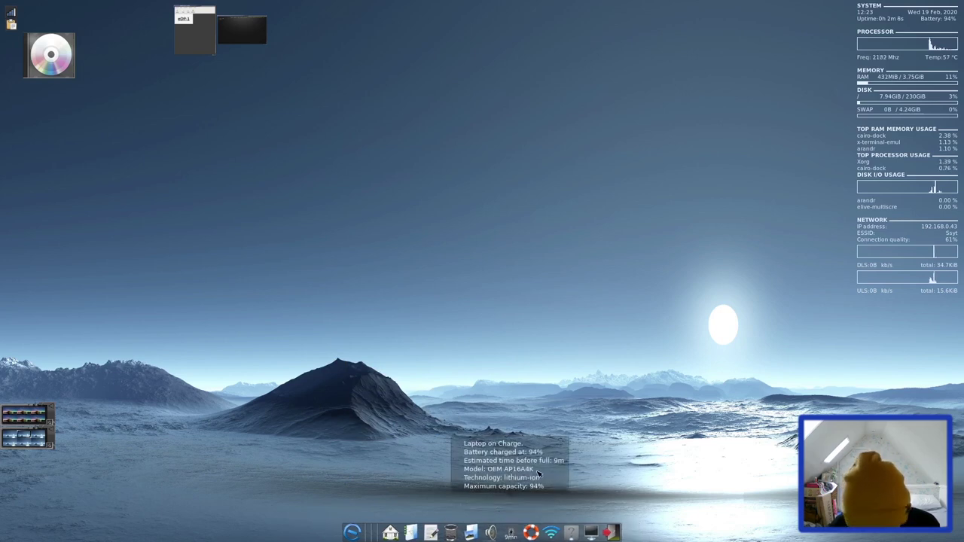
Open the Elive Hot-keys guide maximized and read through the Window, Desktop and Launcher shortcuts
left_click(537, 533)
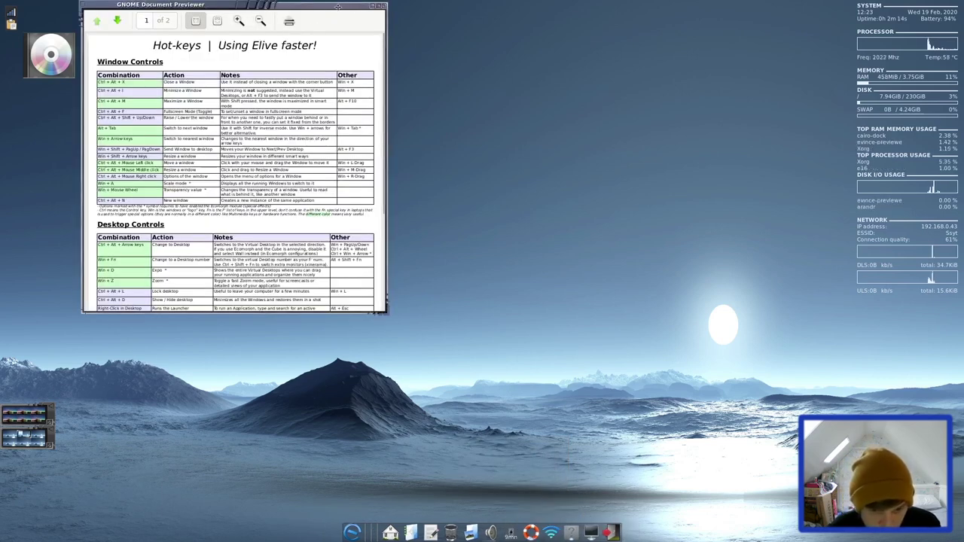
left_click(376, 6)
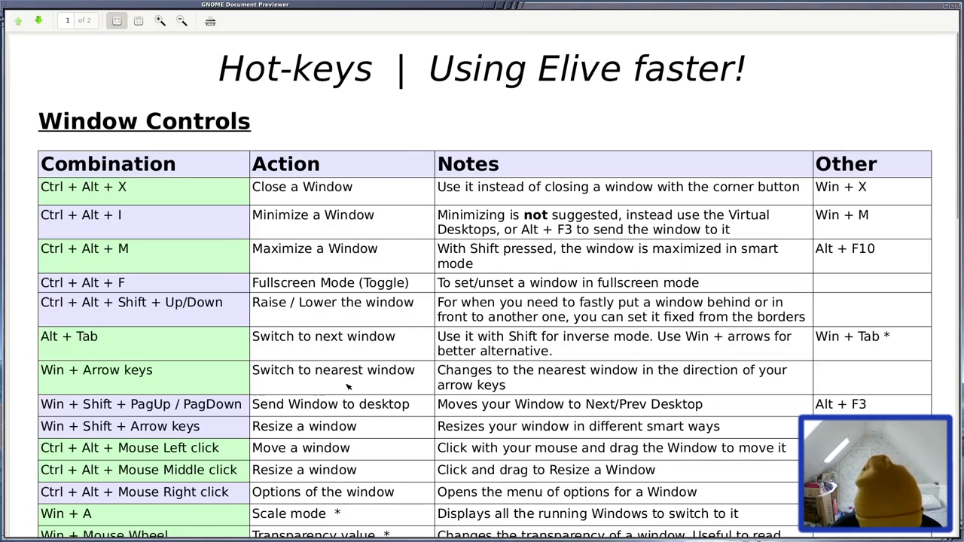
scroll(406, 407, "down", 10)
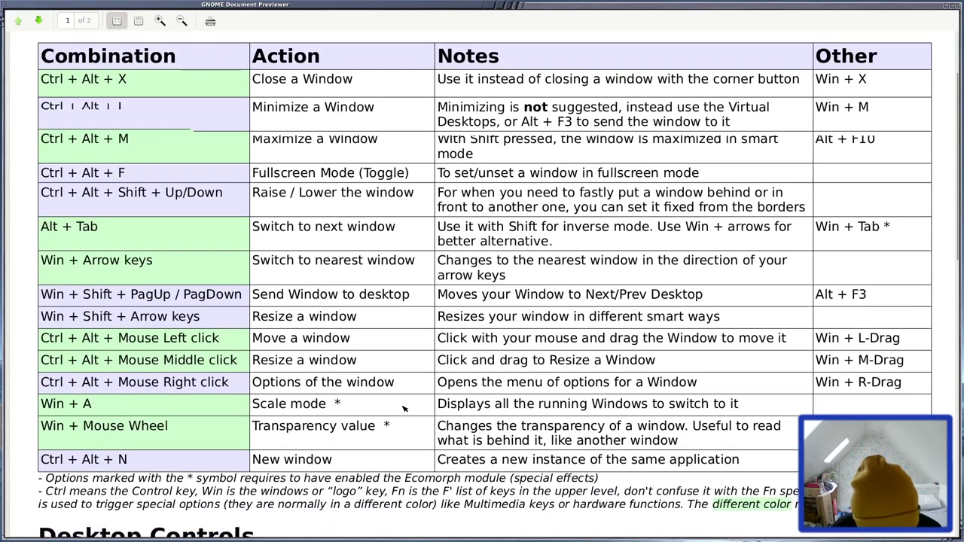
scroll(399, 402, "down", 3)
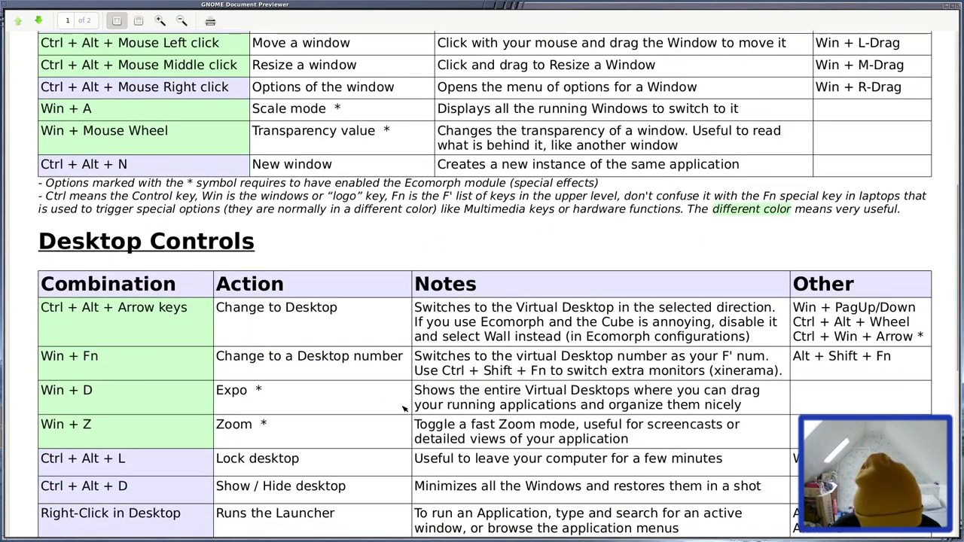
scroll(403, 409, "down", 7)
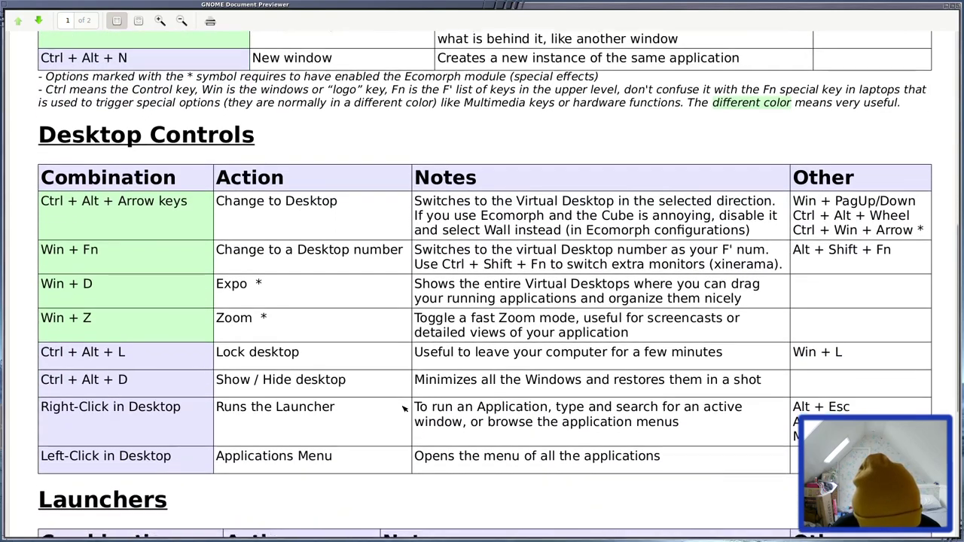
scroll(404, 409, "down", 5)
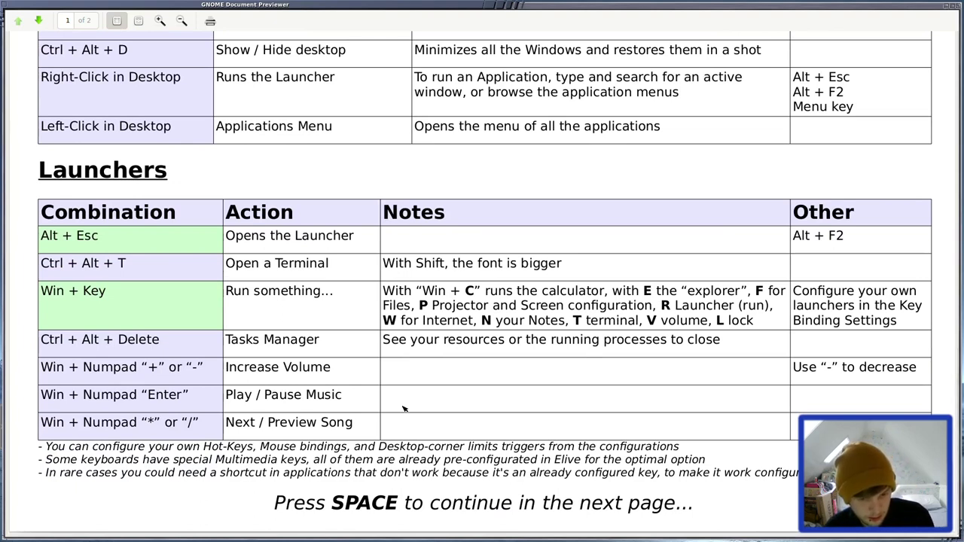
Launch Chromium from the application launcher using 'chrom'
key("alt+Escape")
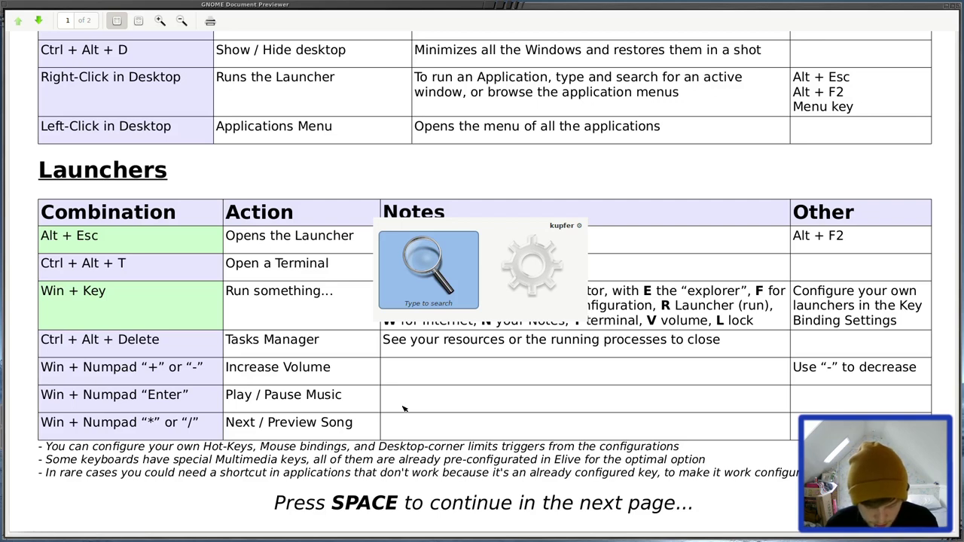
type("chrom")
key("Return")
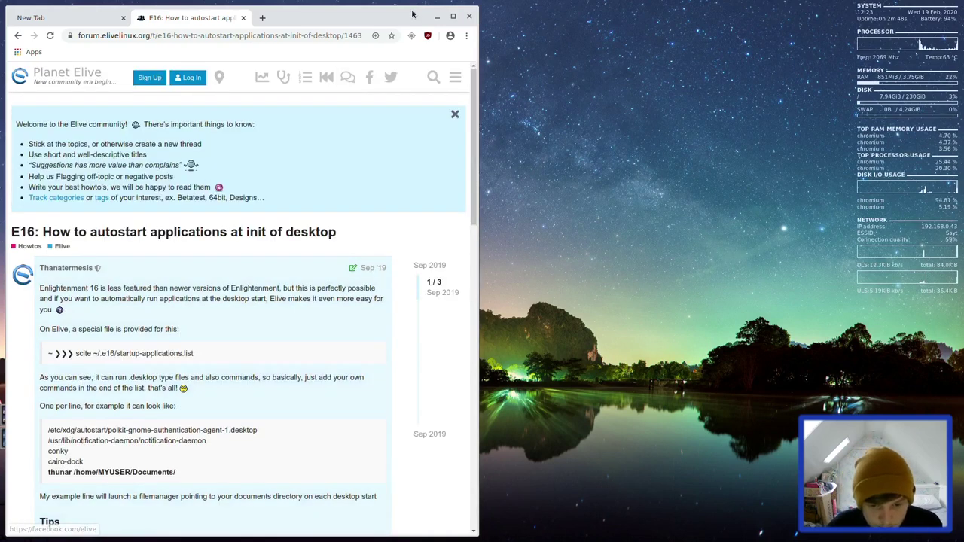
Check that About Chromium shows version 79.0.3945.130, then close the browser
left_click(465, 36)
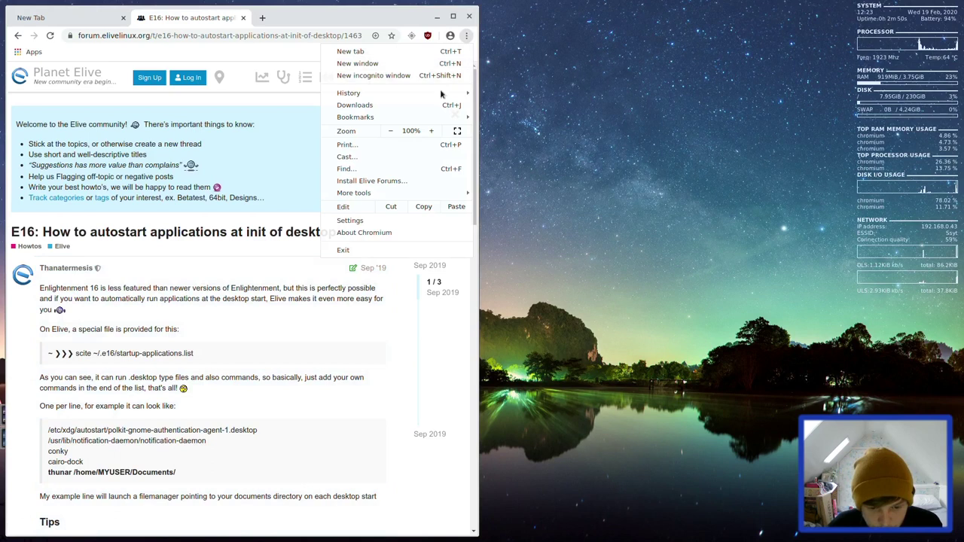
left_click(395, 234)
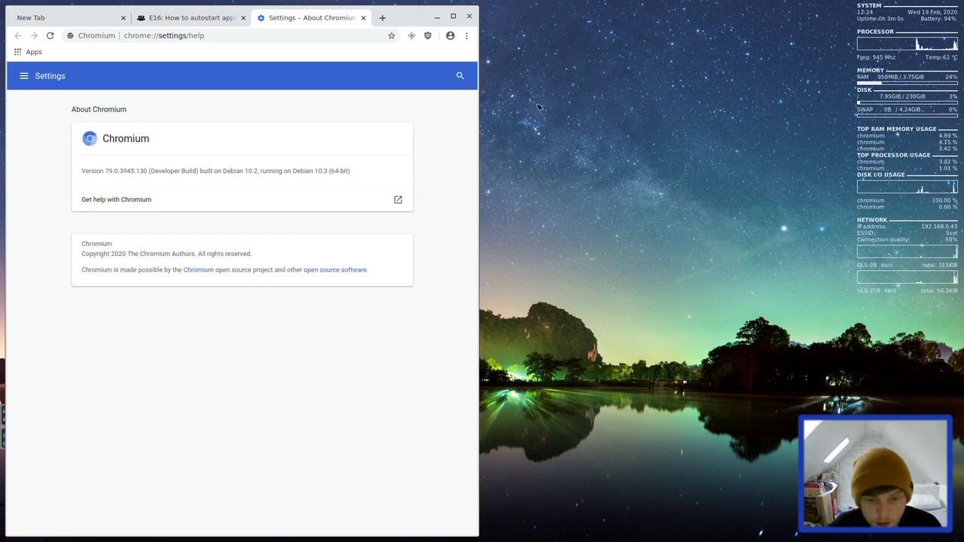
left_click(469, 18)
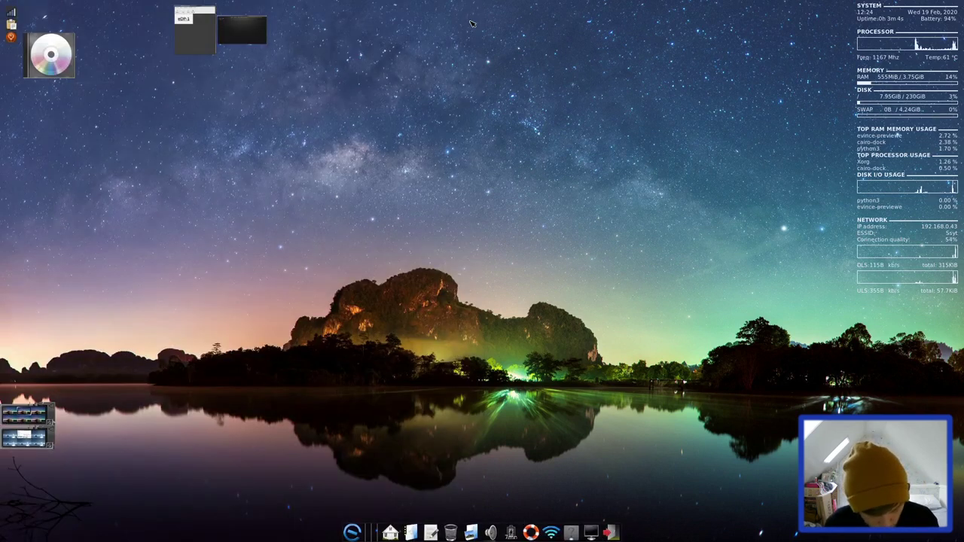
Launch LibreOffice Writer via 'wr', dismiss the tip of the day, and resize its window
key("ctrl+space")
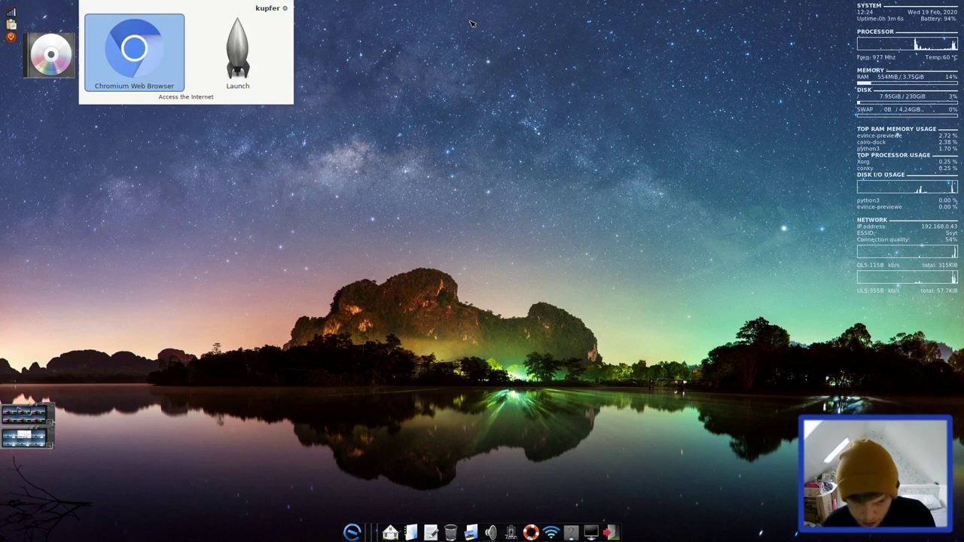
type("wr")
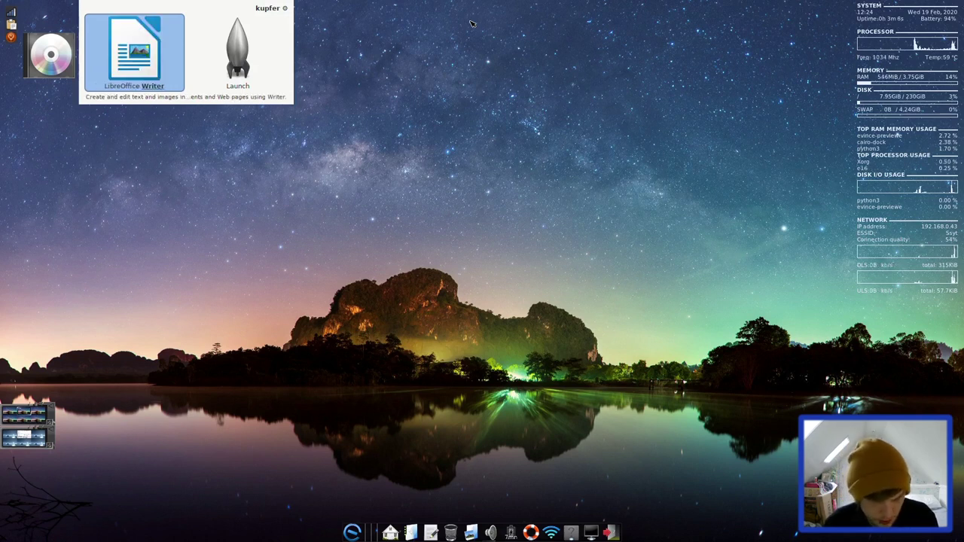
key("Return")
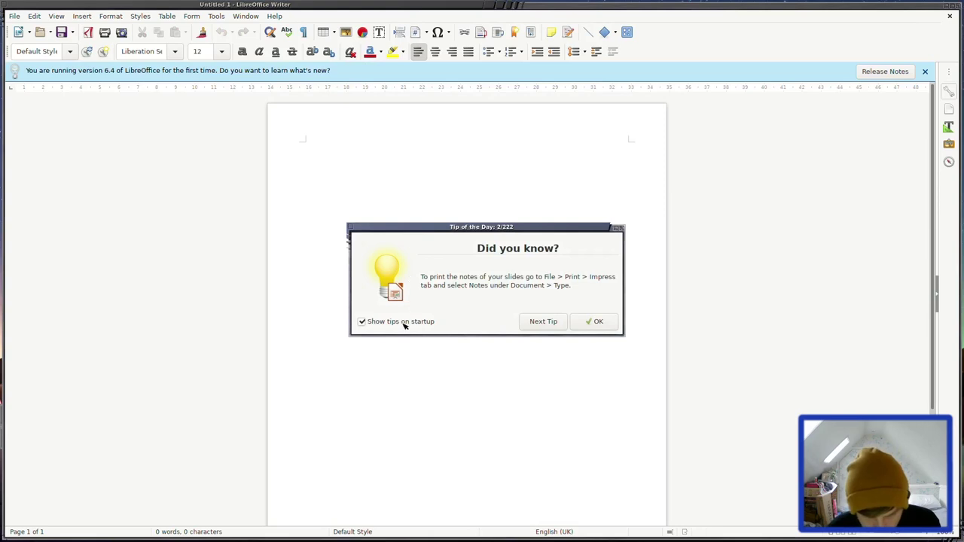
left_click(587, 322)
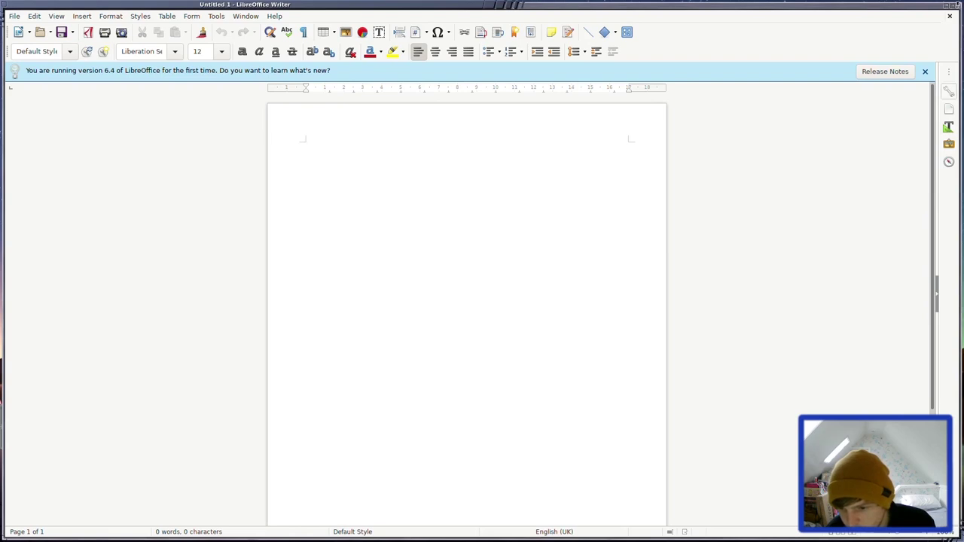
left_click(953, 4)
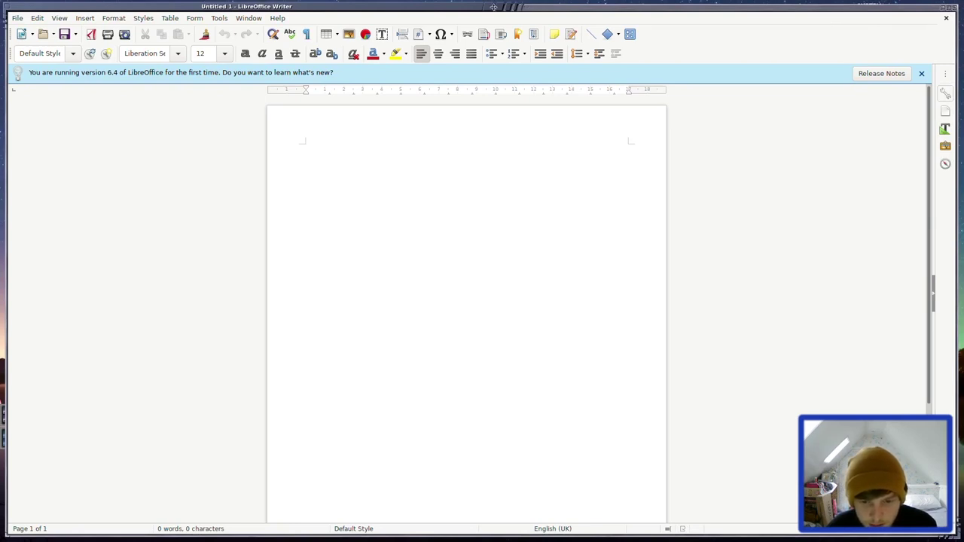
left_click_drag(493, 6, 483, 2)
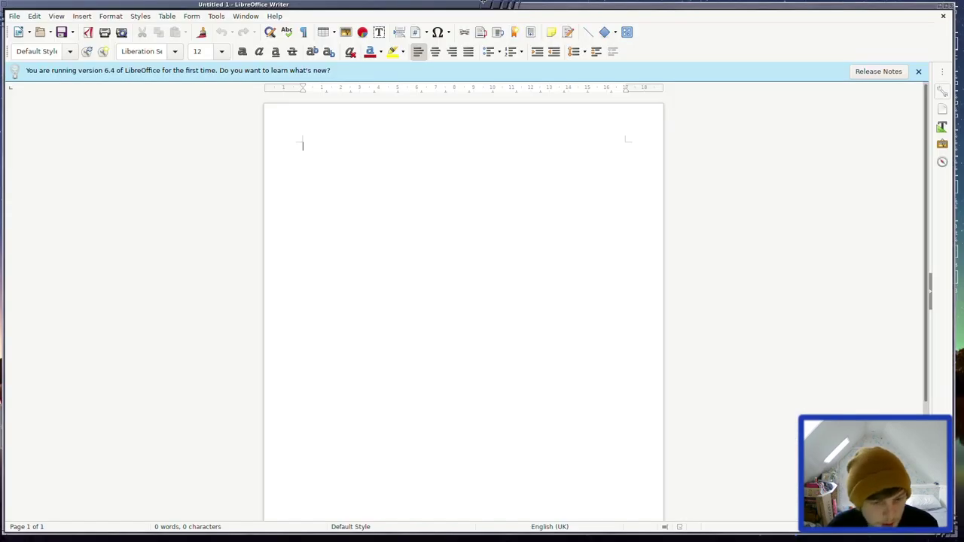
Confirm LibreOffice version 6.4.0.3 in the About box, then close it
left_click(216, 17)
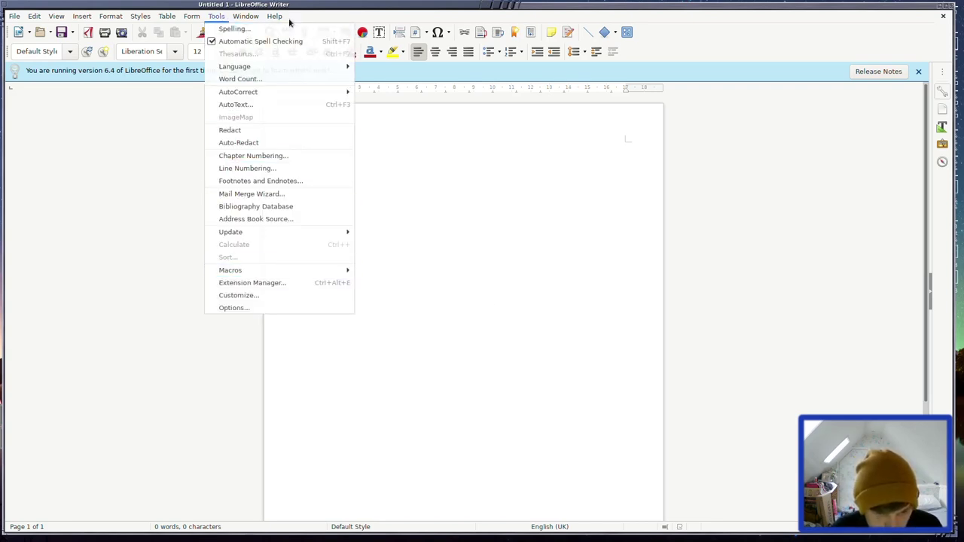
mouse_move(275, 17)
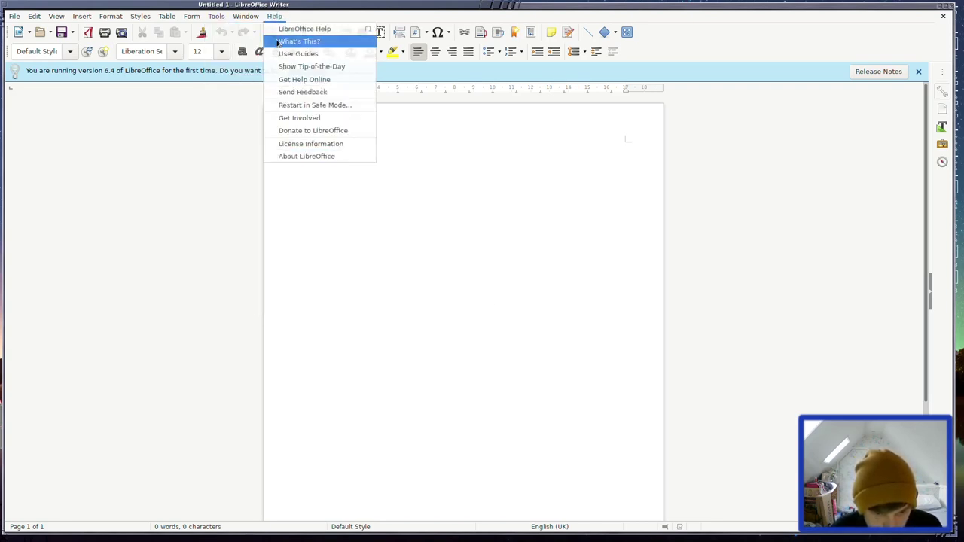
left_click(308, 156)
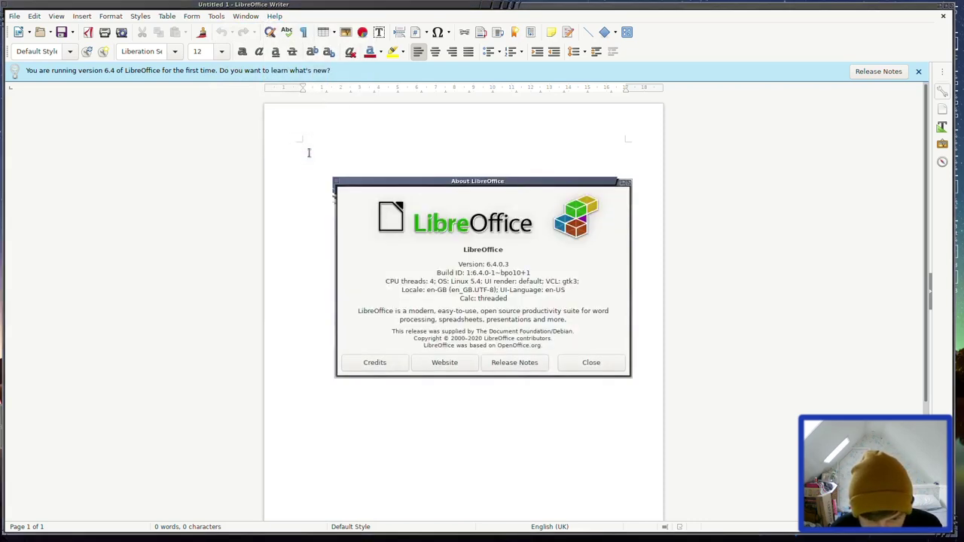
left_click(591, 363)
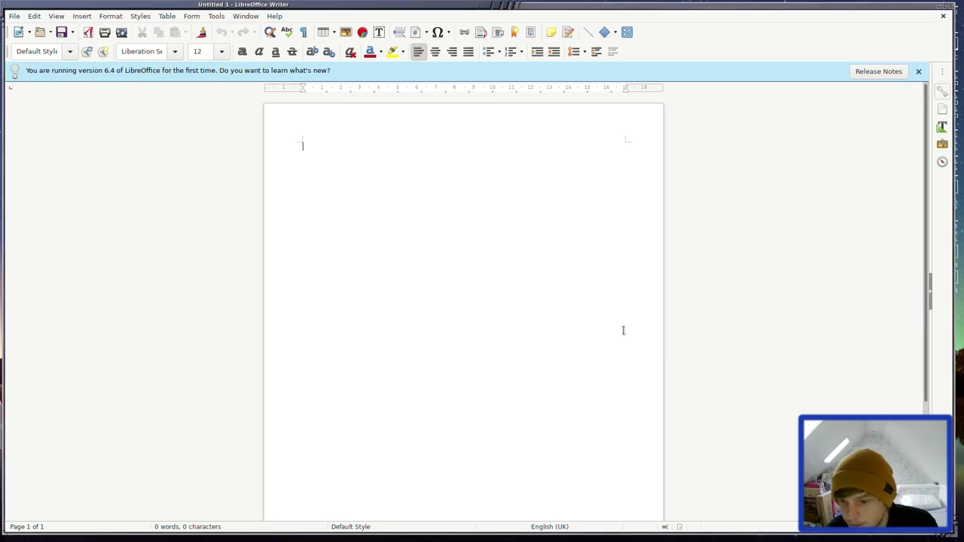
Close the blank Writer document, then quit LibreOffice from the Start Center
left_click(942, 15)
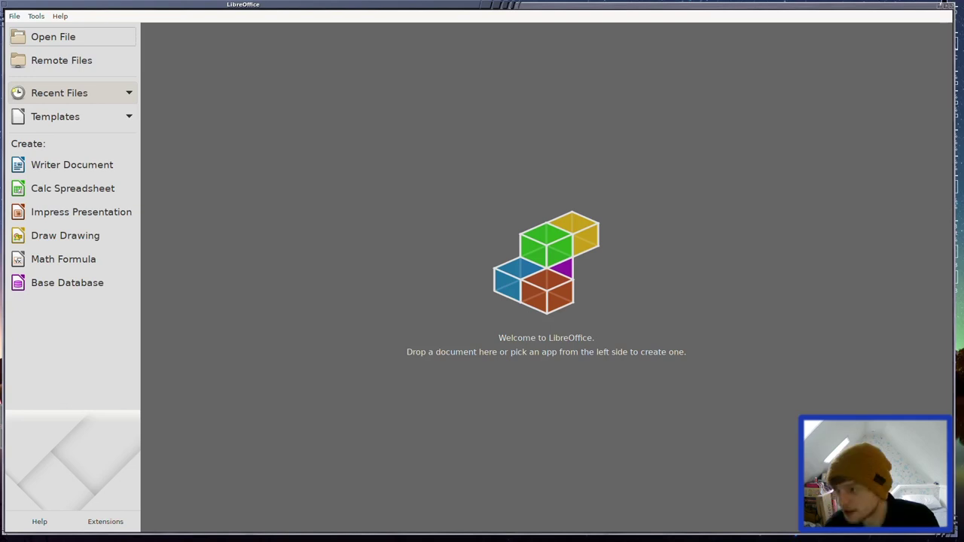
left_click(947, 6)
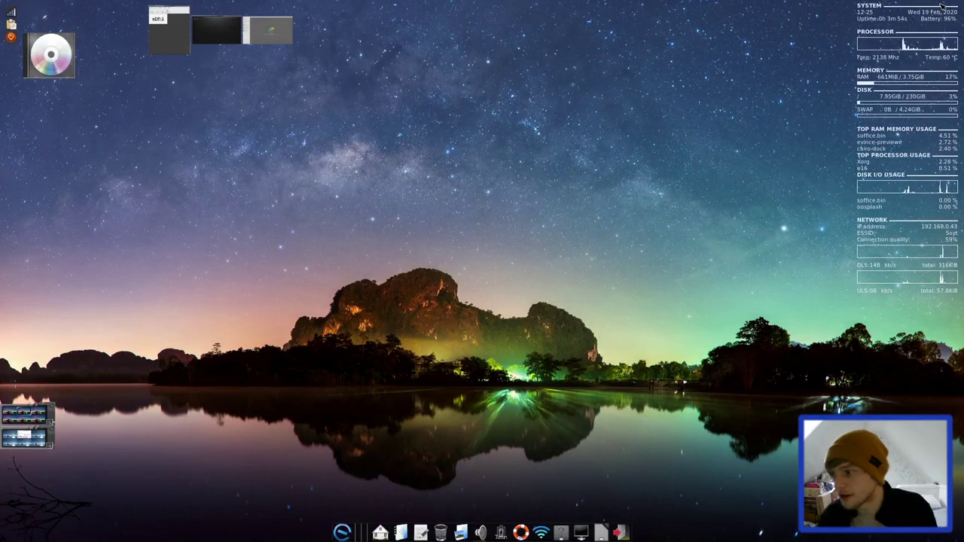